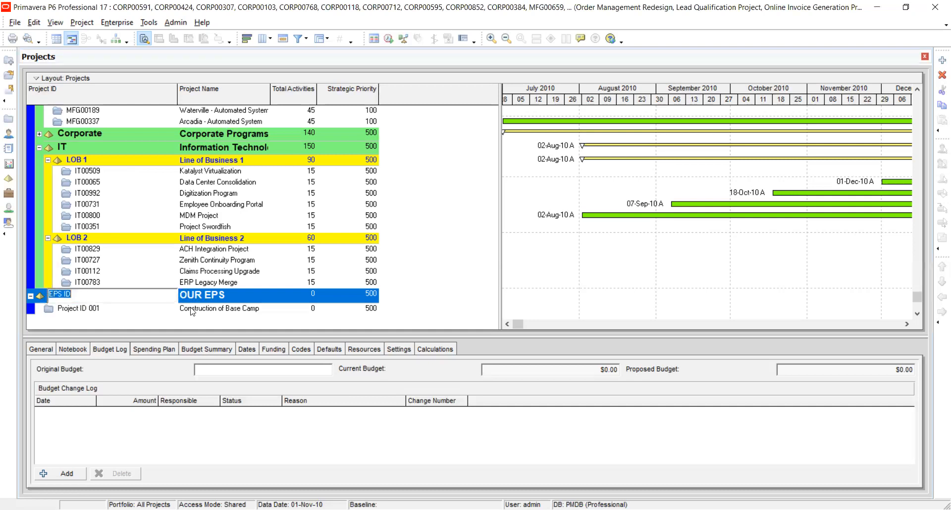
Add a budget change of $50,000 to the budget log of OUR EPS
key(Tab)
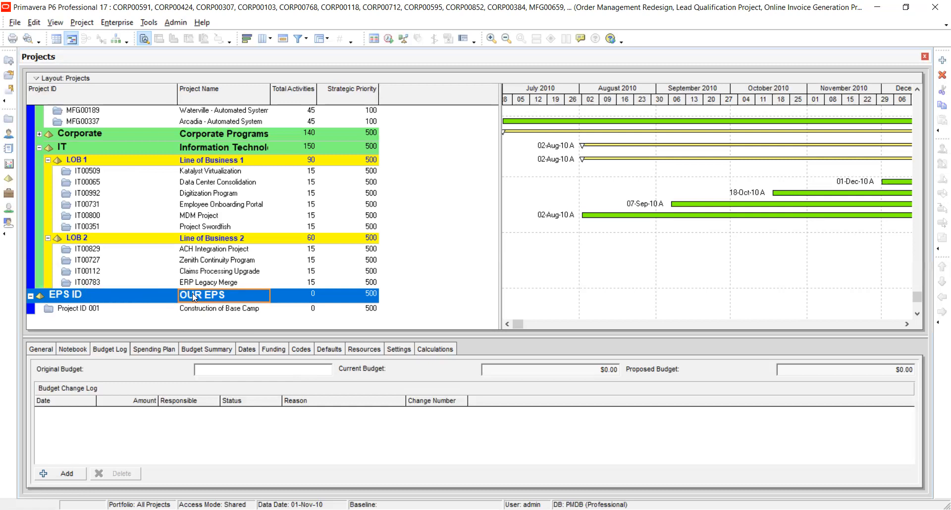
click(39, 350)
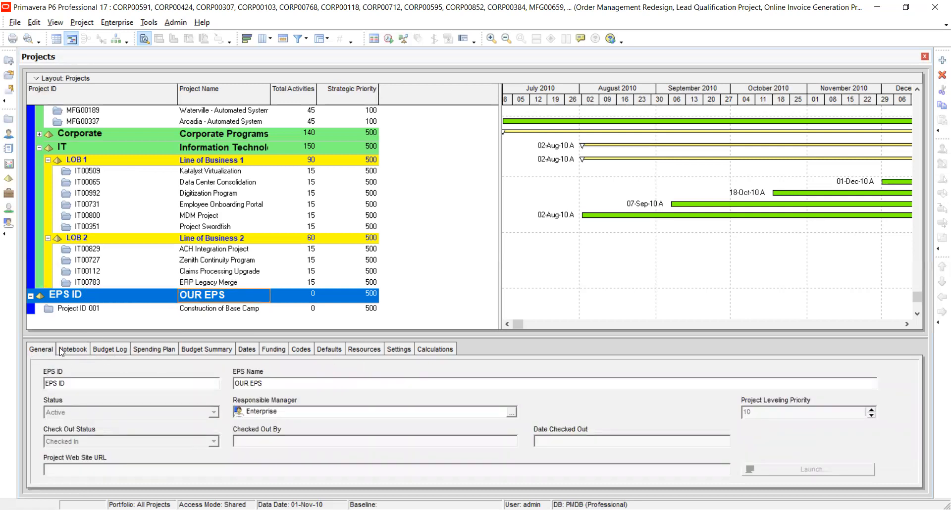
click(73, 352)
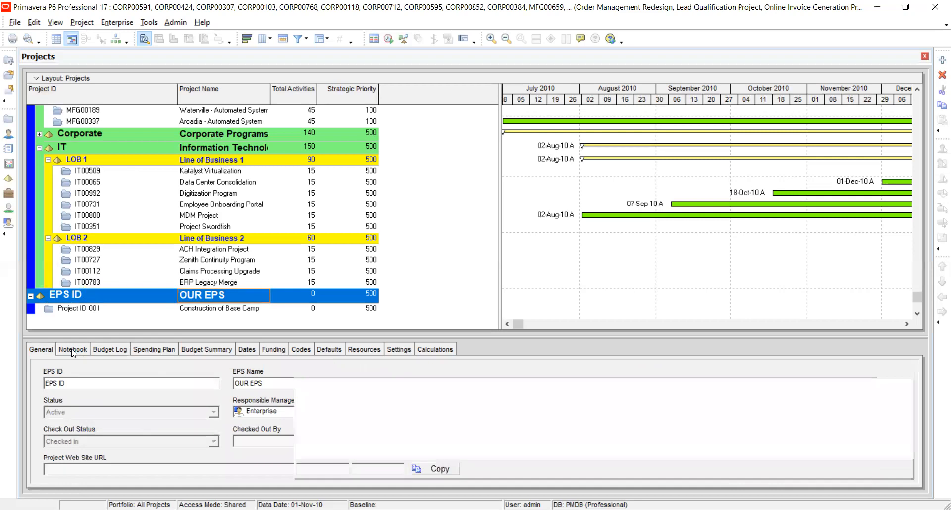
click(109, 349)
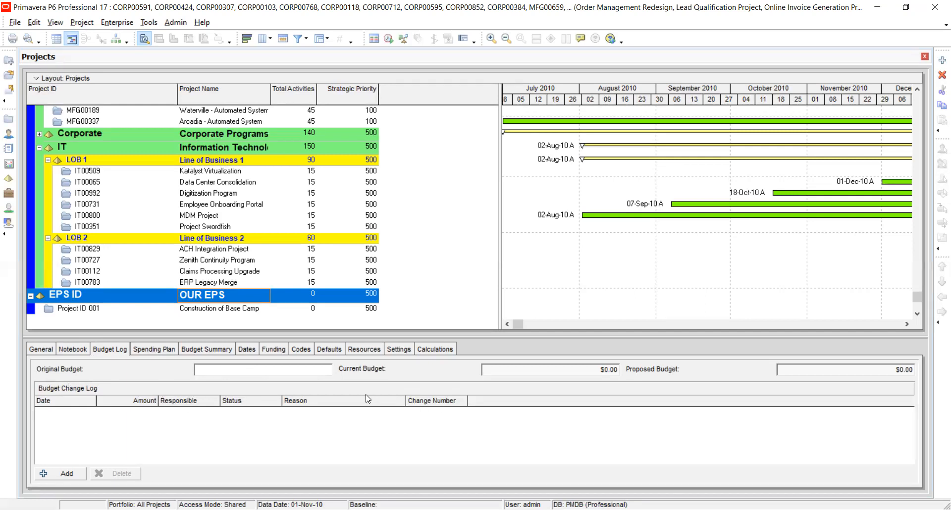
click(74, 475)
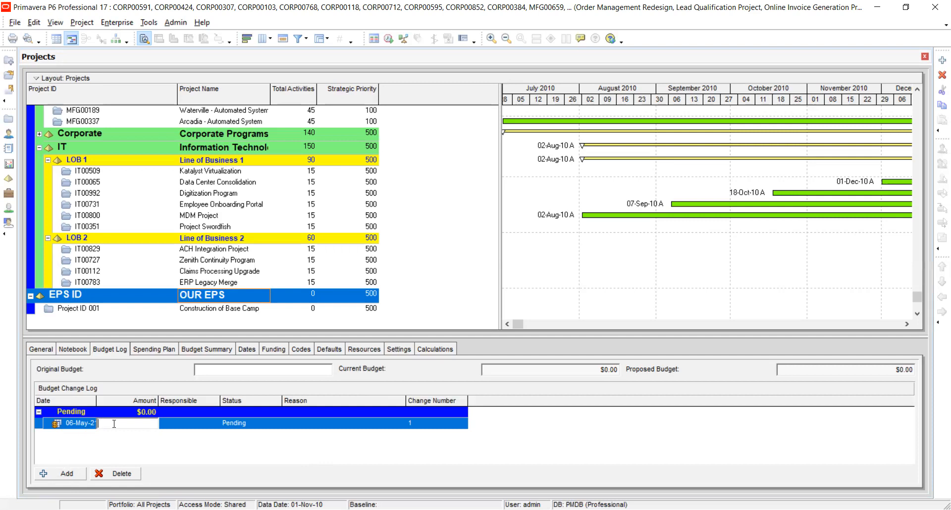
text(50000)
key(Return)
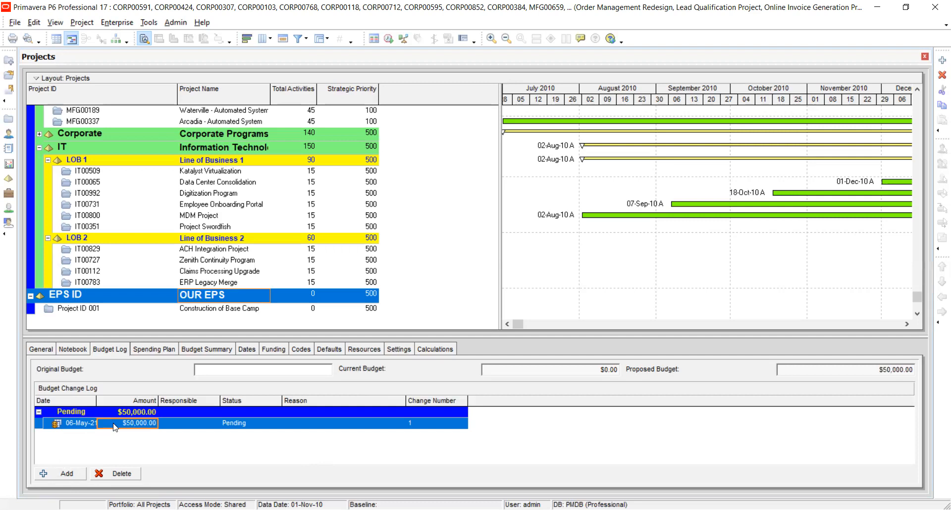
Examine the responsible entry and the available status options of the $50,000 budget change
click(193, 426)
click(193, 424)
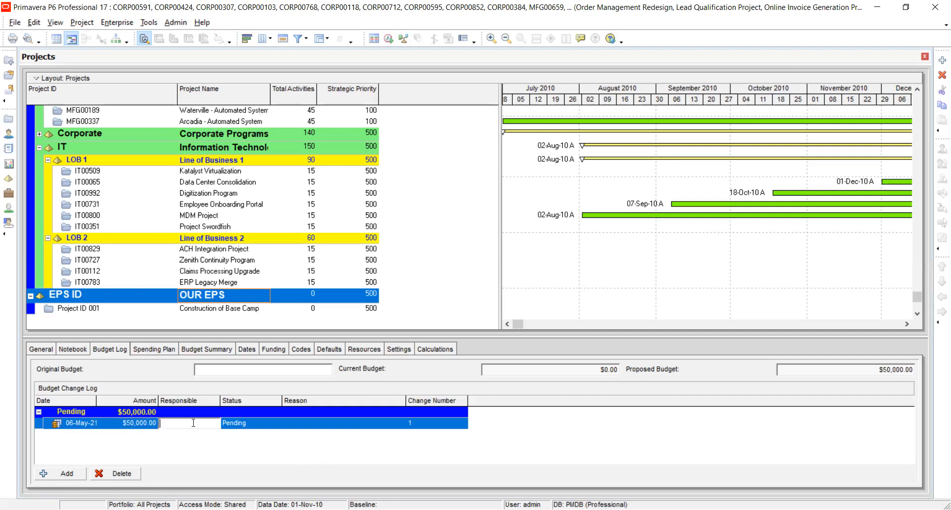
right_click(194, 423)
key(Escape)
click(246, 425)
click(249, 425)
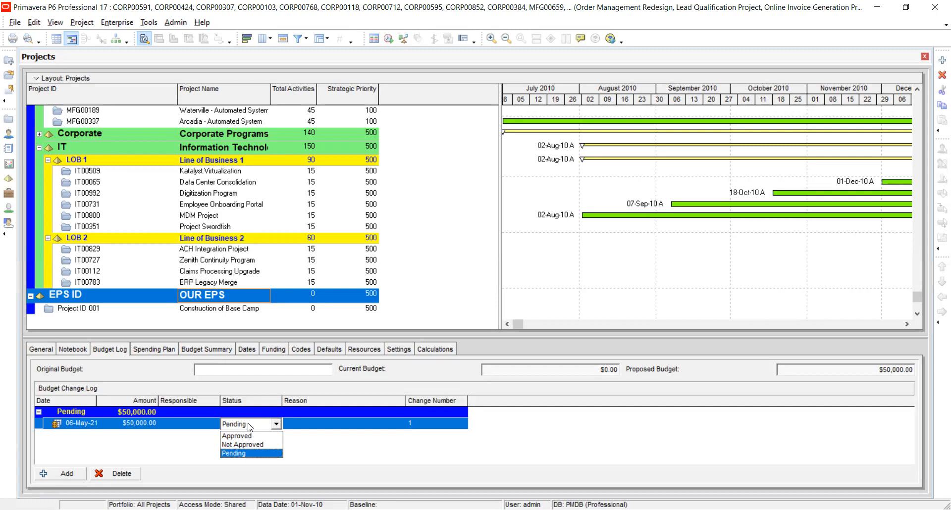
click(249, 427)
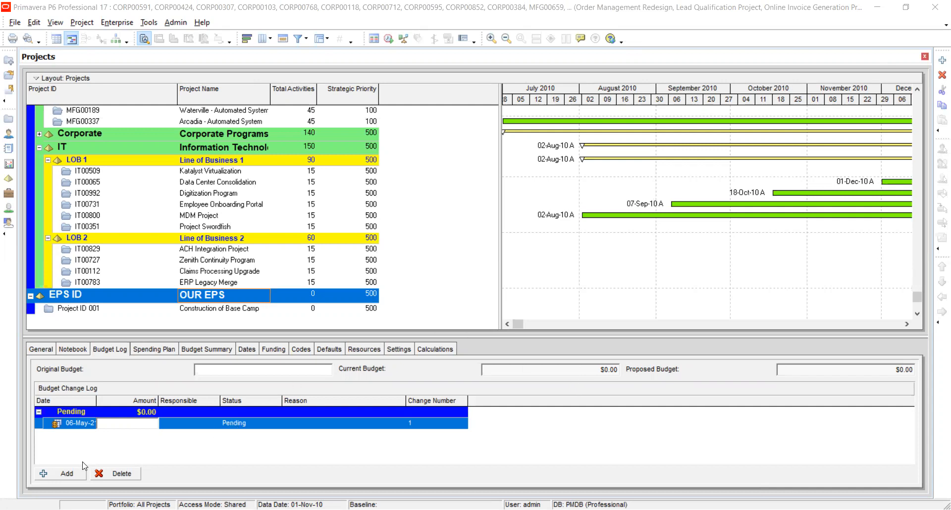
Delete the pending budget change from the budget log of OUR EPS
click(97, 476)
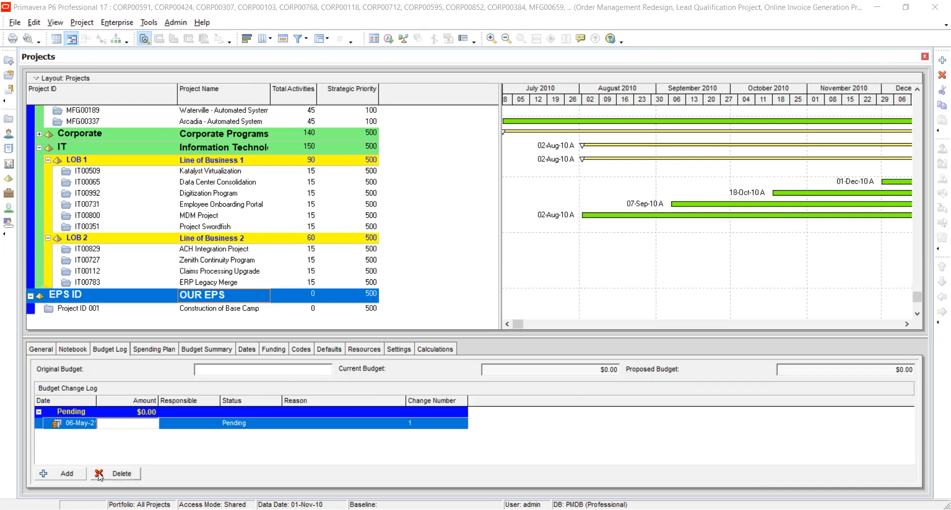
click(456, 282)
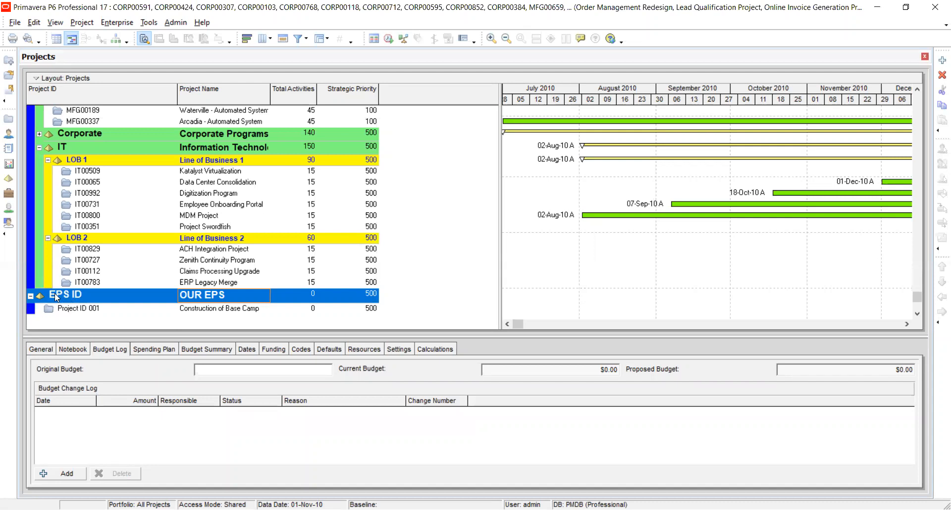
Record a new budget change of $50,000 in the budget change log of OUR EPS
click(50, 352)
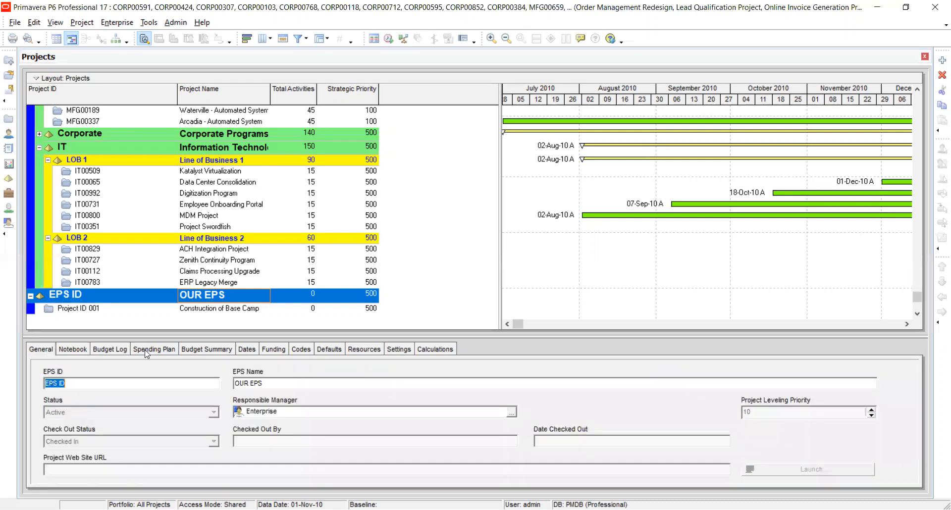
click(119, 350)
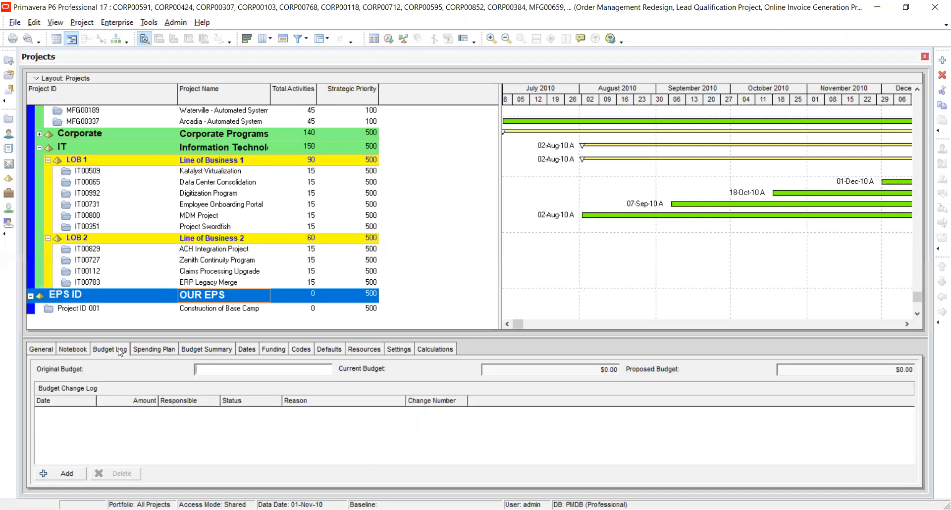
click(63, 474)
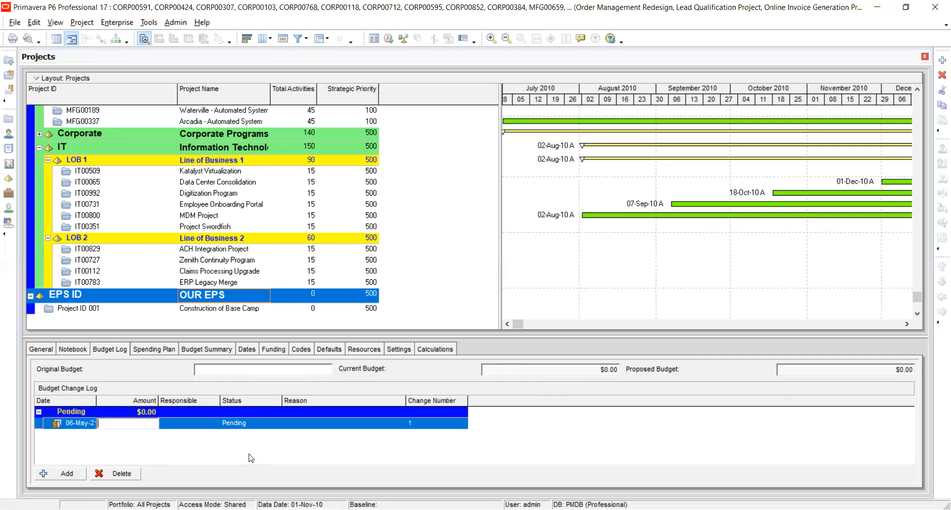
text(5)
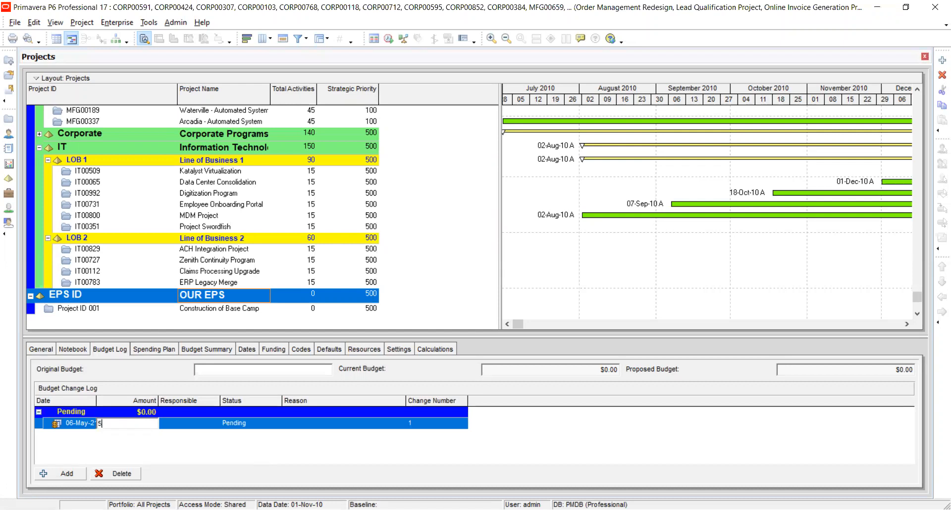
text(0000)
key(Return)
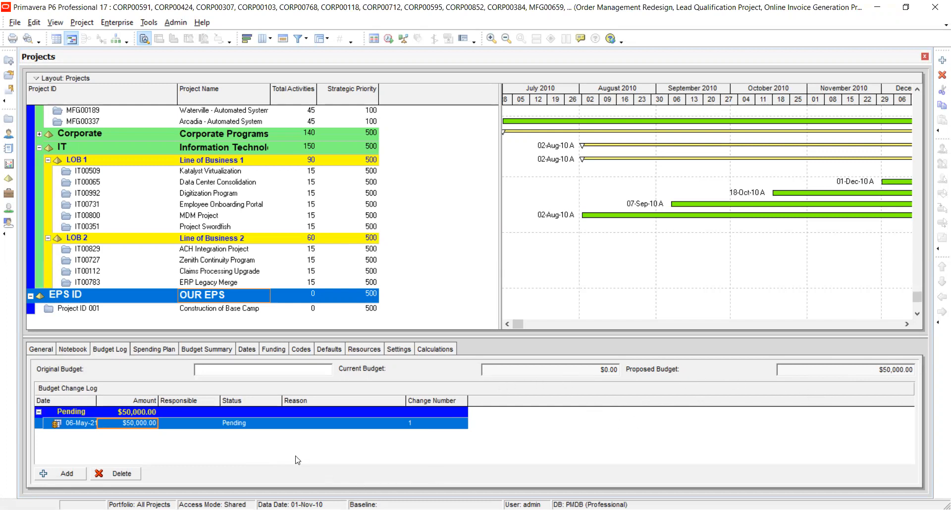
Set the status of the $50,000 budget change to Approved
click(247, 426)
click(248, 426)
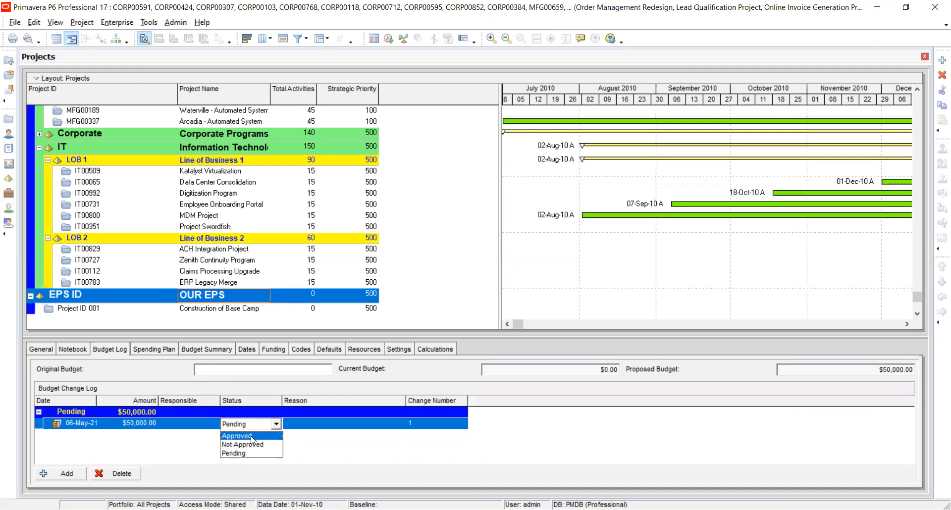
click(251, 436)
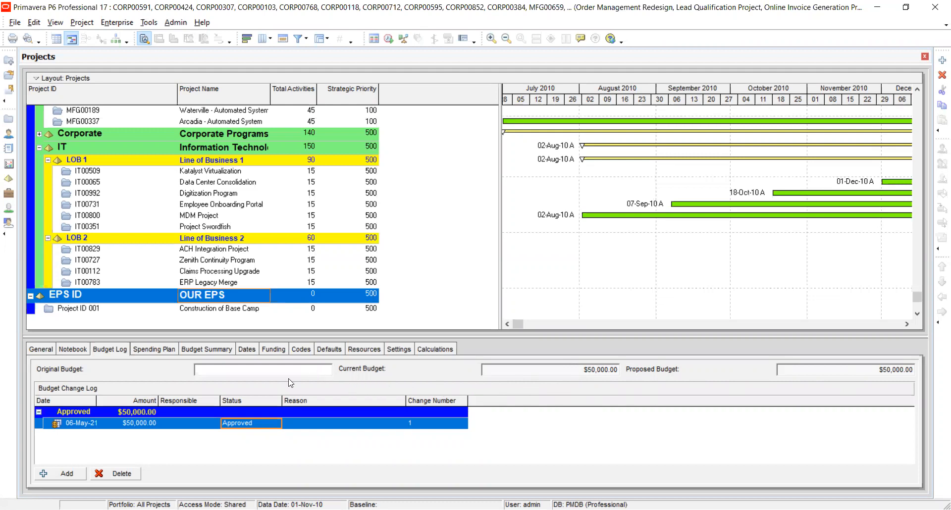
Switch the status of the $50,000 budget change to Pending and to Not Approved
click(265, 421)
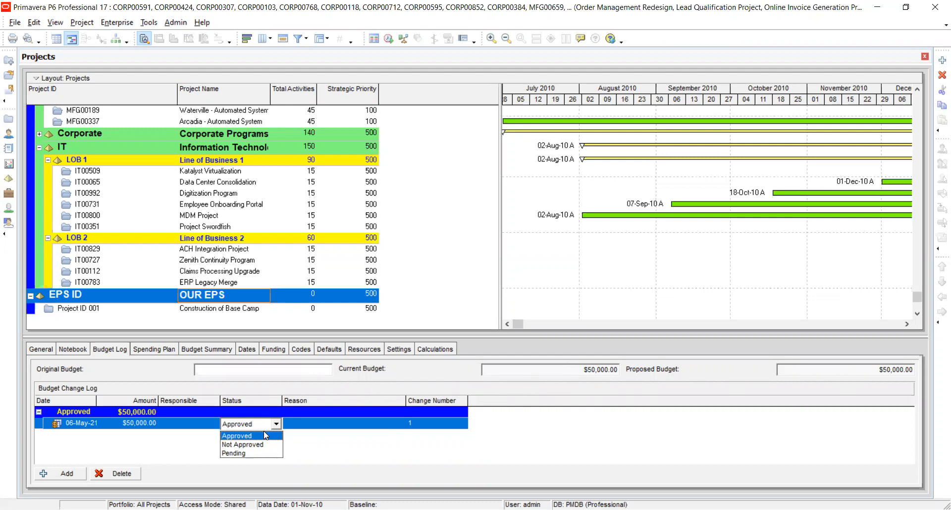
click(264, 432)
click(272, 426)
click(267, 452)
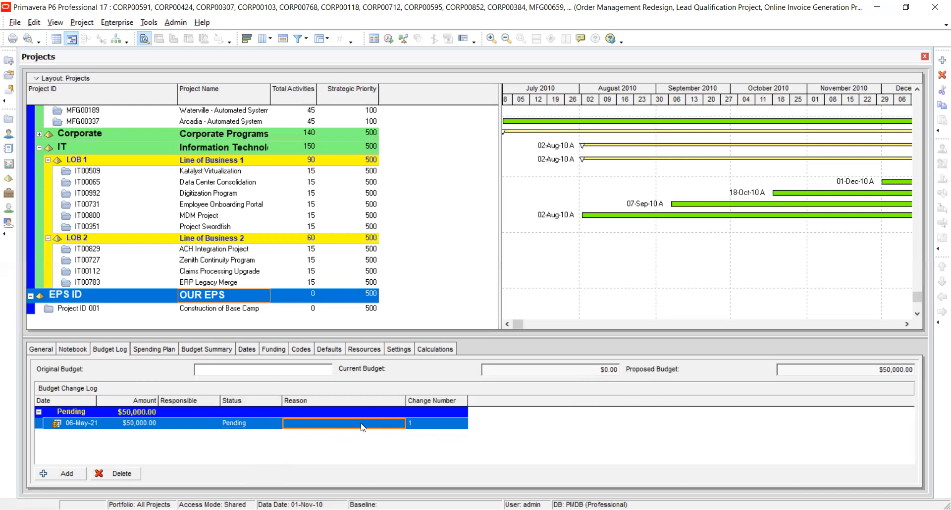
click(271, 427)
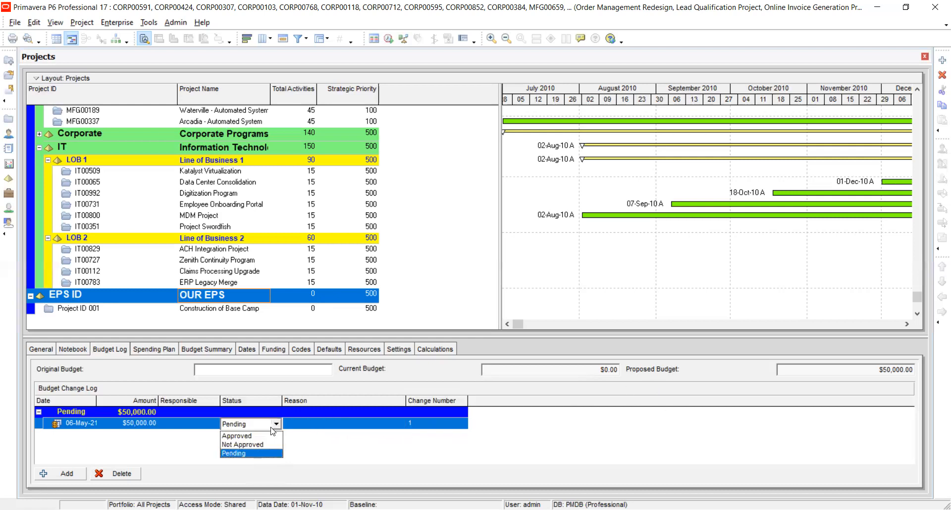
click(266, 445)
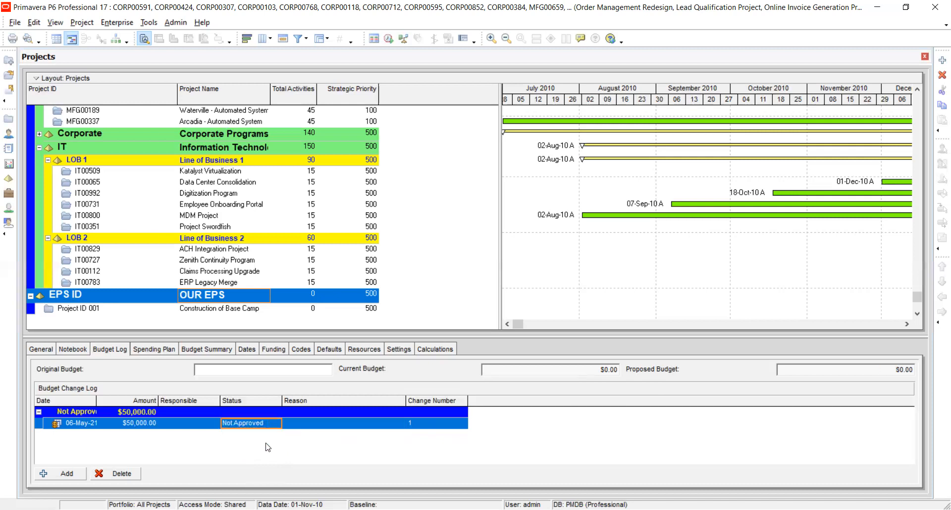
Set the $50,000 budget change back to Approved, leaving its reason blank
click(307, 425)
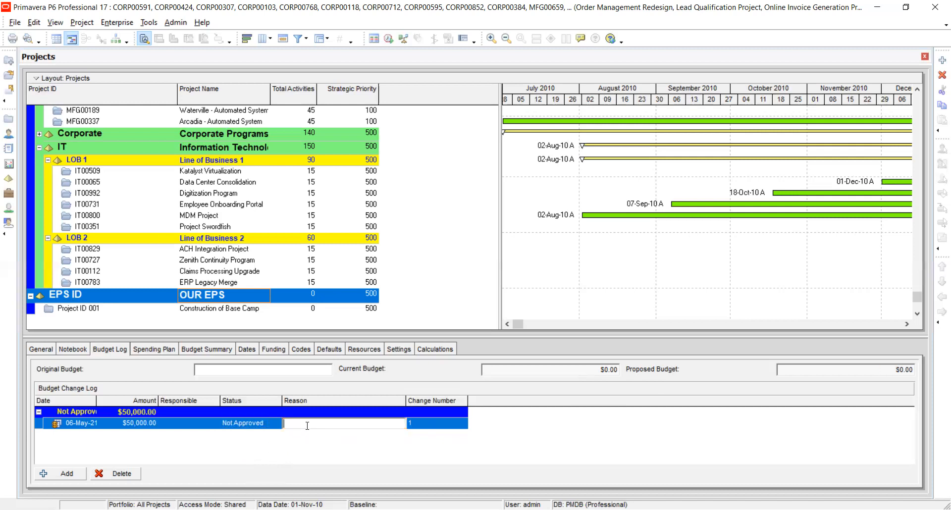
click(266, 425)
click(238, 436)
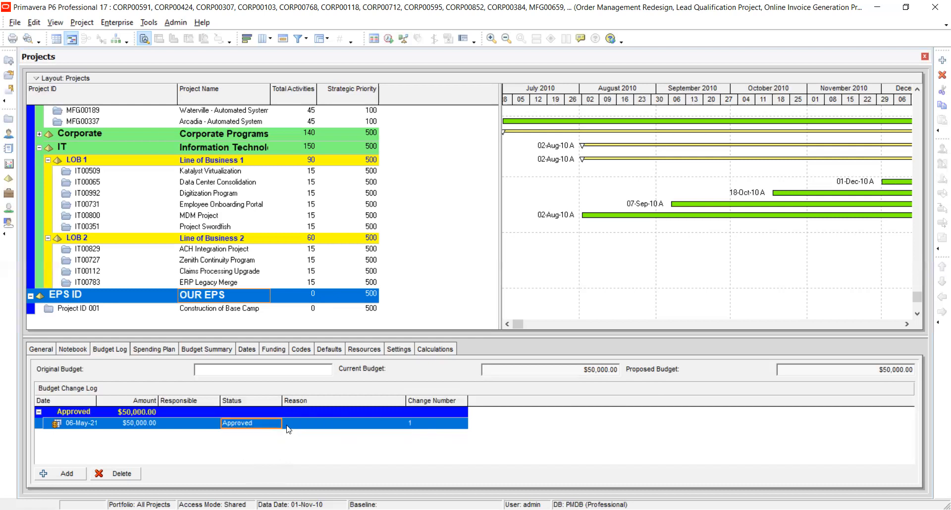
click(295, 425)
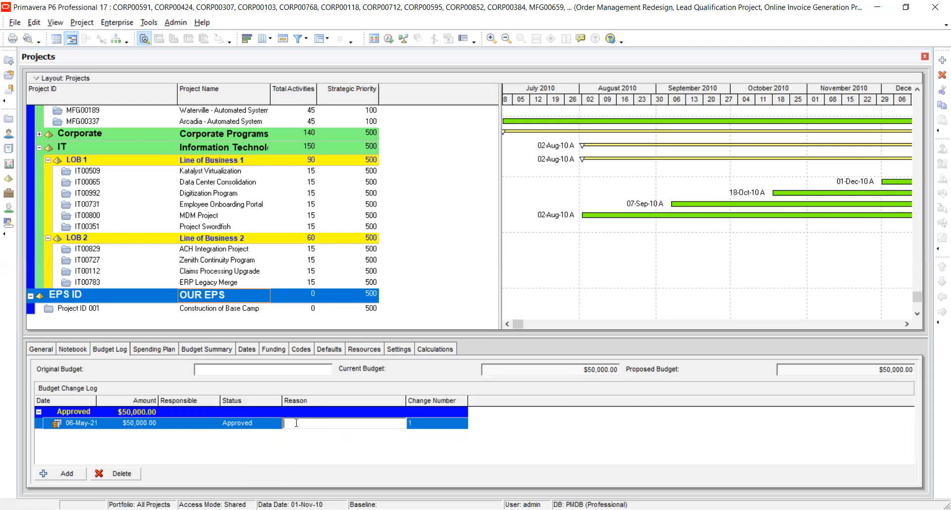
click(267, 426)
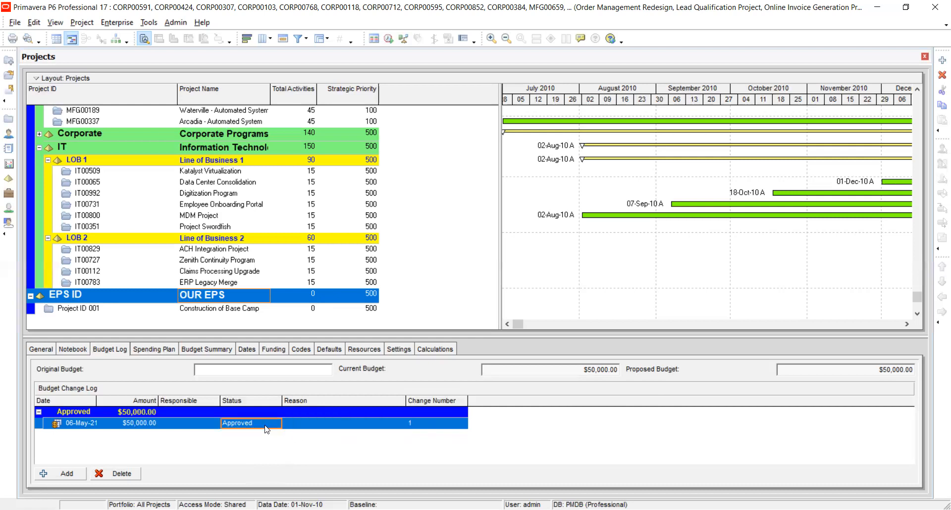
click(265, 425)
Enter 10000 as the original budget of OUR EPS and clear the value
click(294, 370)
text(10000)
key(Return)
click(293, 370)
double_click(205, 370)
key(BackSpace)
click(169, 423)
Re-enter 10000 as the original budget and erase it again so the field is blank
click(299, 370)
text(10000)
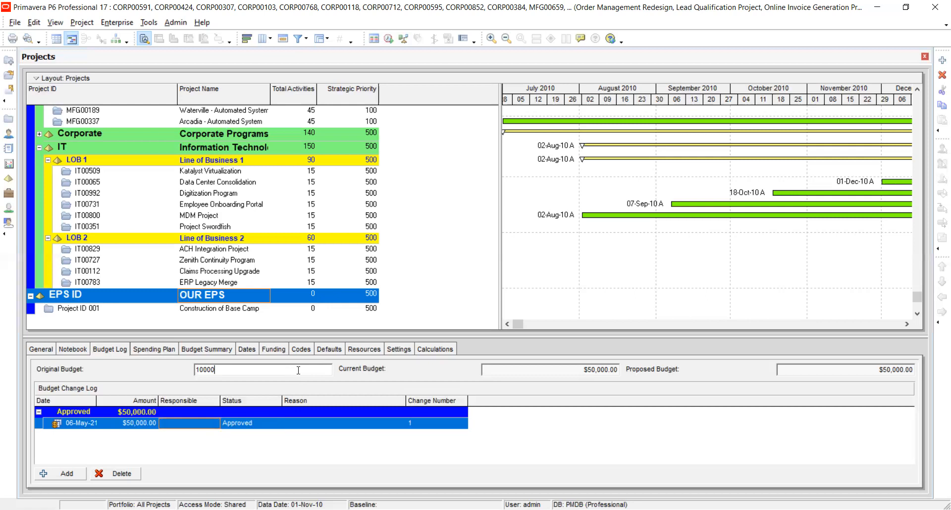
key(Return)
key(BackSpace)
key(BackSpace)
key(BackSpace)
key(BackSpace)
key(BackSpace)
key(BackSpace)
key(BackSpace)
key(BackSpace)
key(BackSpace)
key(BackSpace)
click(263, 420)
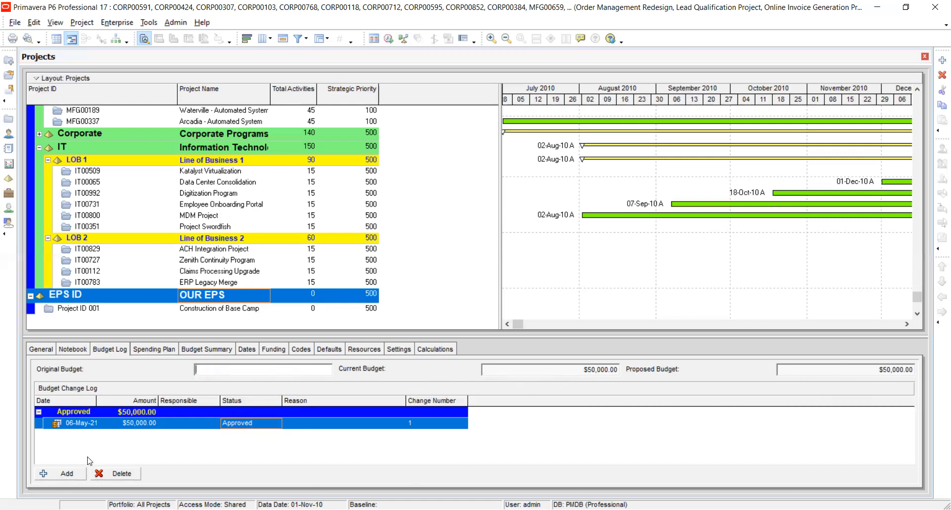
Add a second, blank budget change to the log and delete it, confirming the removal
click(64, 475)
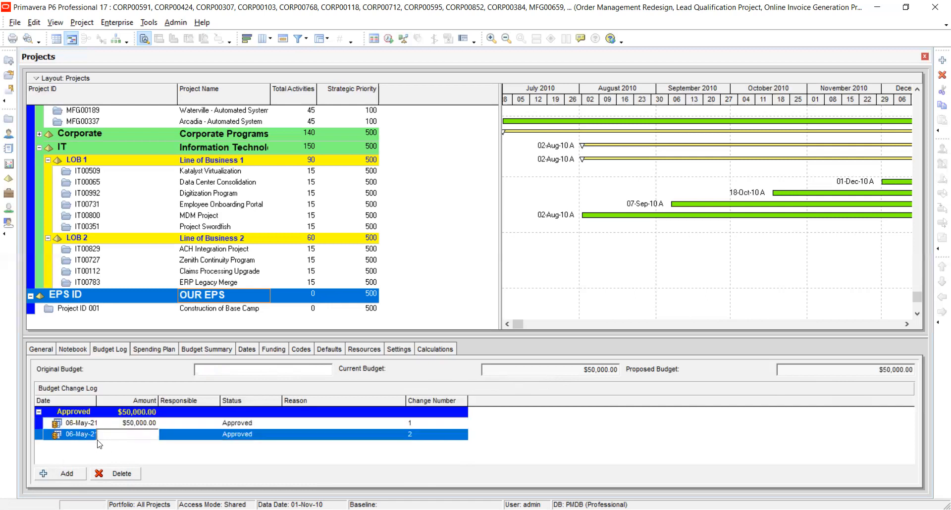
click(335, 439)
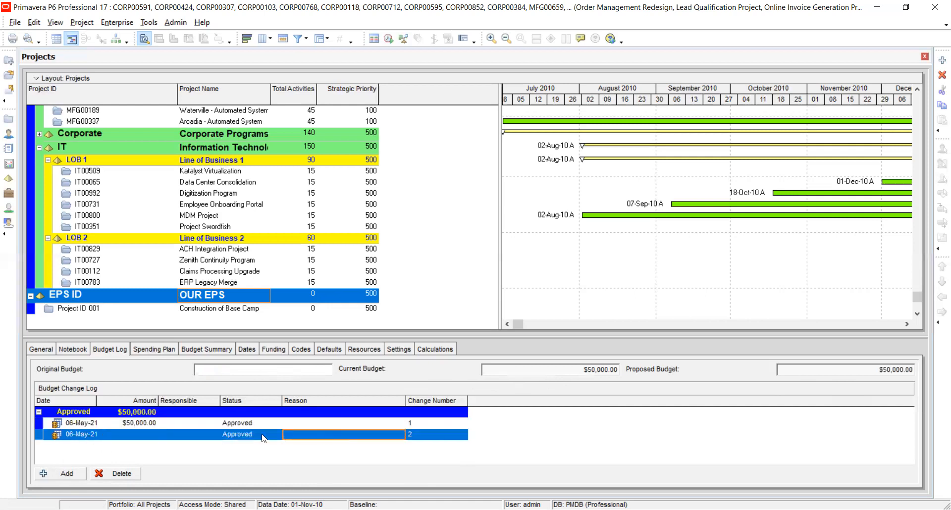
click(113, 475)
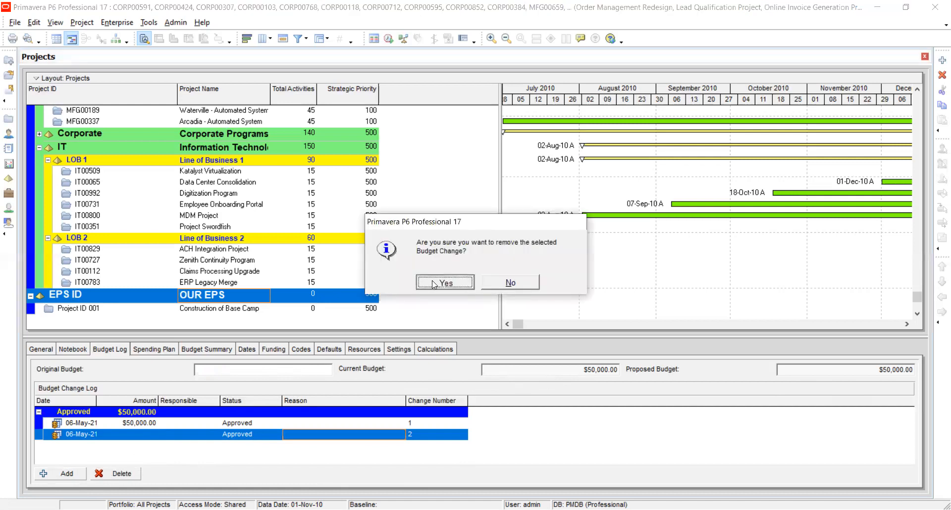
click(434, 284)
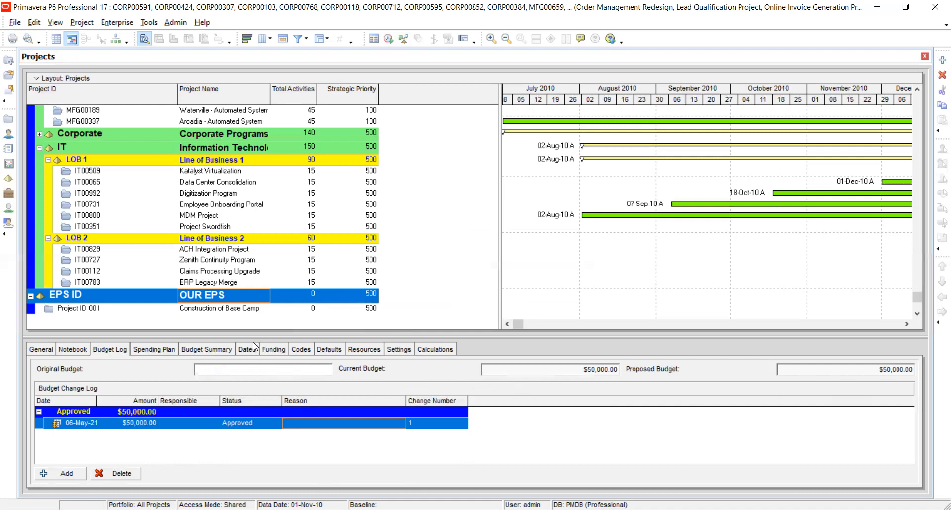
Review the budget summary of OUR EPS and the 21 - Feb amount in its spending plan
click(214, 351)
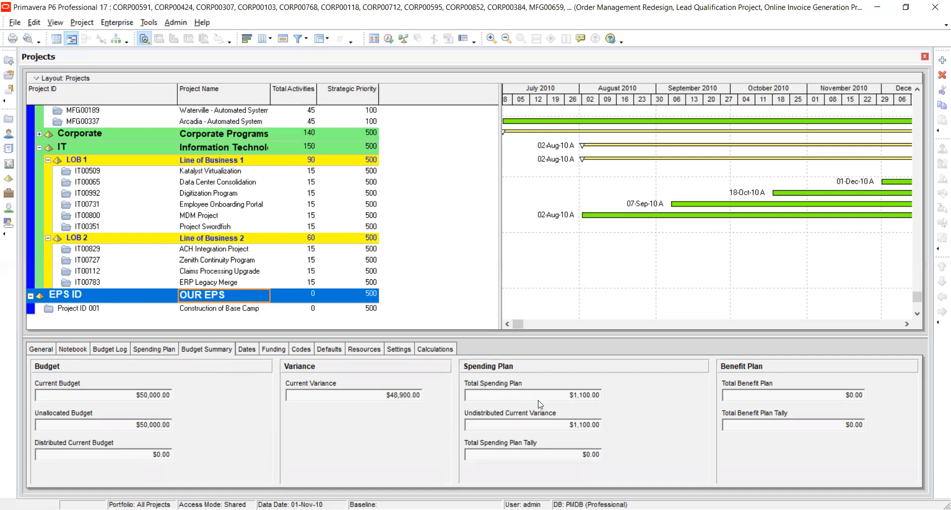
click(149, 350)
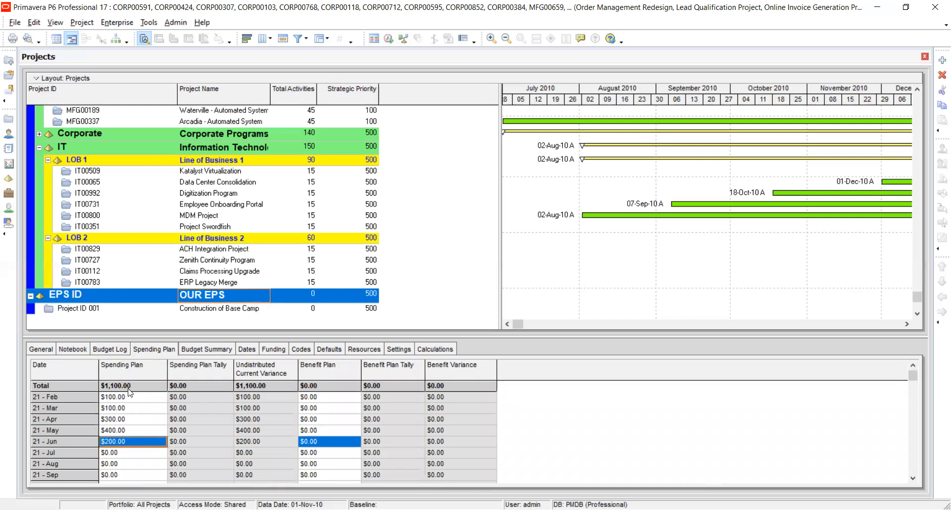
click(129, 396)
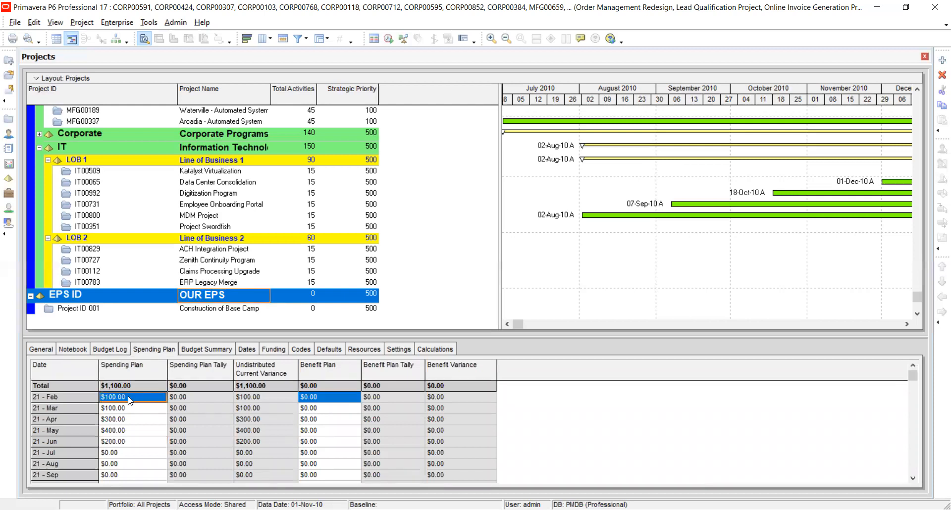
Set the spending plan amounts of OUR EPS for 21 - Feb through 21 - Jun to 0
text(0)
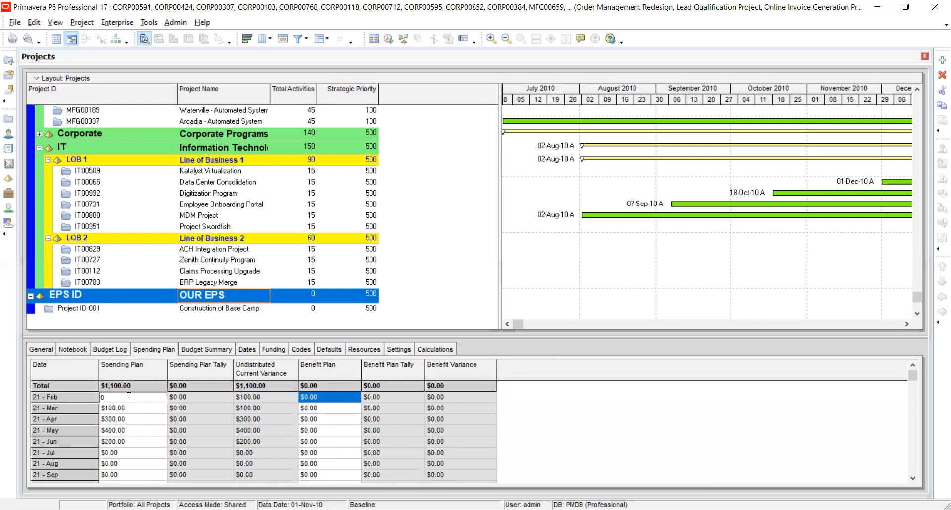
key(Return)
click(127, 409)
text(0)
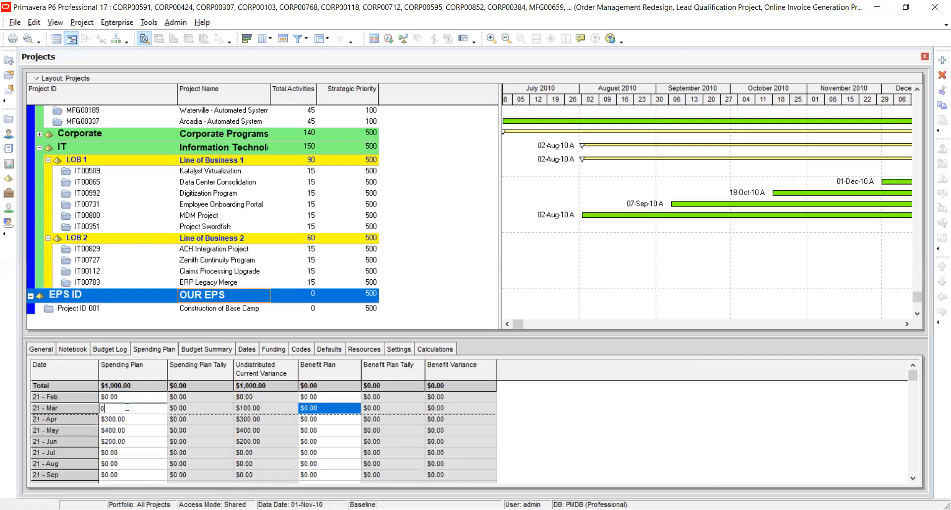
key(Return)
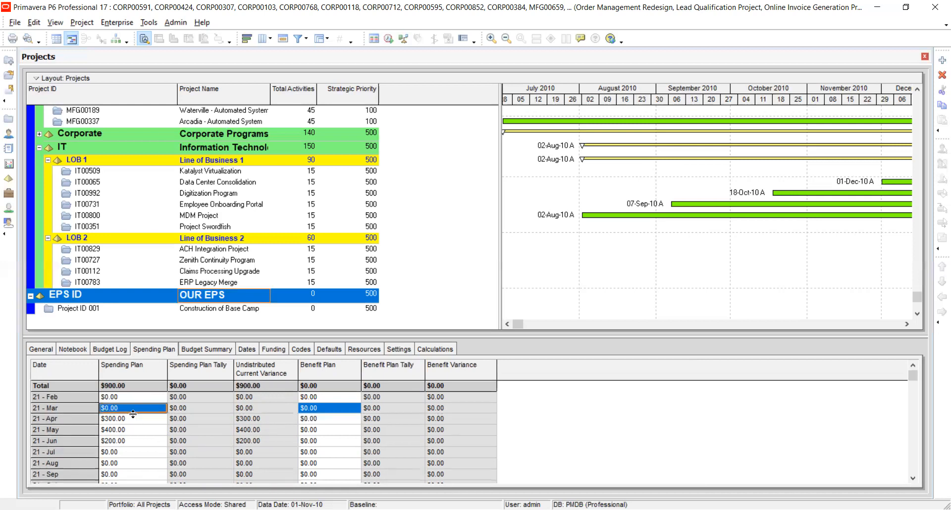
click(131, 420)
text(0)
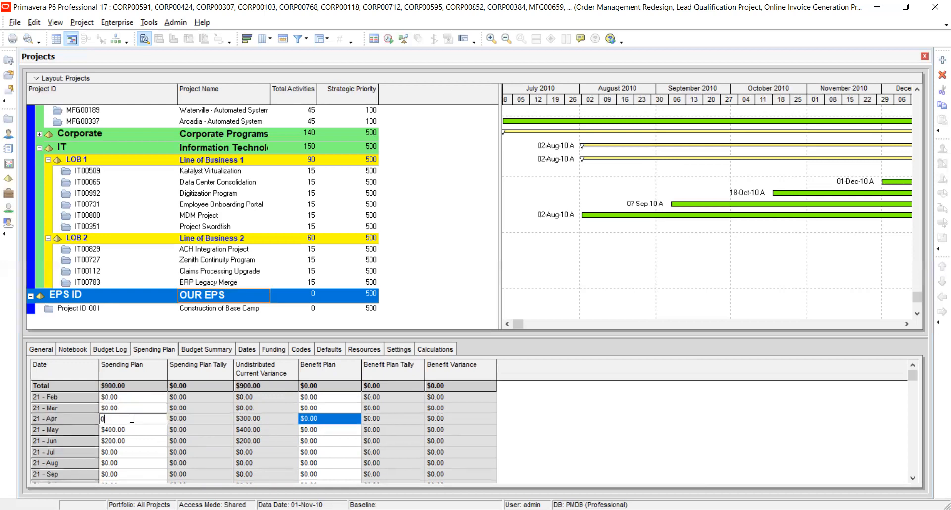
click(130, 433)
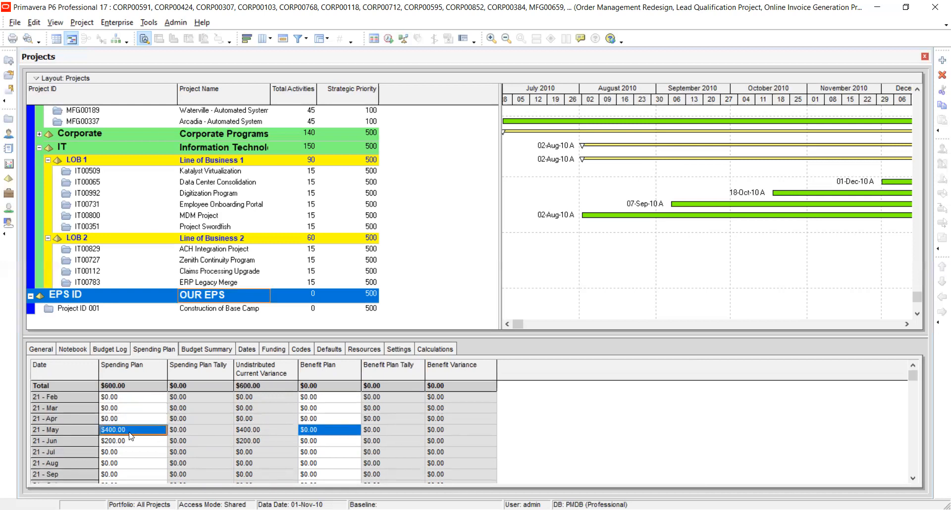
text(0)
click(124, 442)
text(0)
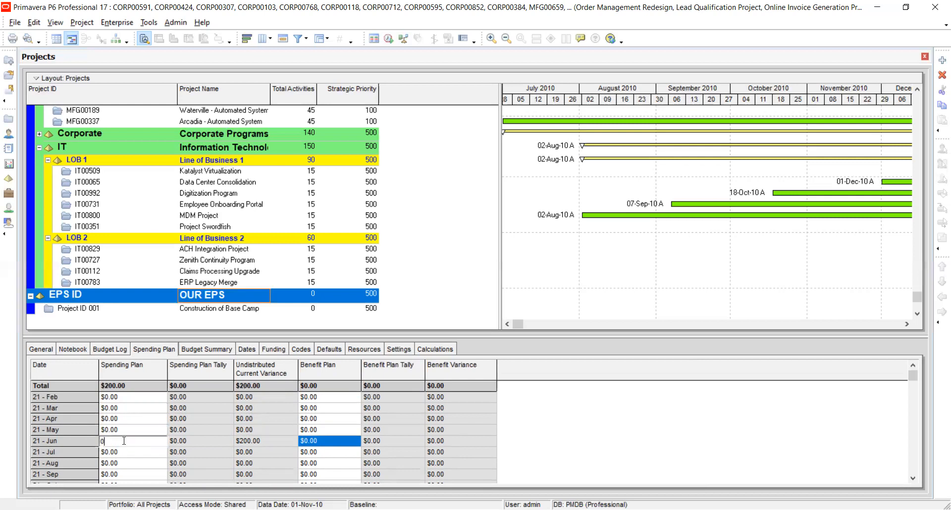
key(Return)
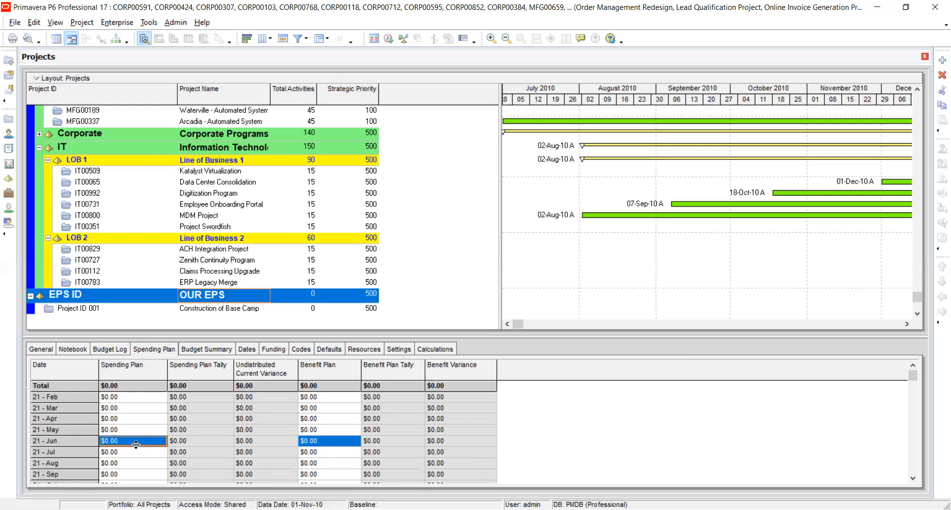
Compare the budget log of OUR EPS with the current and unallocated budget in its budget summary
click(110, 349)
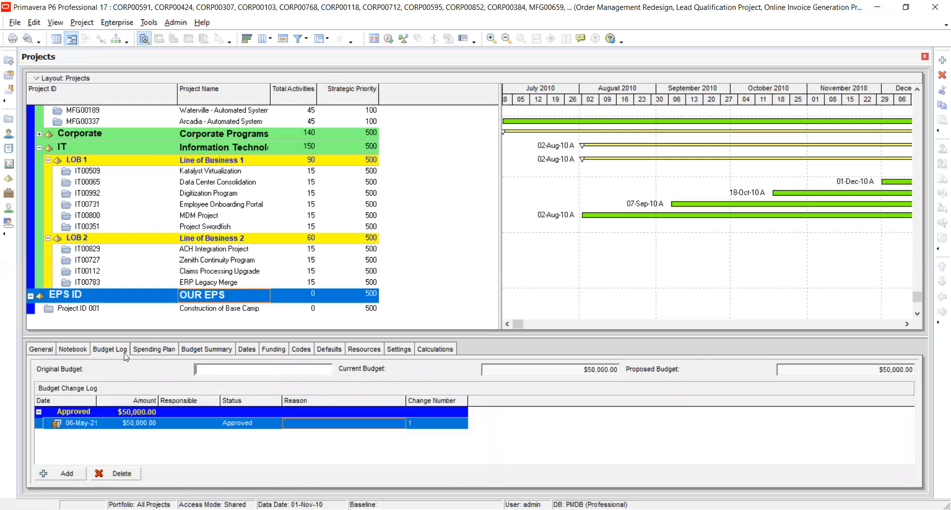
click(203, 350)
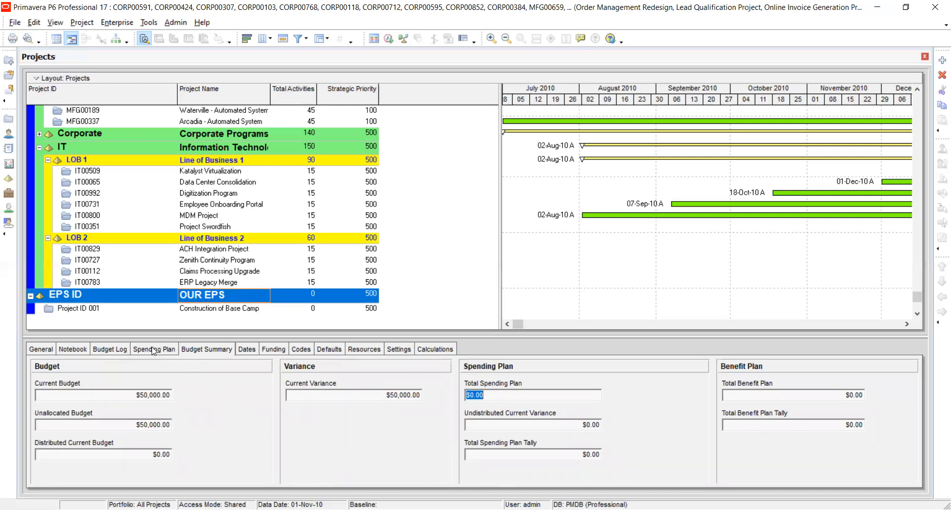
click(106, 351)
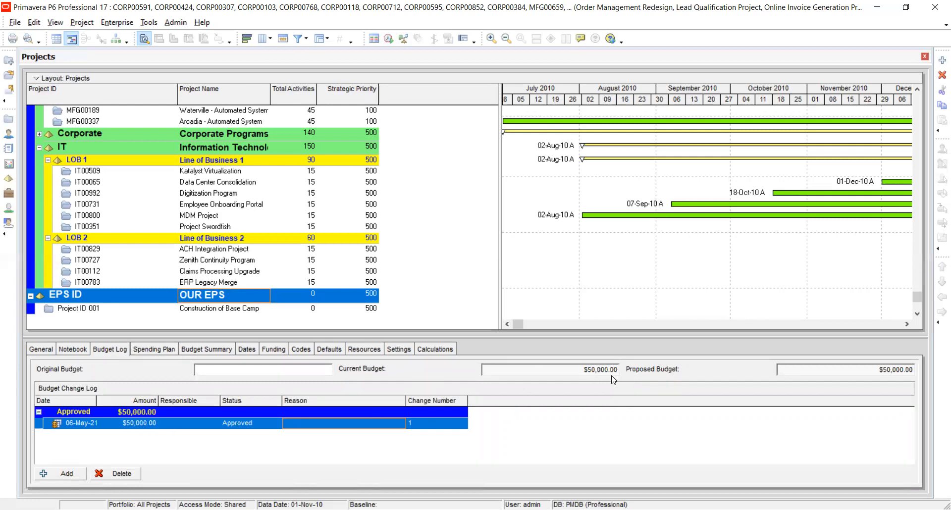
click(218, 352)
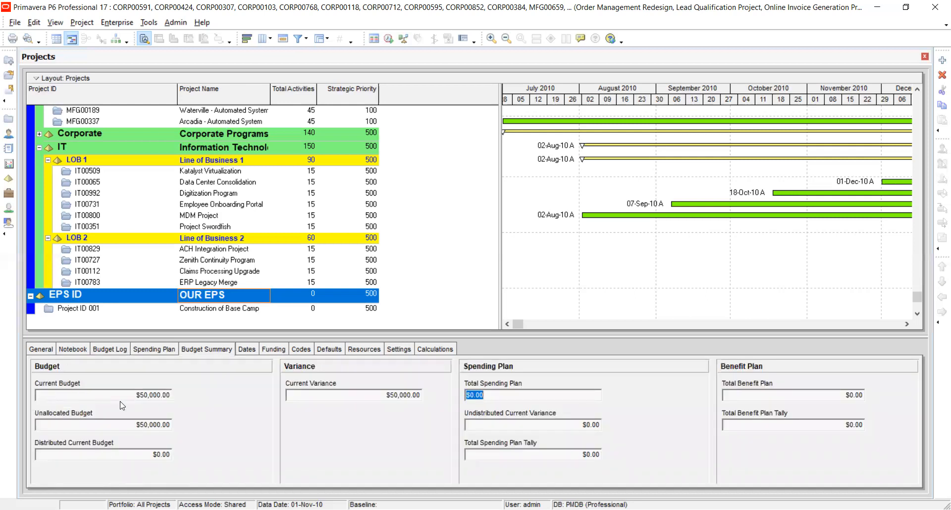
click(134, 395)
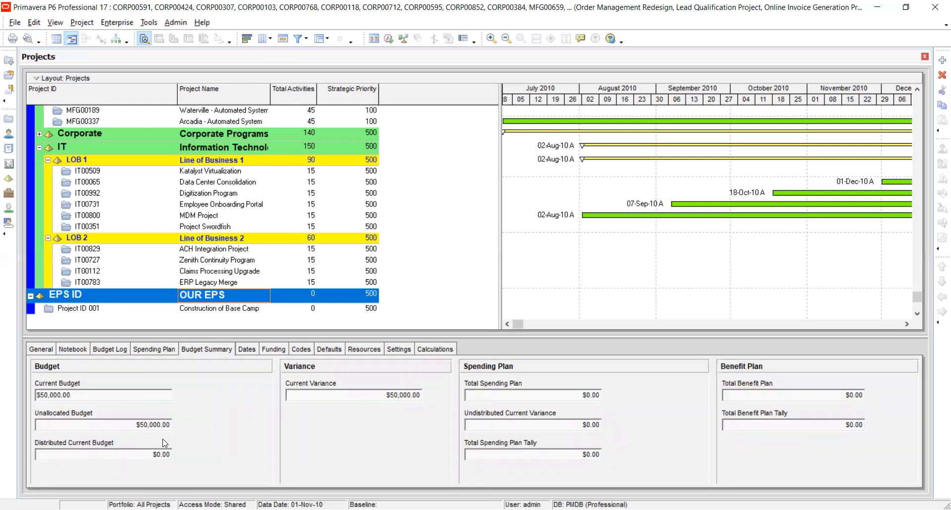
click(138, 425)
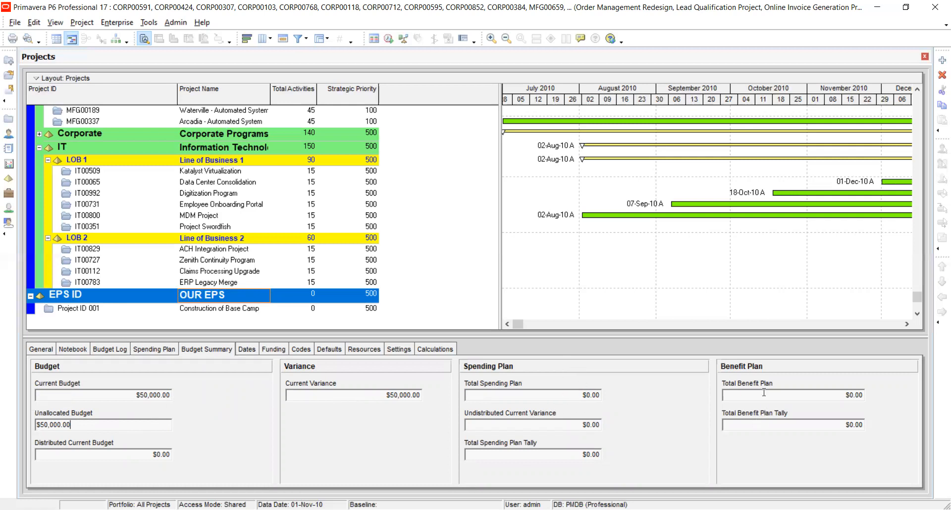
click(105, 353)
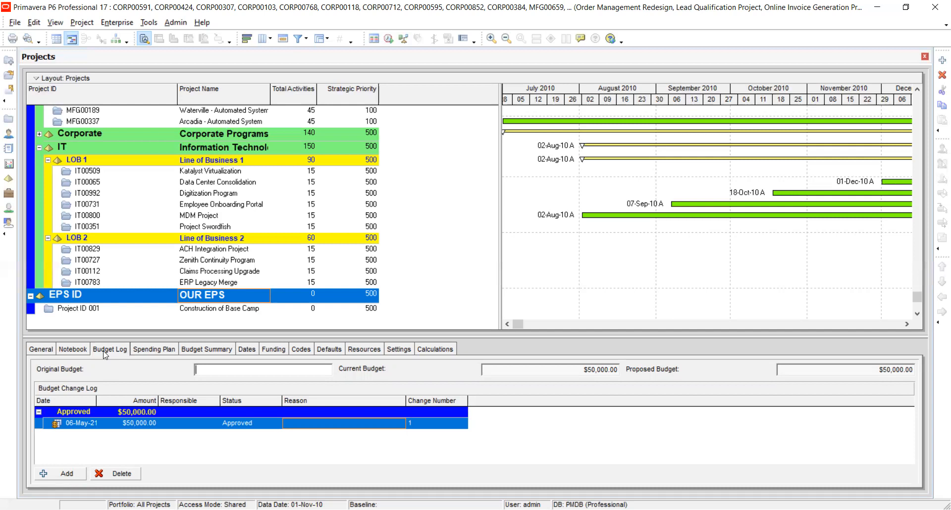
click(78, 297)
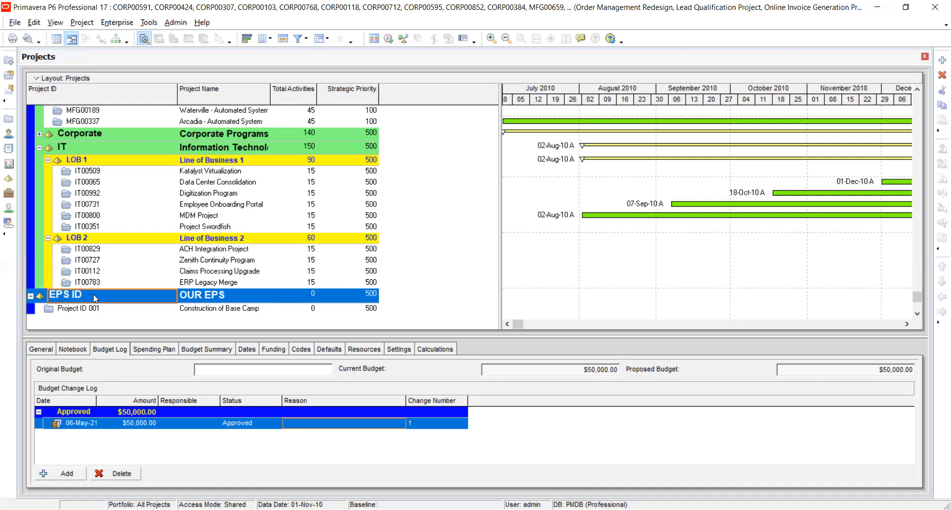
Add a $20,000 budget change with Approved status to the budget log of the Construction of Base Camp project
click(101, 310)
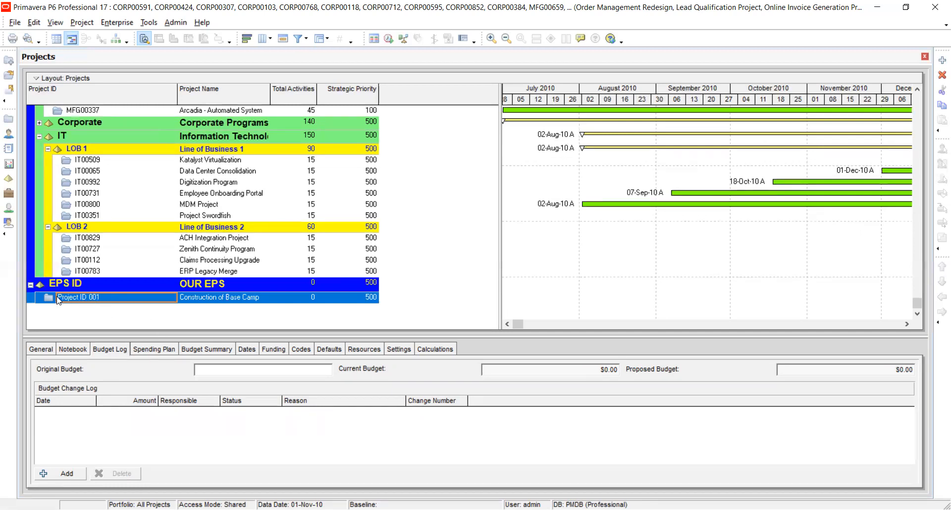
drag(106, 295, 207, 304)
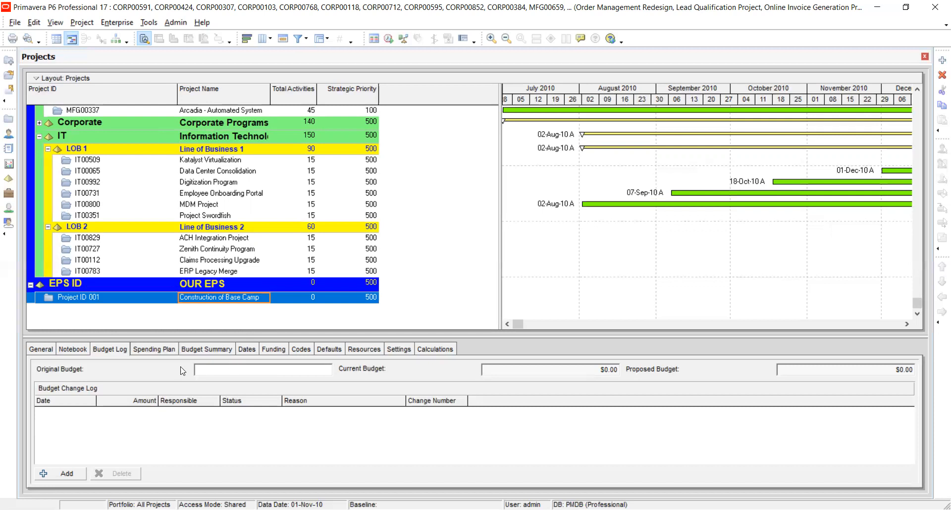
click(114, 353)
click(211, 349)
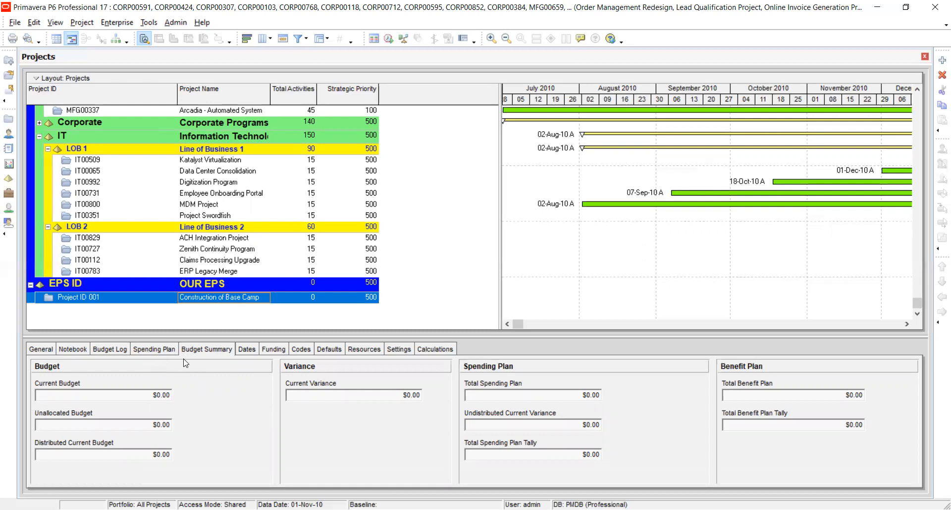
click(112, 350)
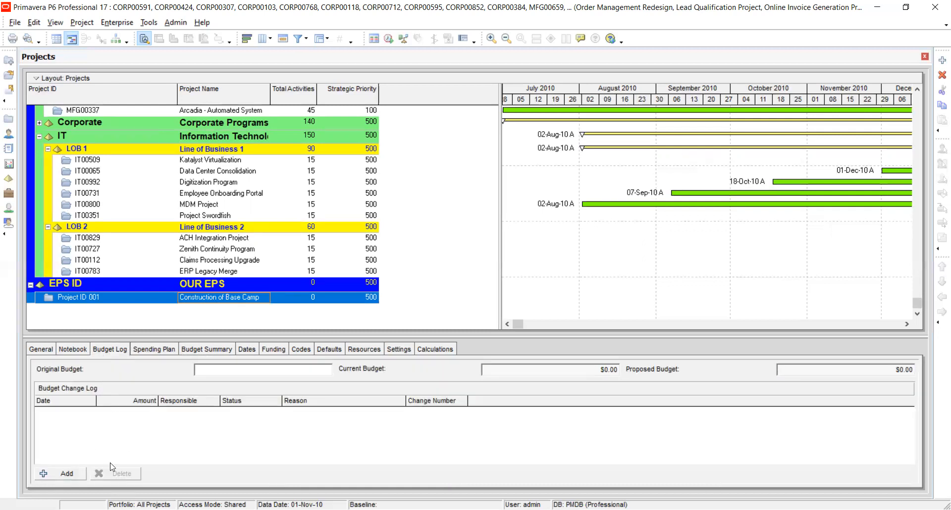
click(64, 473)
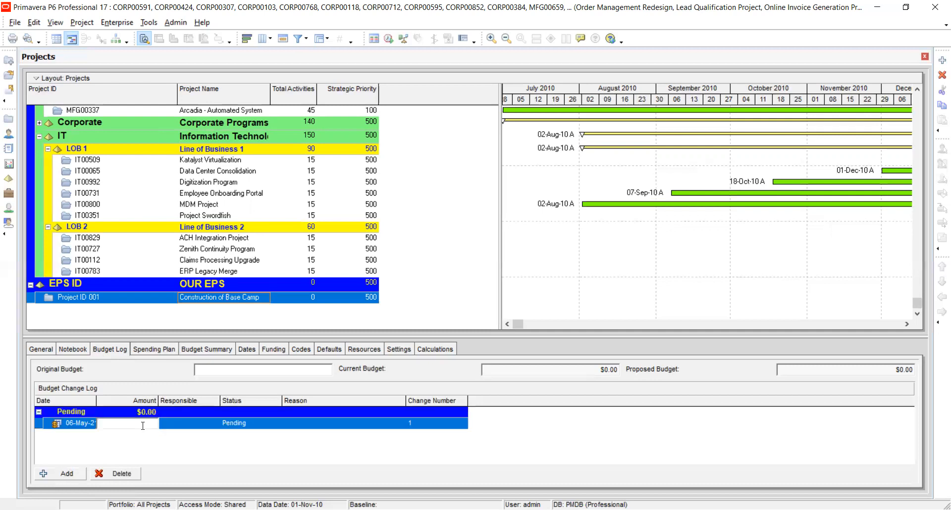
text(20,000)
key(Return)
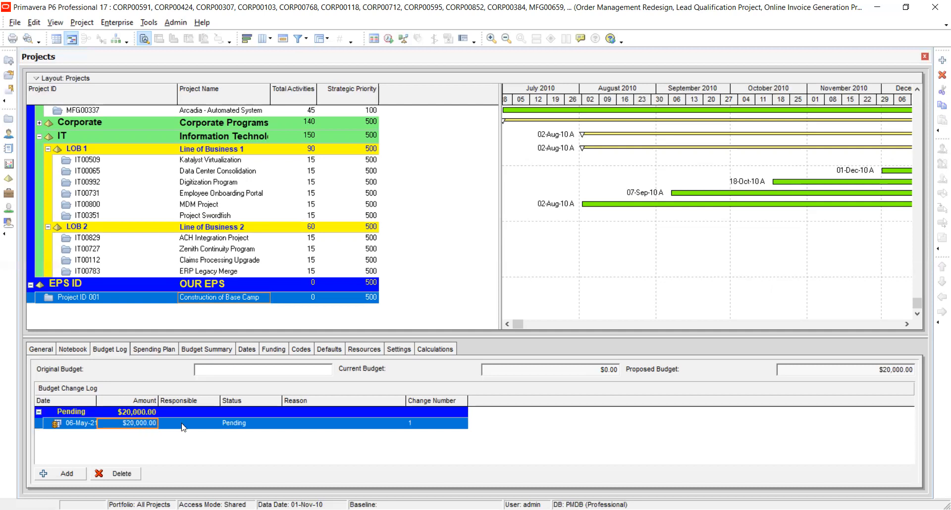
click(259, 427)
click(259, 427)
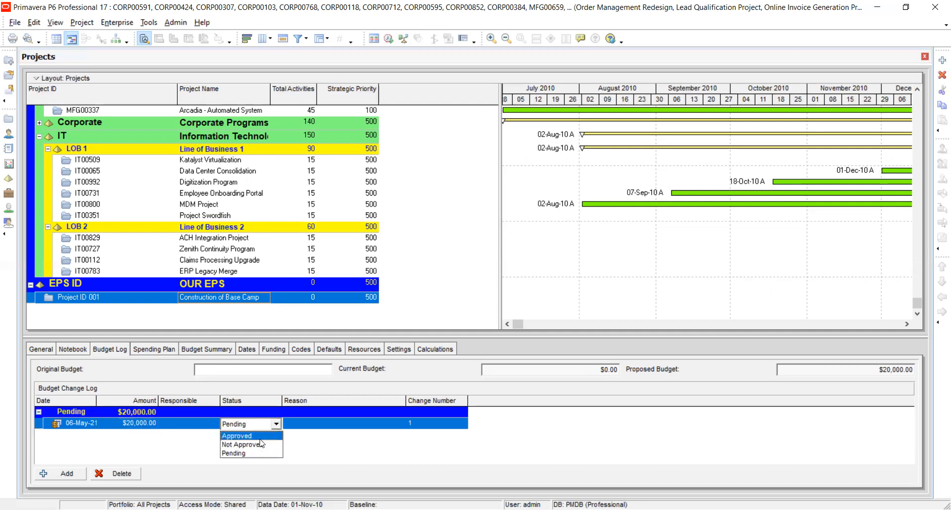
click(262, 440)
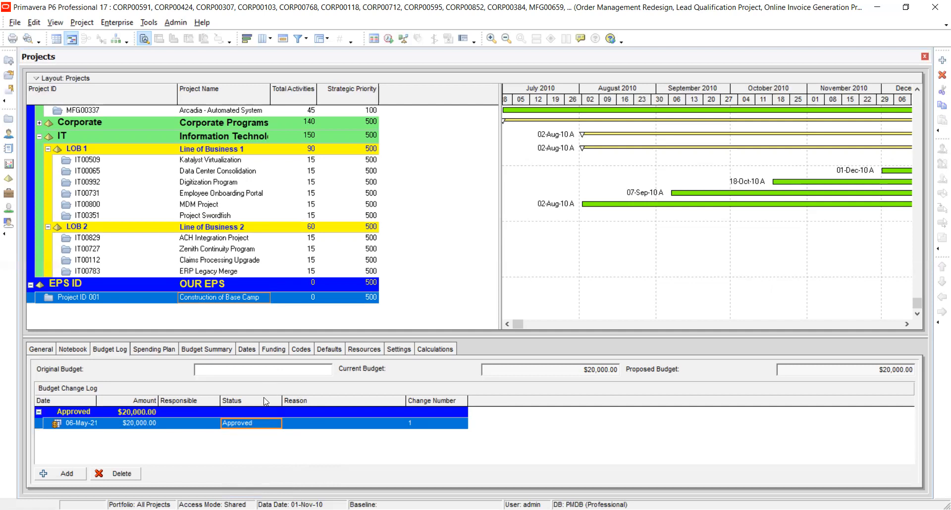
Compare the budget logs and budget summaries of OUR EPS and the Construction of Base Camp project, examining the unallocated and distributed budget
click(168, 284)
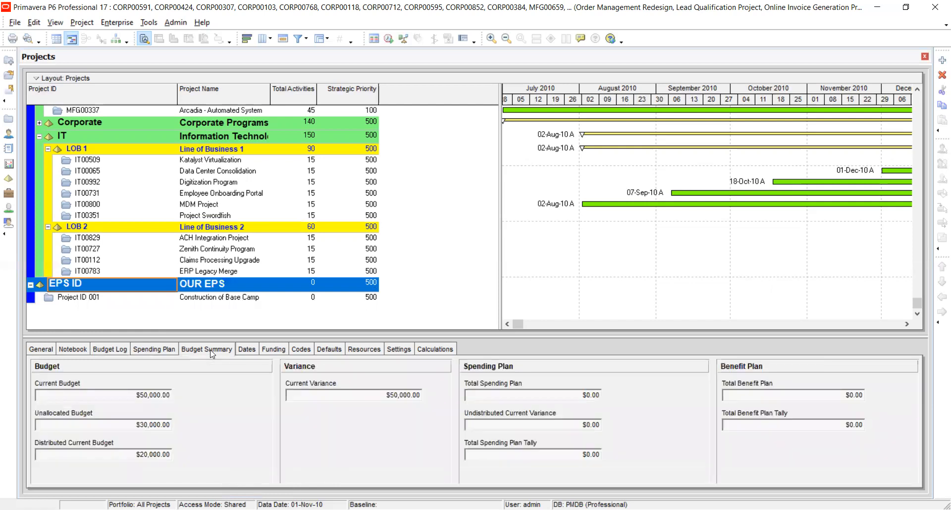
click(108, 351)
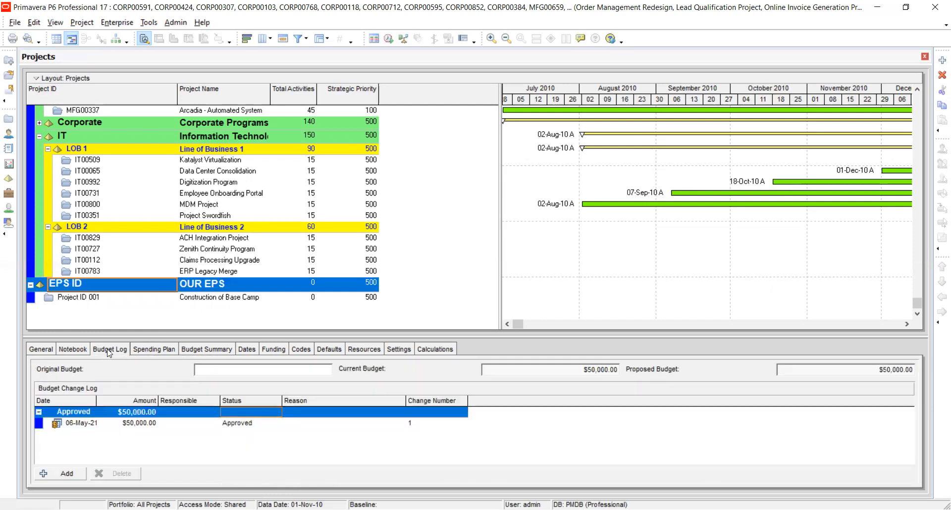
click(102, 290)
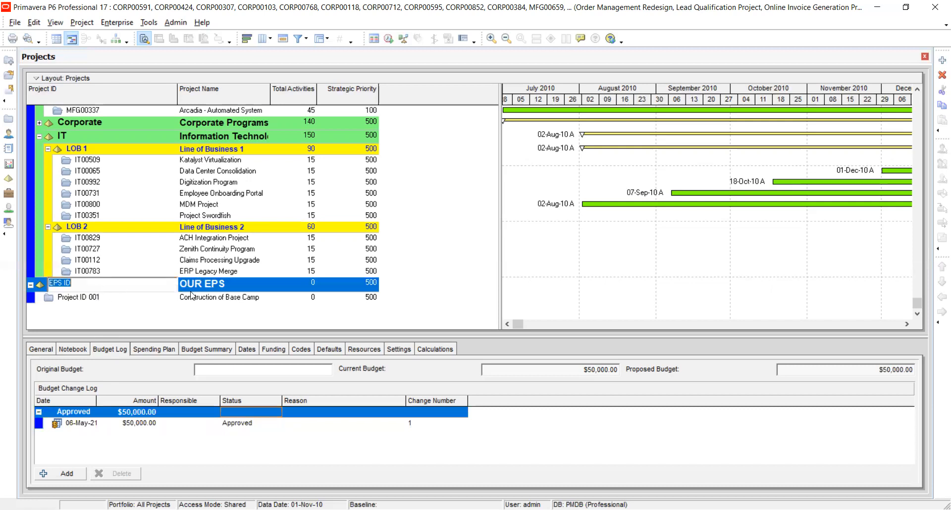
key(Tab)
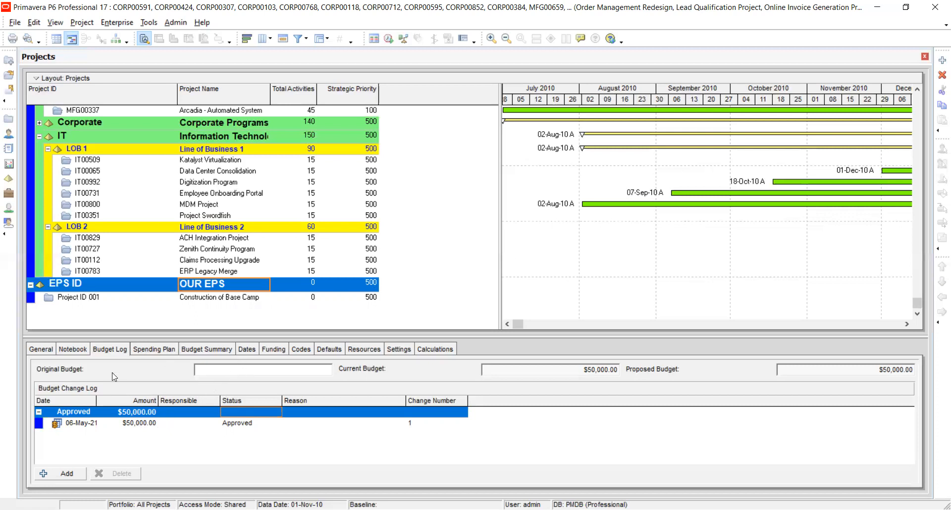
click(135, 300)
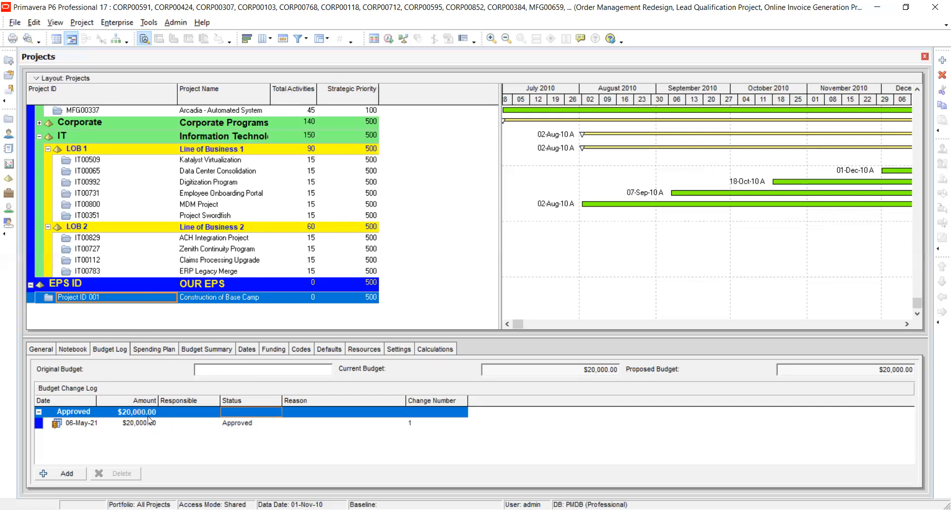
click(197, 351)
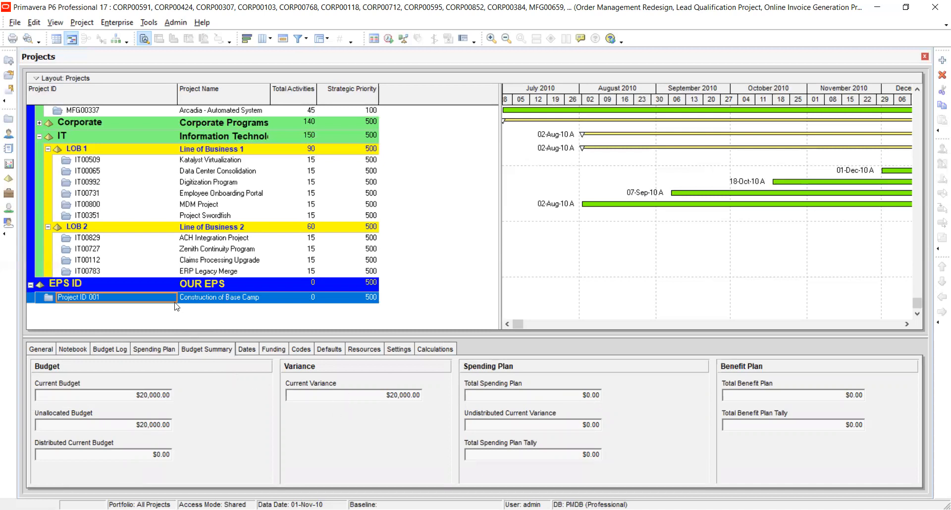
click(164, 284)
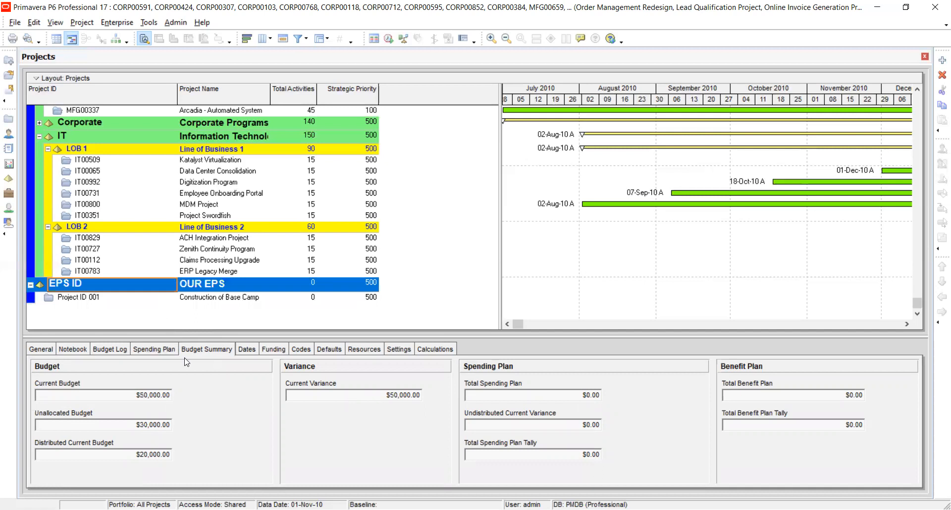
click(223, 347)
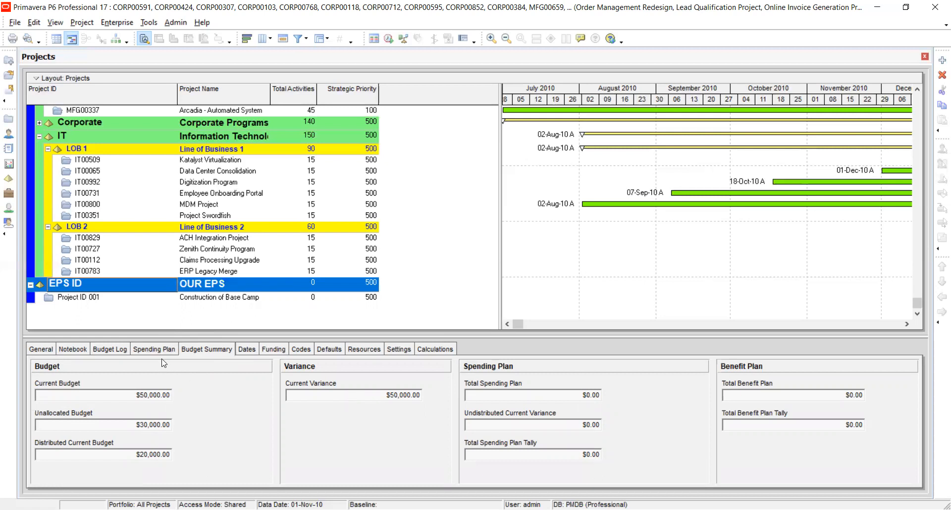
click(139, 301)
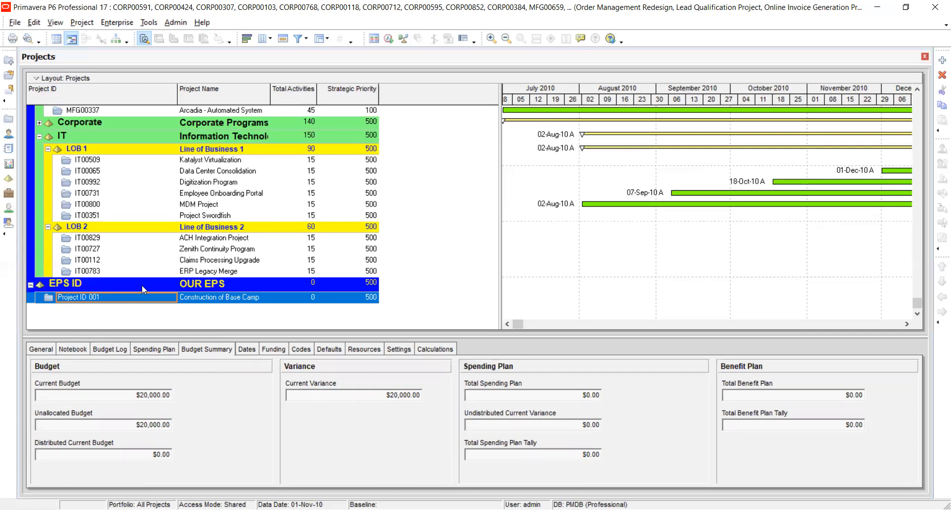
click(106, 352)
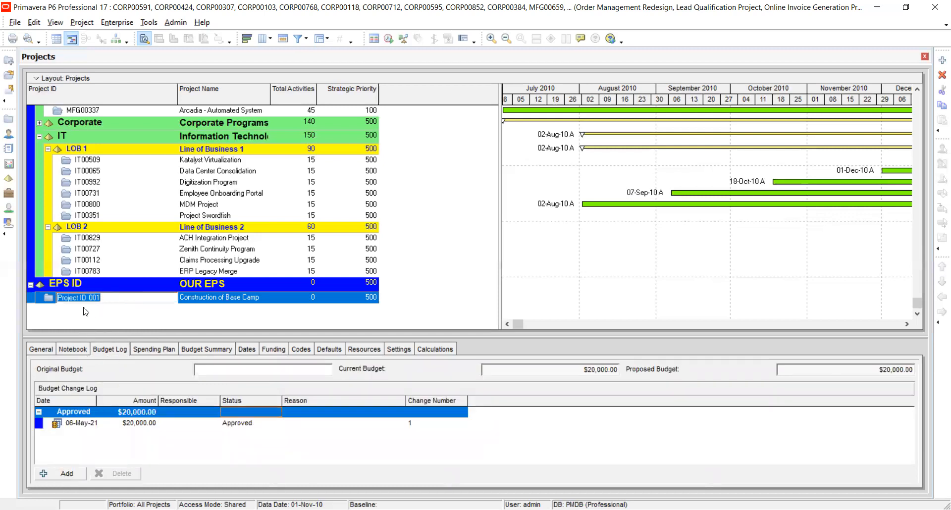
right_click(52, 300)
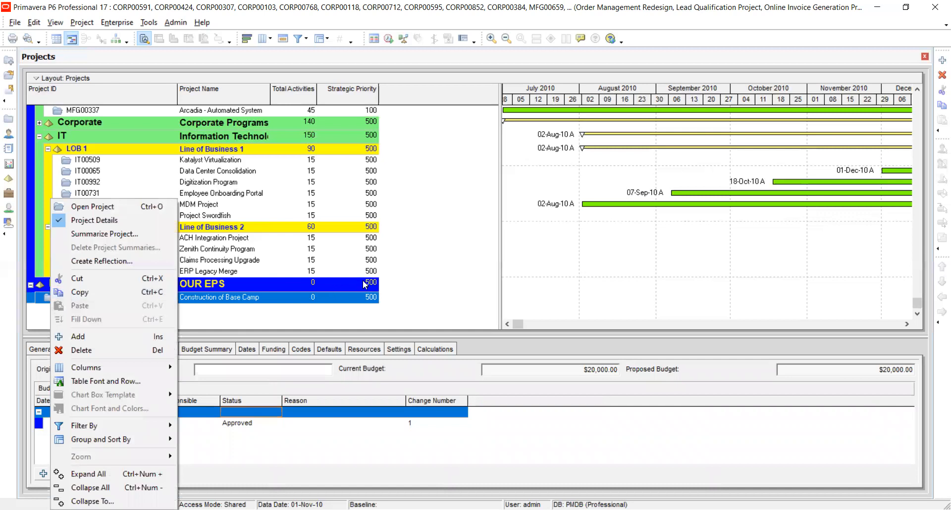
click(393, 271)
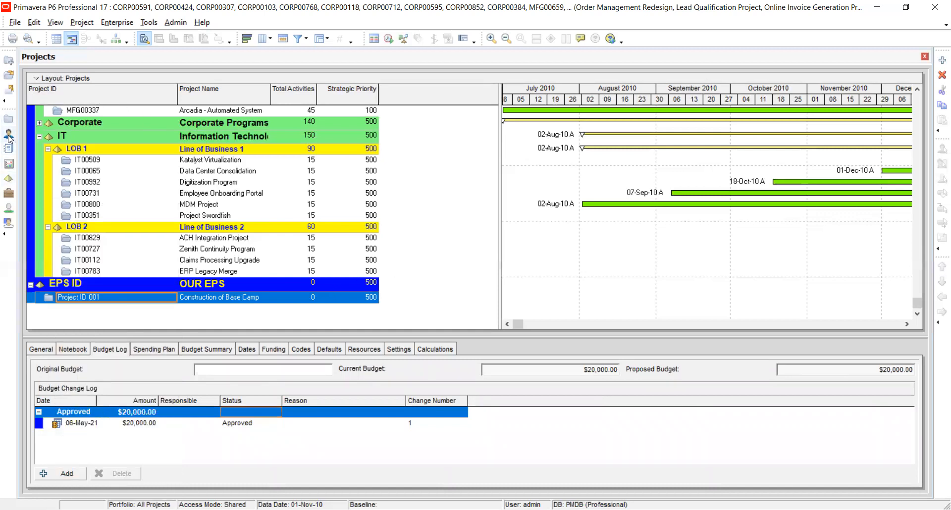
View the WBS of the open projects and return to the Construction of Base Camp project in the project list
click(82, 23)
click(81, 62)
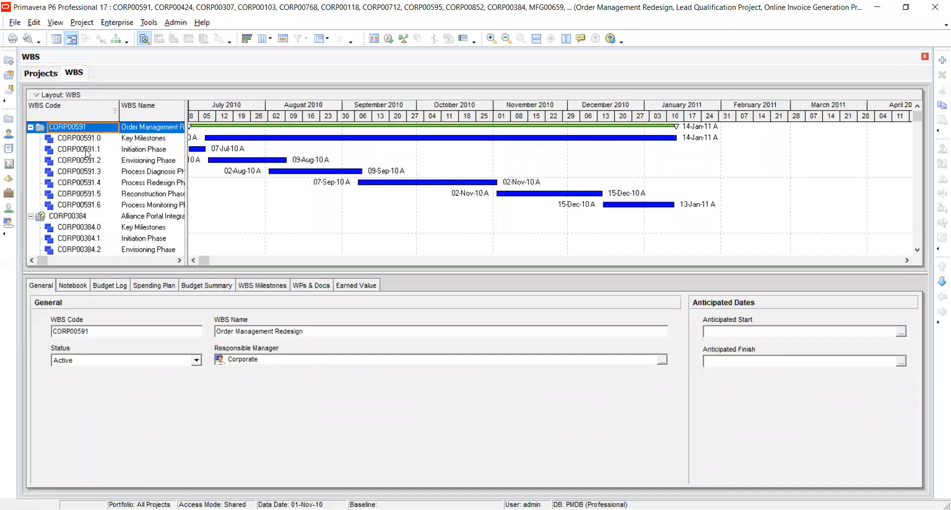
click(50, 74)
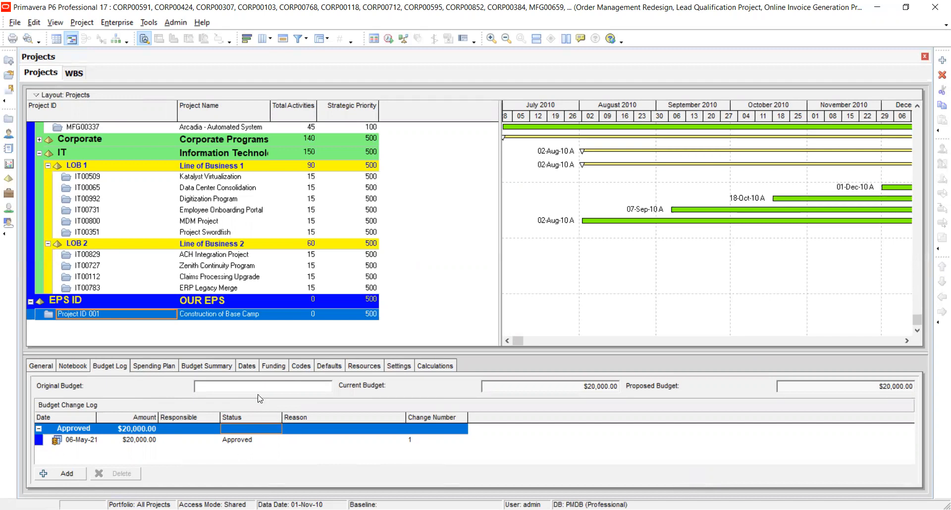
scroll(278, 294, up, 1)
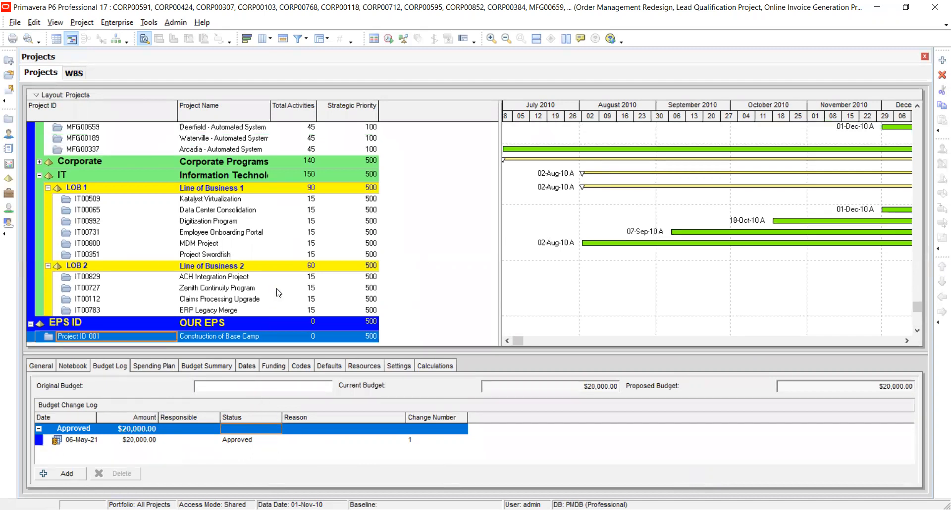
scroll(292, 270, up, 2)
scroll(294, 268, down, 2)
click(105, 338)
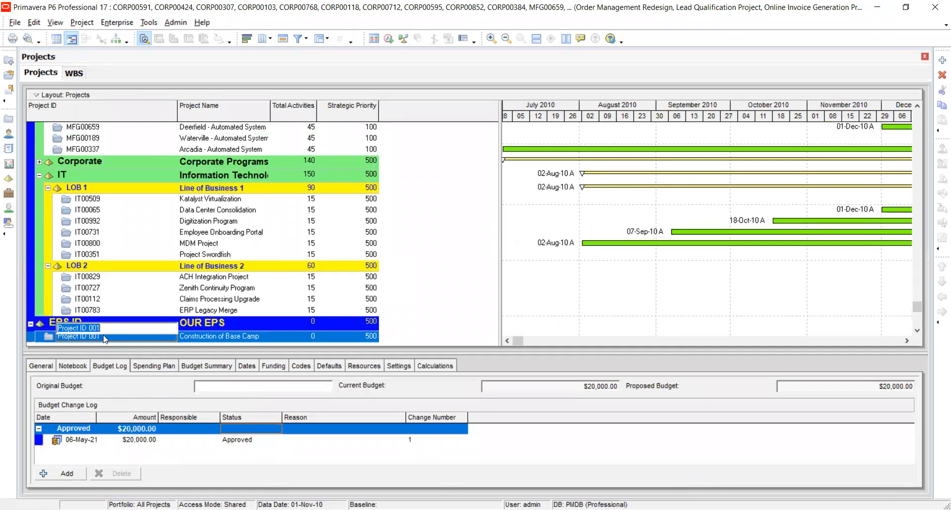
click(51, 334)
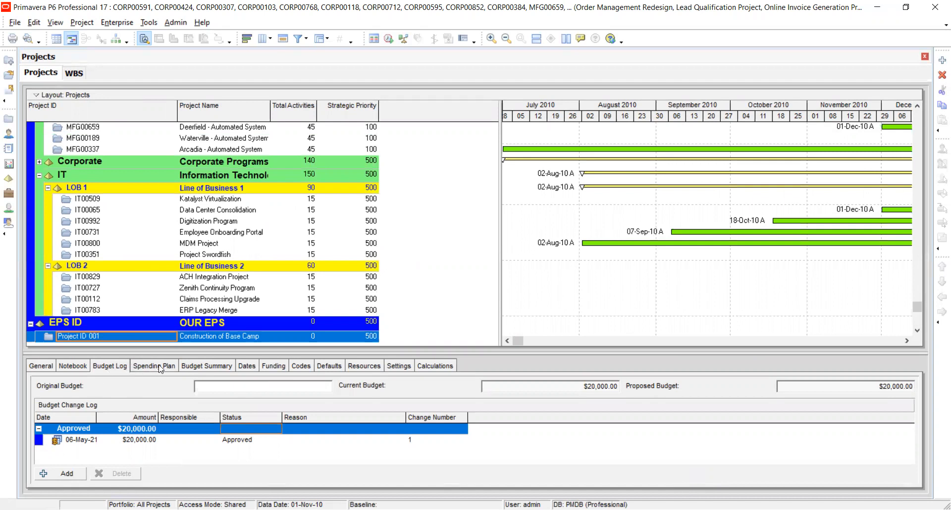
Examine the resource assignment defaults and rate type options of the Construction of Base Camp project, and return to its budget log
click(364, 371)
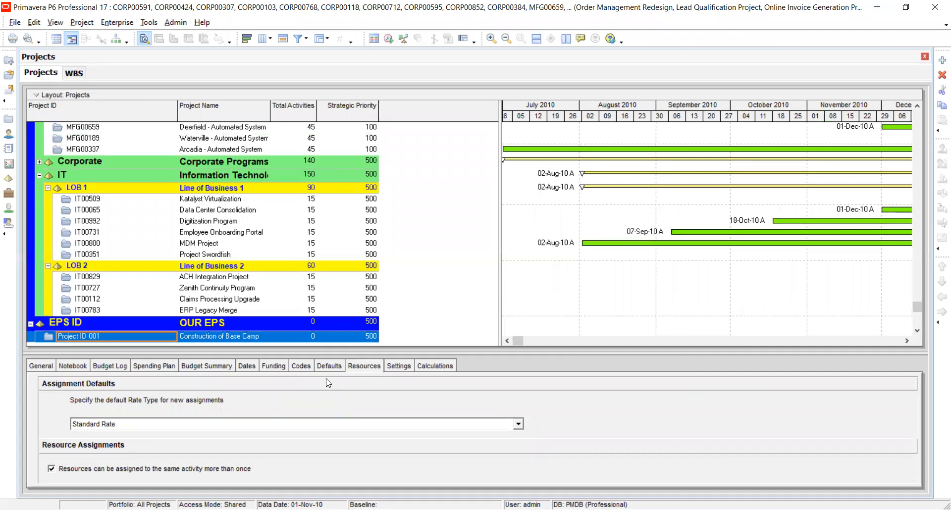
double_click(77, 337)
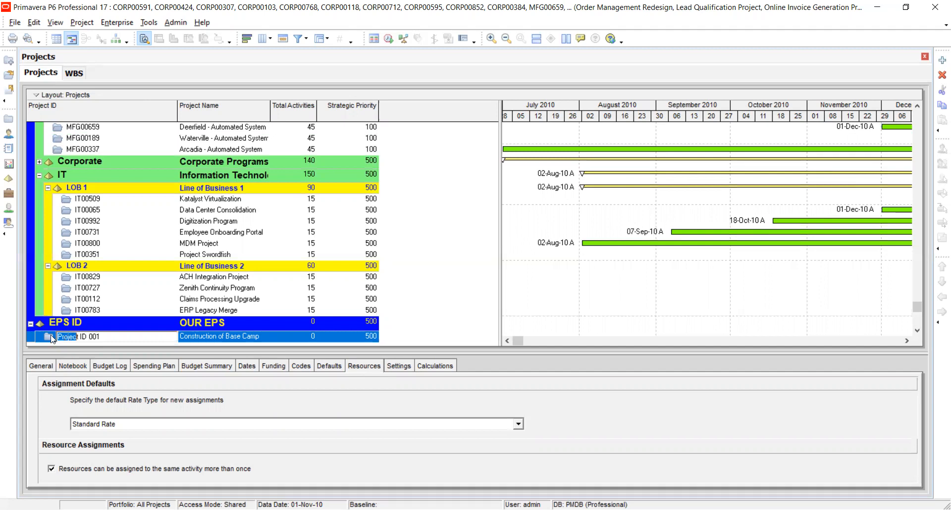
click(51, 336)
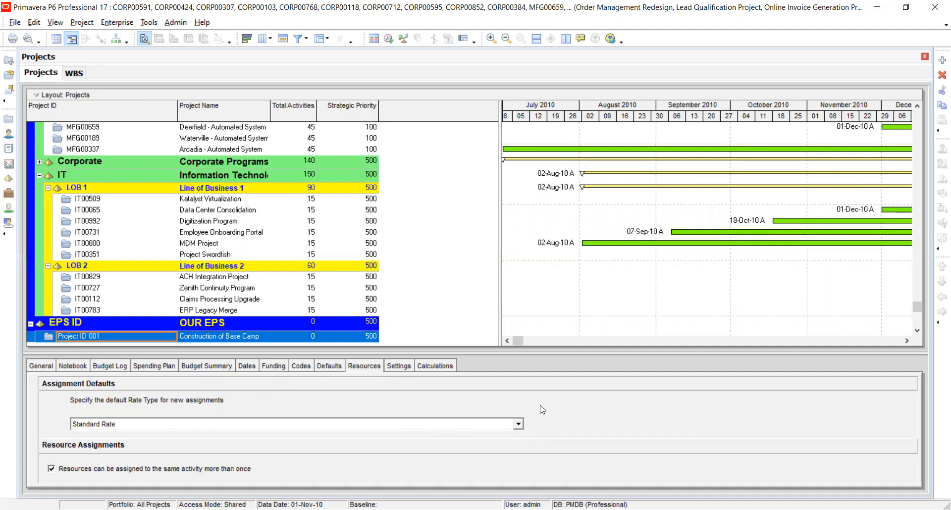
click(518, 425)
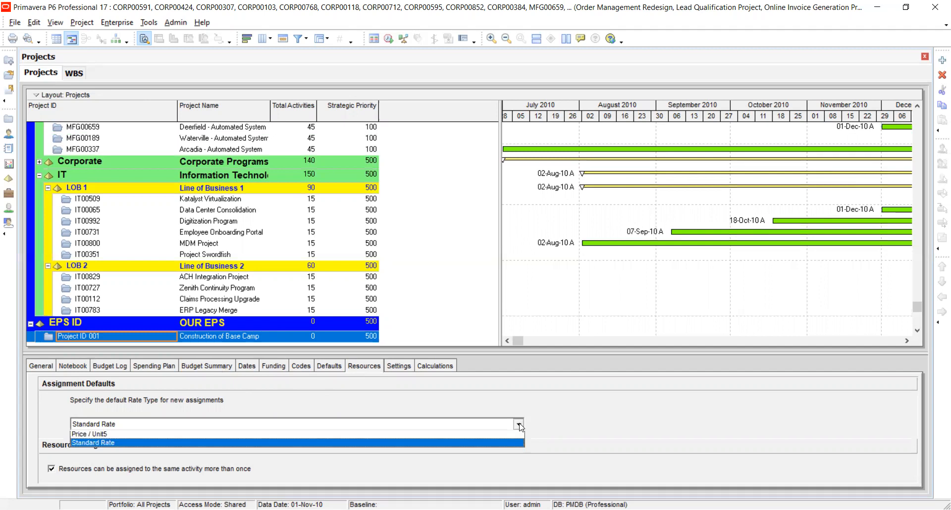
click(519, 425)
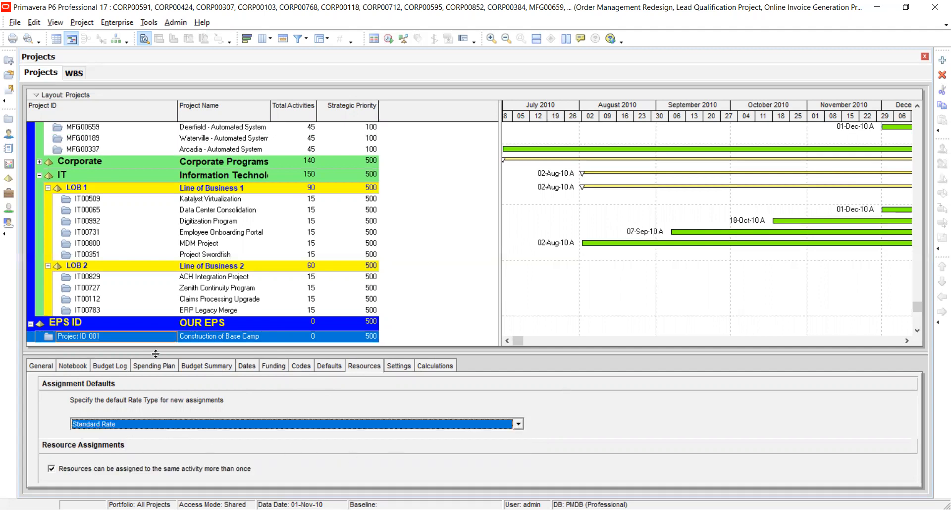
click(112, 325)
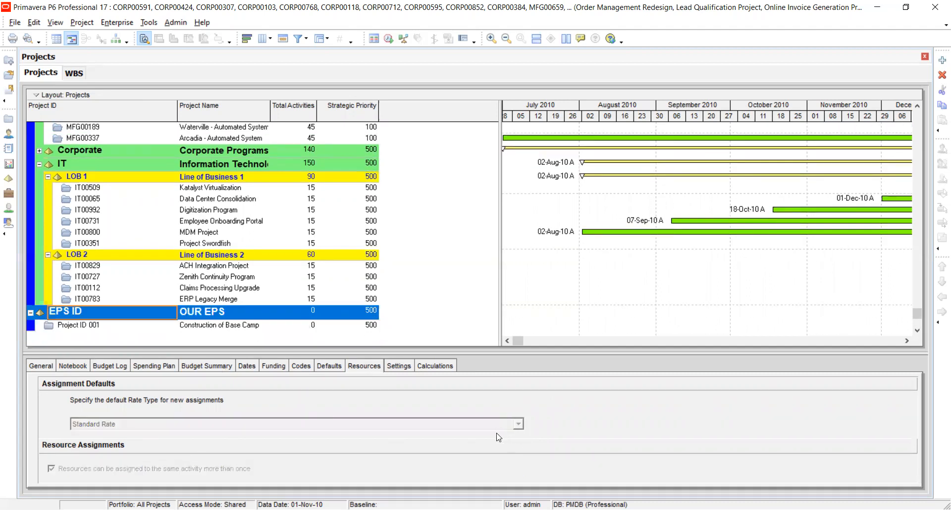
click(167, 326)
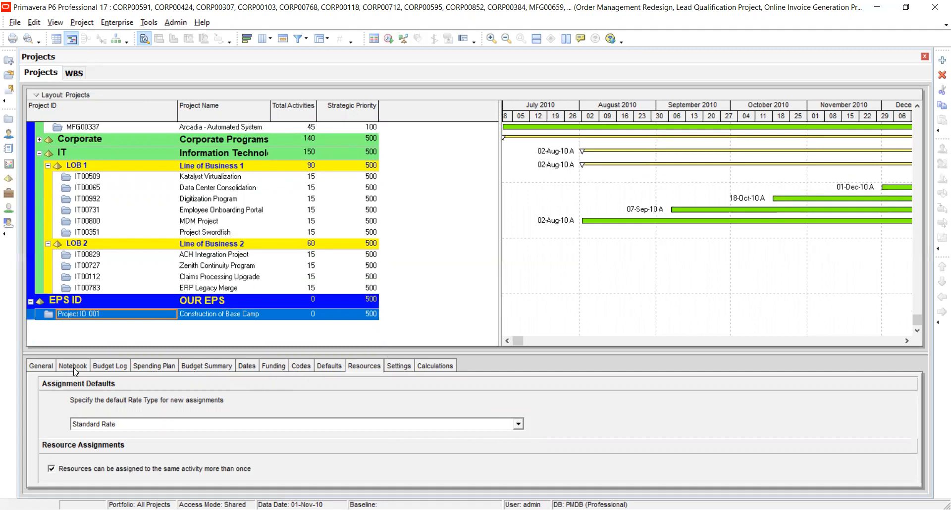
click(109, 369)
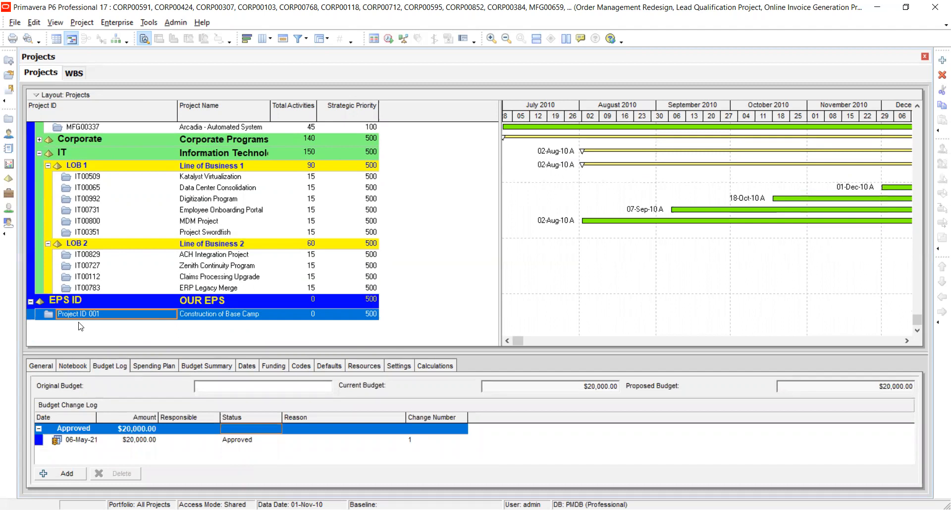
Search the WBS of the open projects for the elements of the Construction of Base Camp project
scroll(105, 228, up, 2)
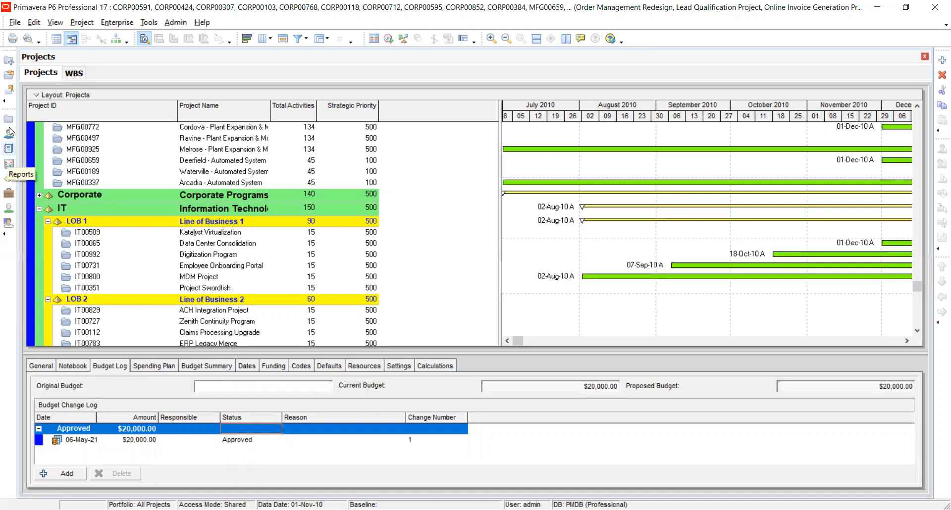
click(69, 77)
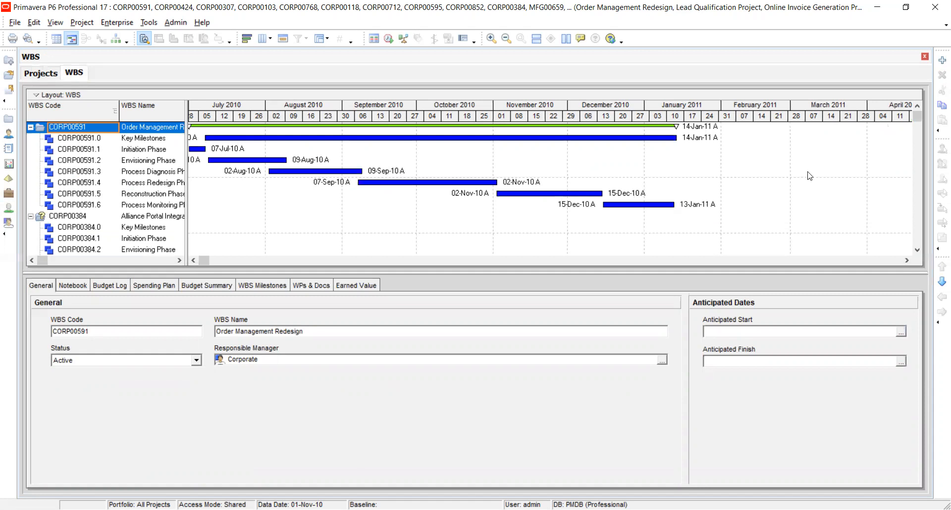
click(925, 56)
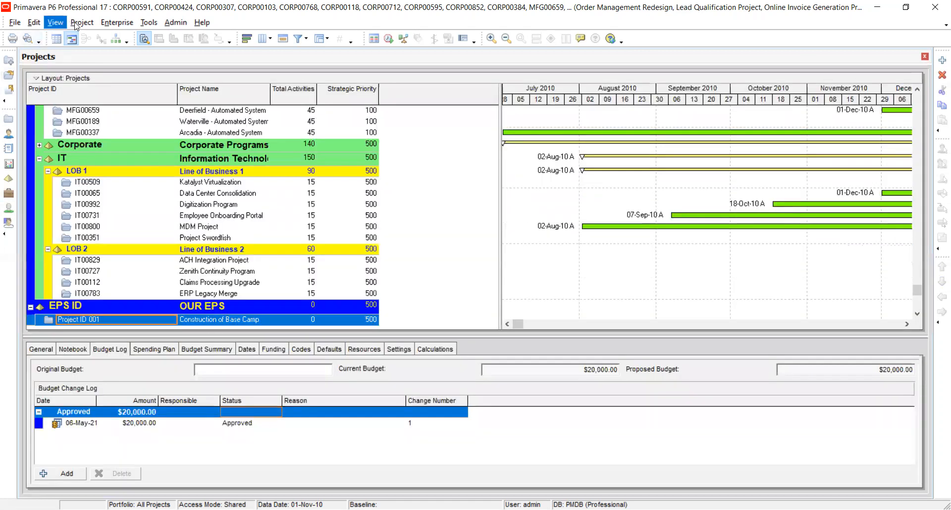
click(78, 23)
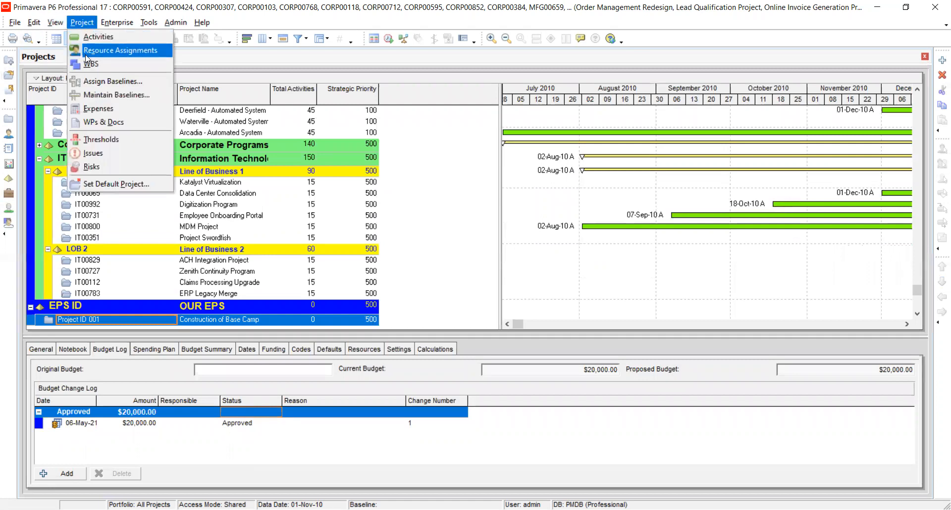
click(88, 67)
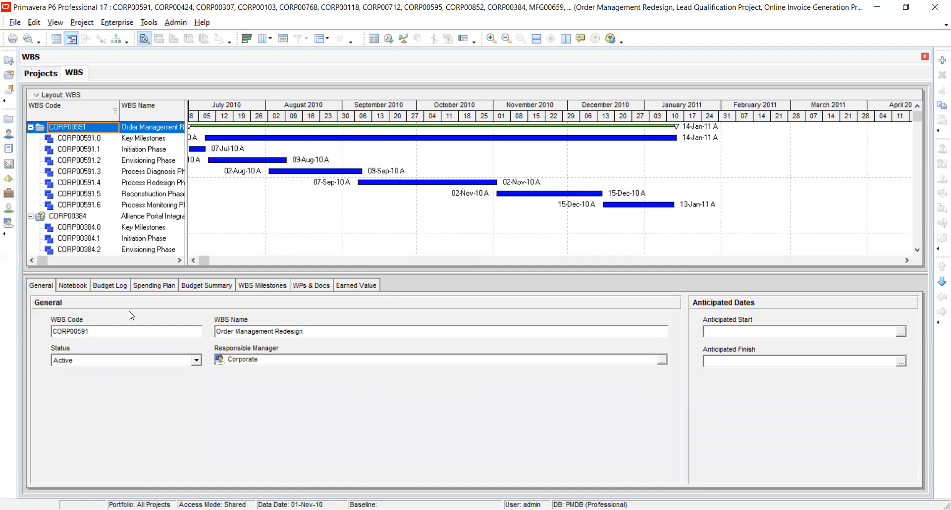
scroll(128, 225, down, 7)
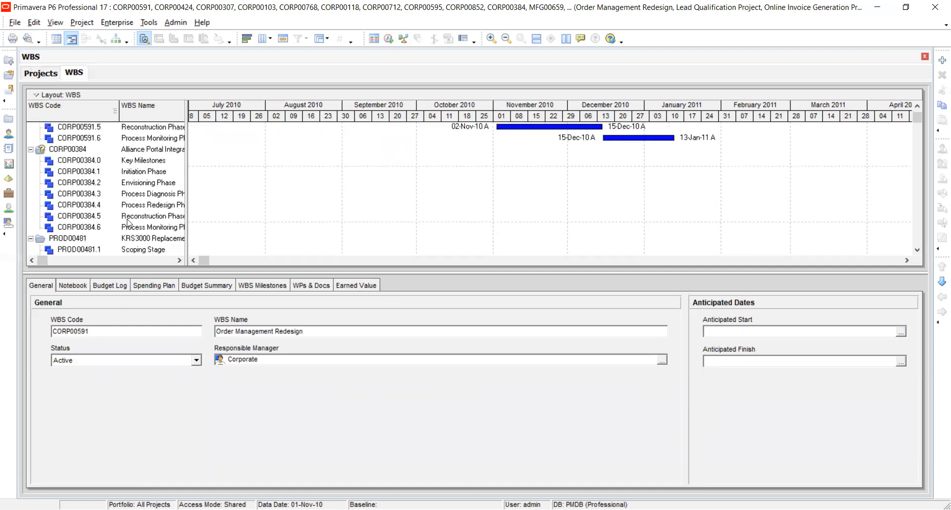
scroll(127, 225, down, 4)
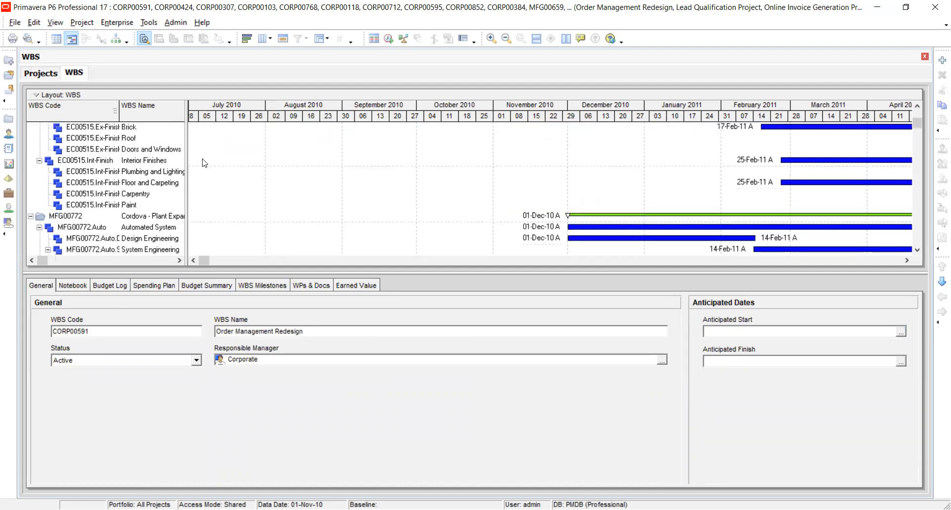
drag(446, 166, 507, 160)
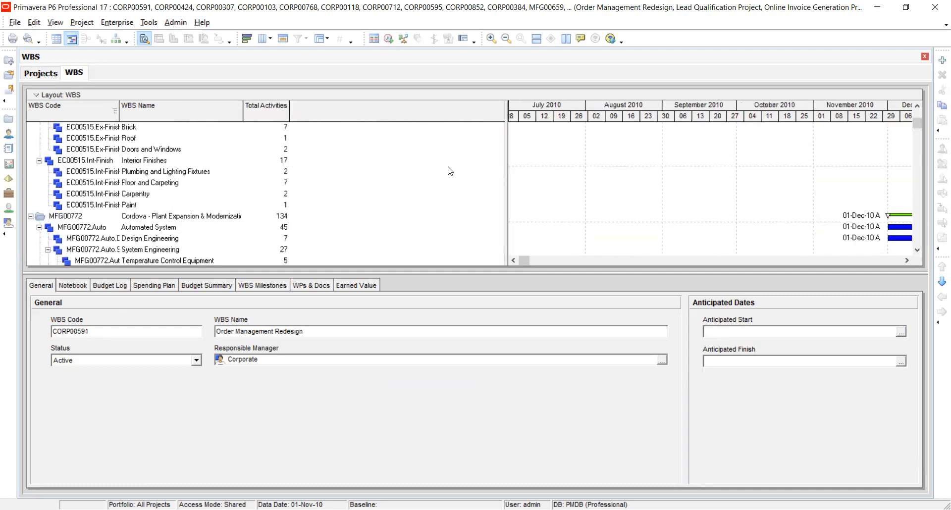
scroll(240, 195, down, 2)
scroll(239, 194, down, 4)
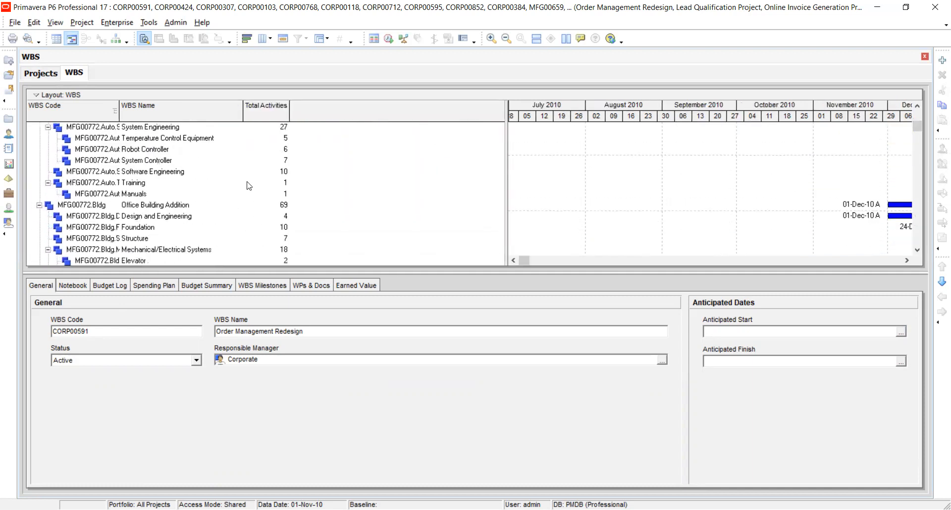
click(917, 174)
drag(913, 171, 894, 131)
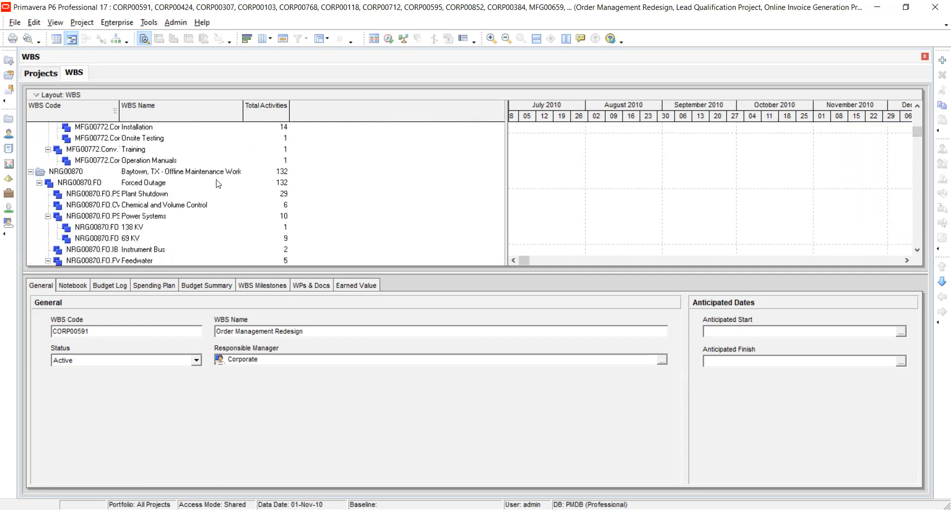
Open the Construction of Base Camp project on its own and display its WBS
click(47, 73)
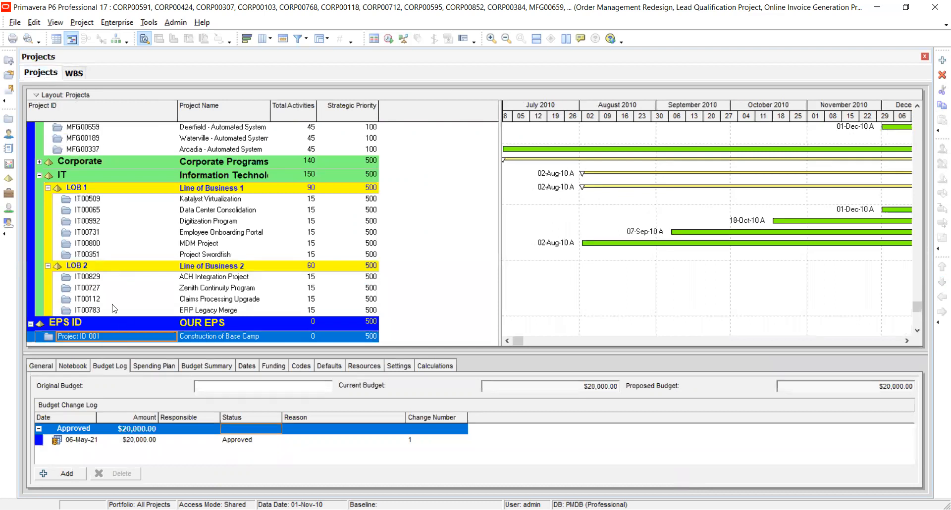
right_click(100, 338)
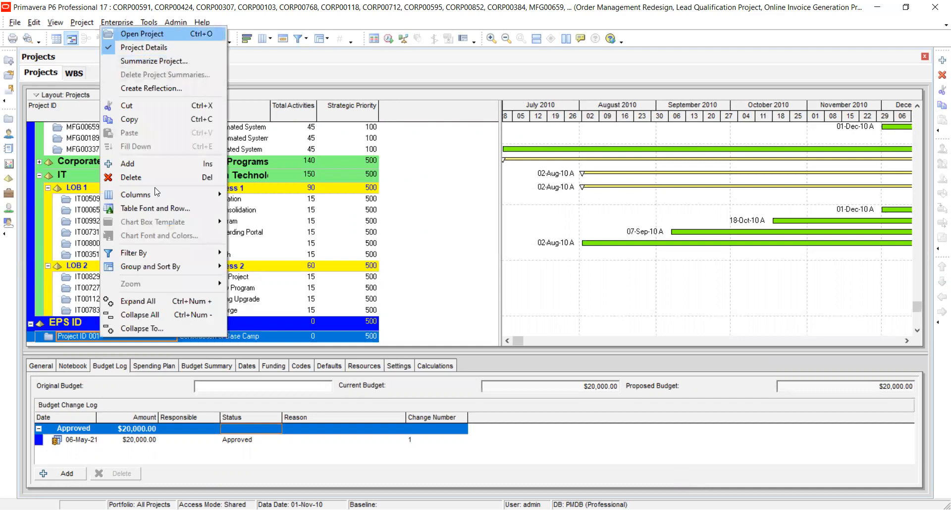
key(ctrl+o)
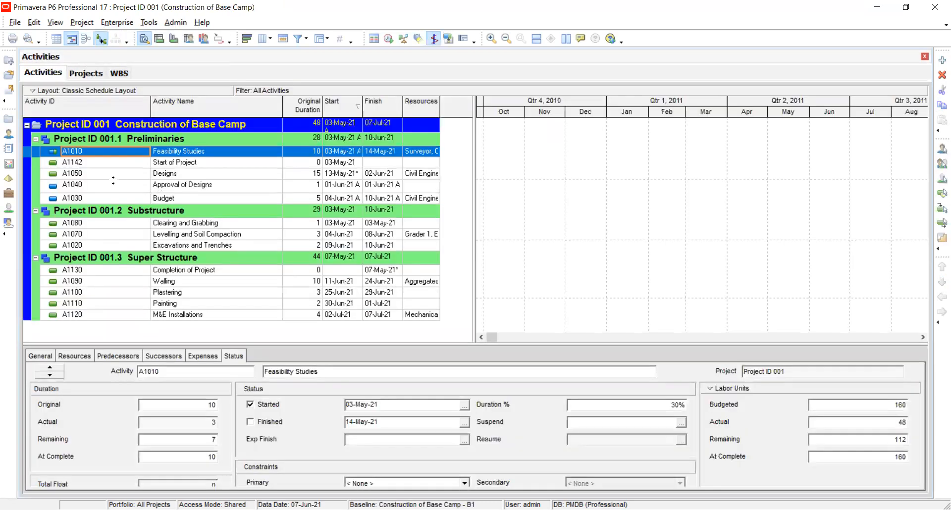
click(65, 141)
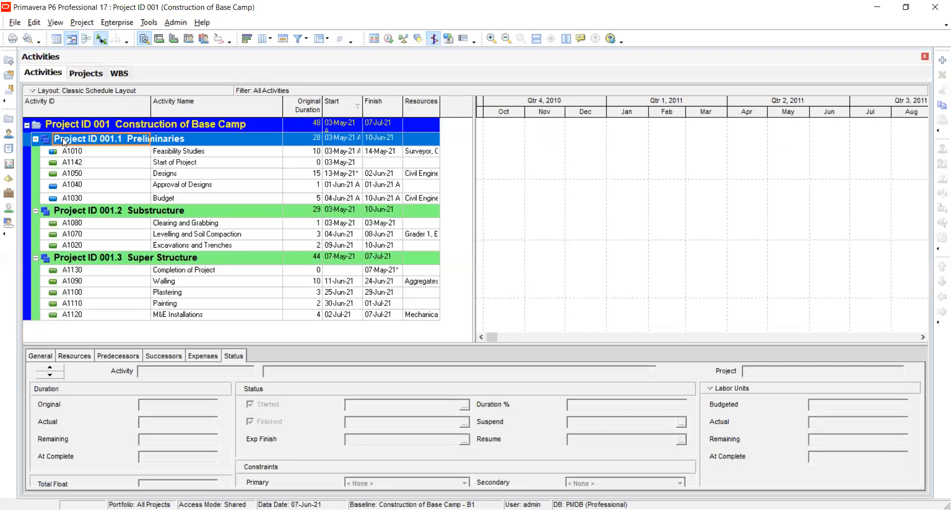
right_click(64, 141)
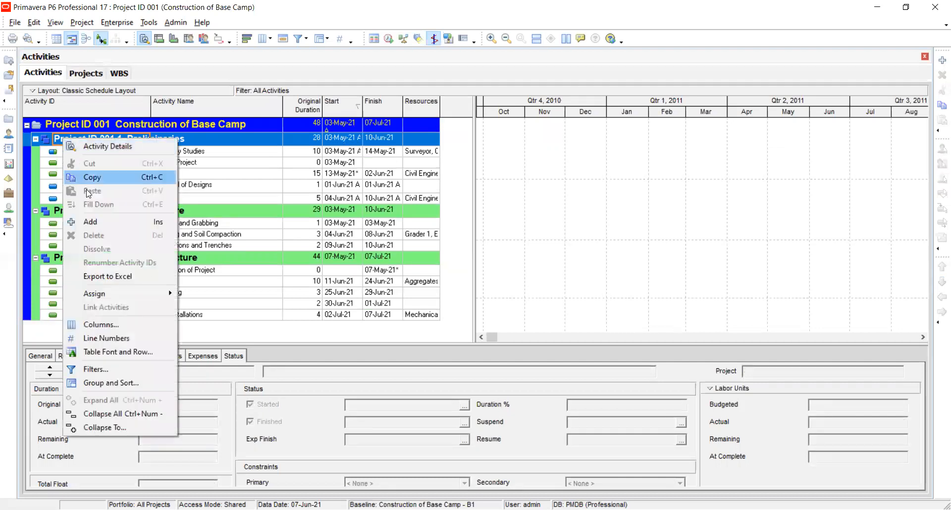
click(73, 23)
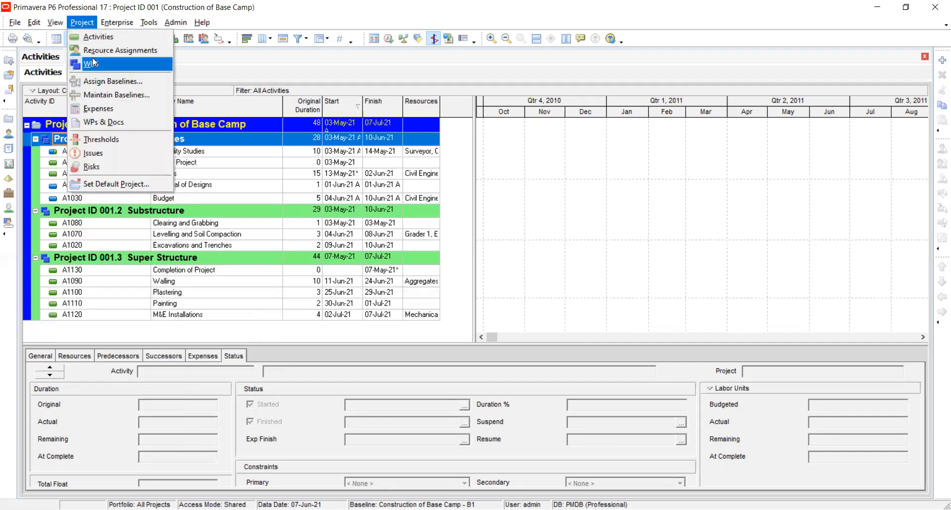
click(92, 58)
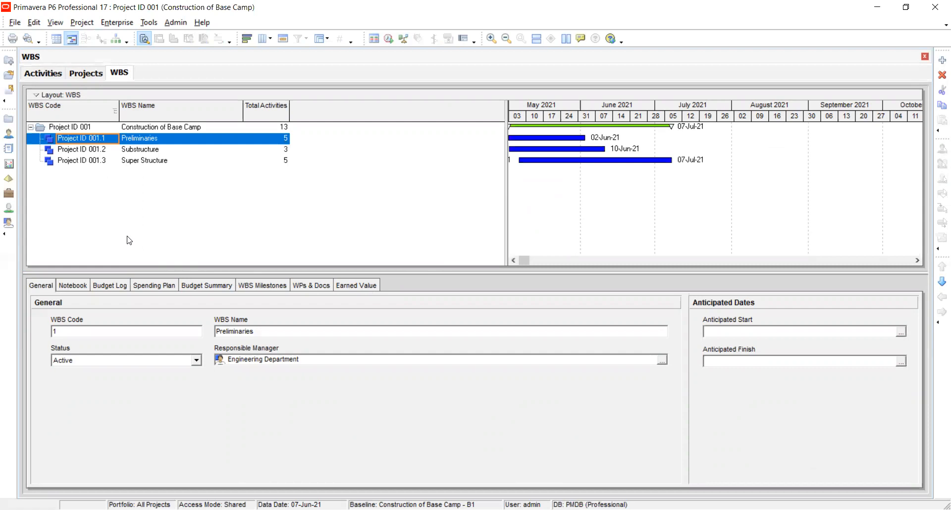
Add an $8,000 budget change to the budget log of the Preliminaries WBS element
click(98, 139)
click(133, 139)
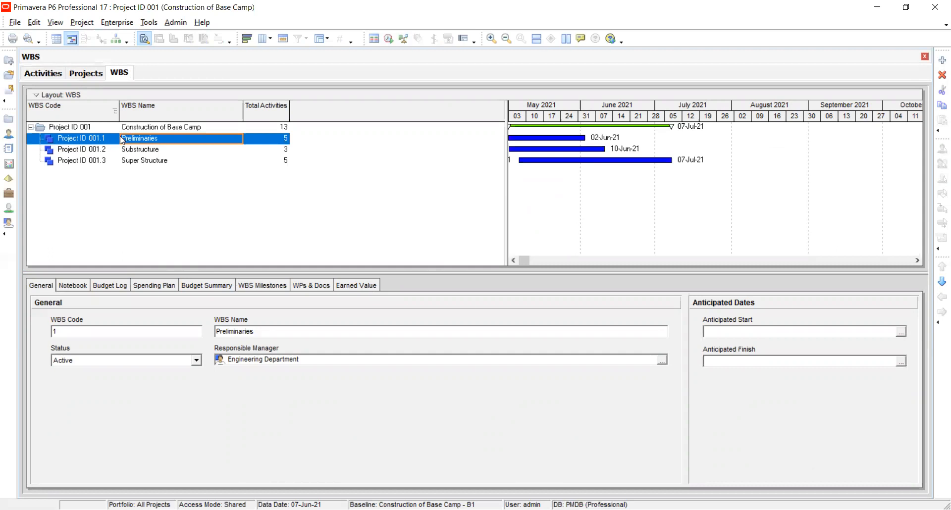
click(110, 287)
click(107, 287)
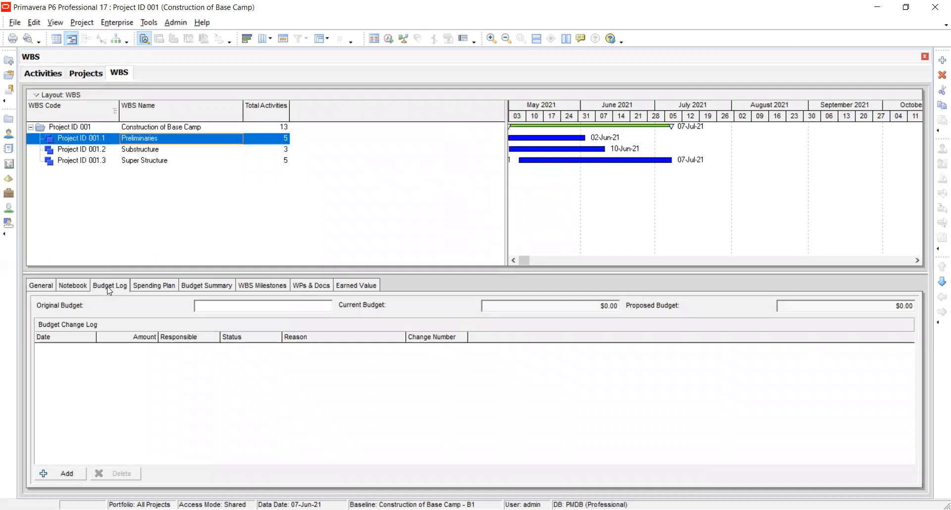
click(68, 474)
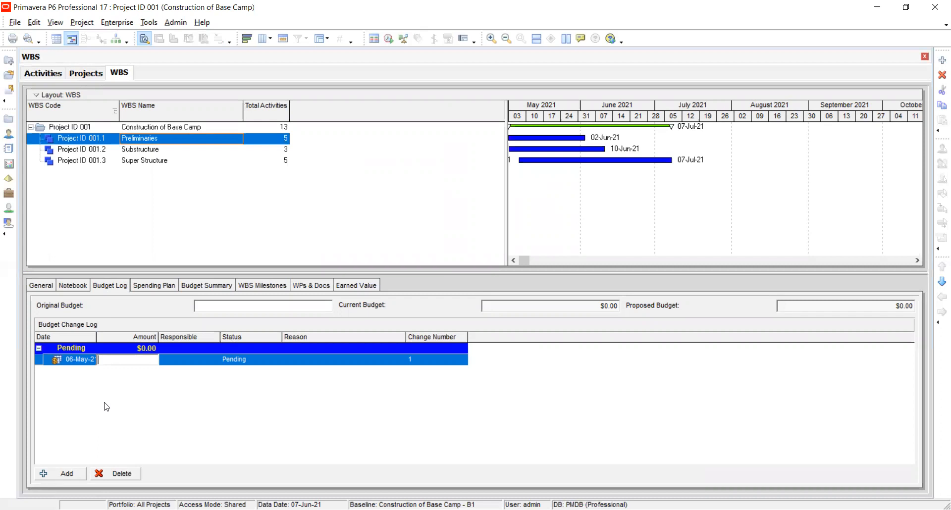
text(100)
key(BackSpace)
key(BackSpace)
key(BackSpace)
text(8000)
click(106, 407)
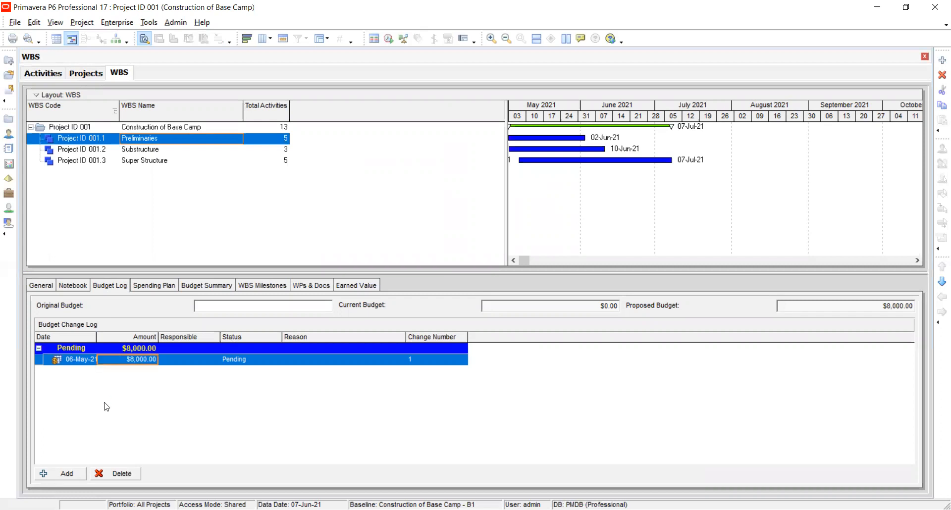
Add a $7,000 budget change to the budget log of the Substructure WBS element
click(138, 149)
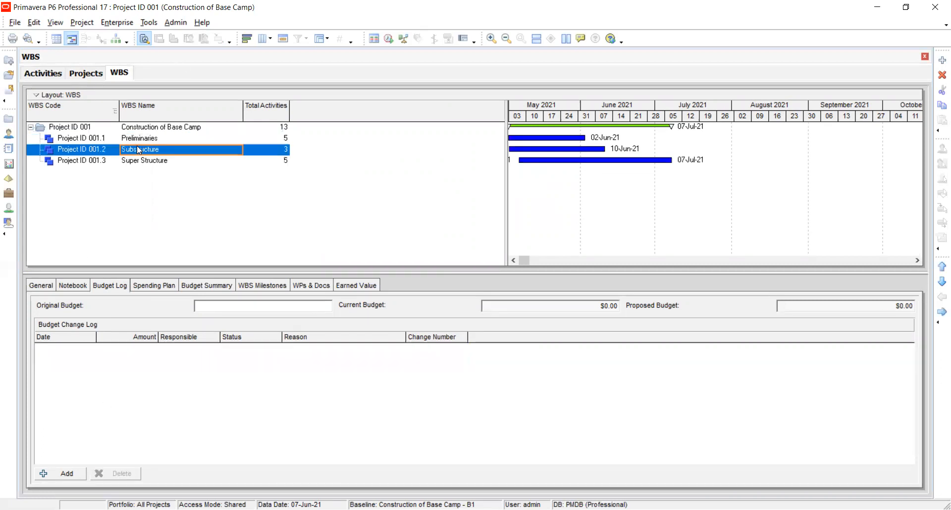
click(62, 474)
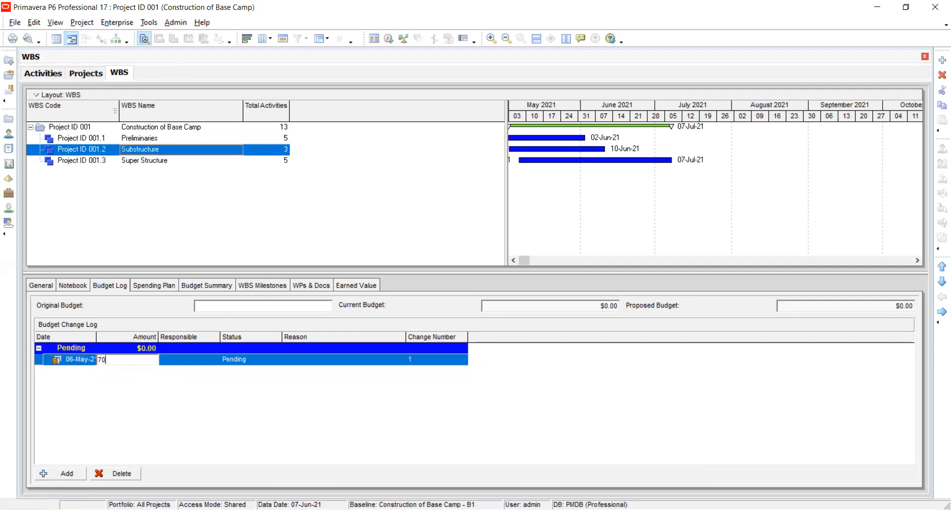
text(7000)
key(Return)
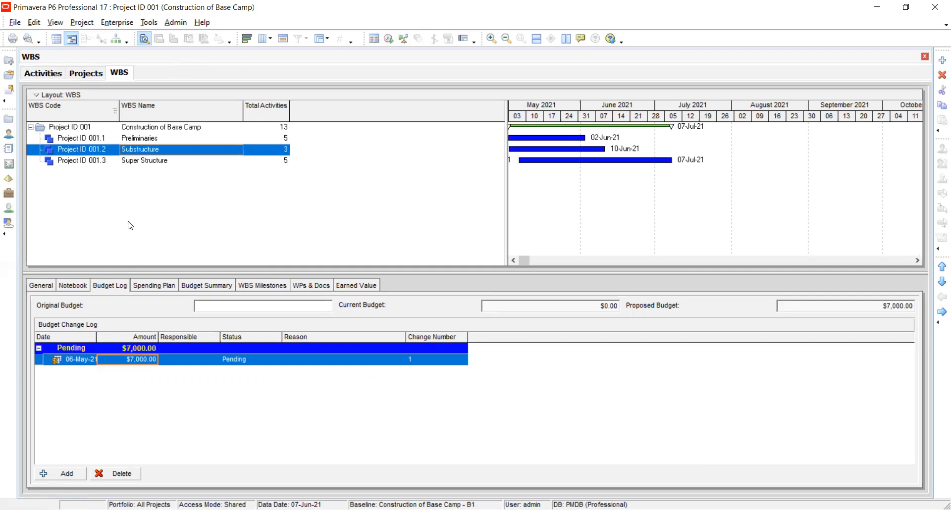
Add a $6,000 budget change to the budget log of the Super Structure WBS element
click(130, 162)
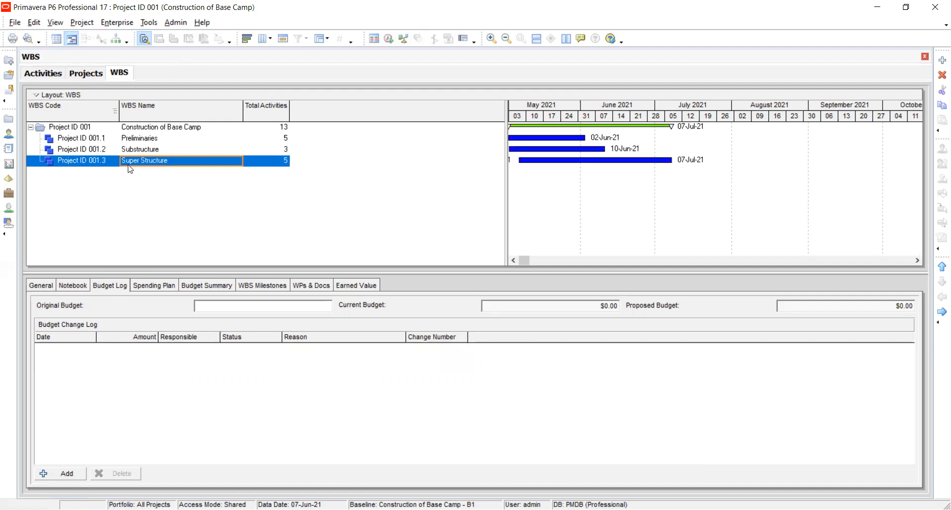
click(52, 474)
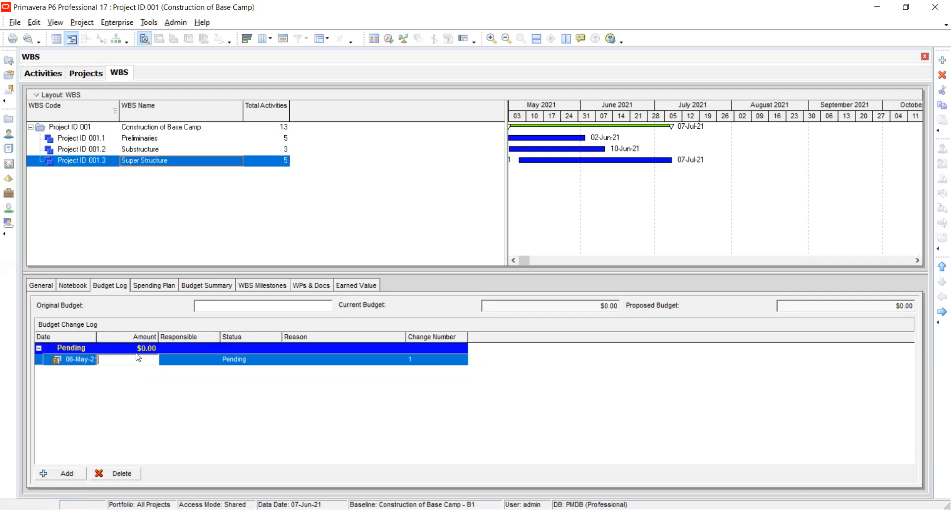
text(6000)
key(Return)
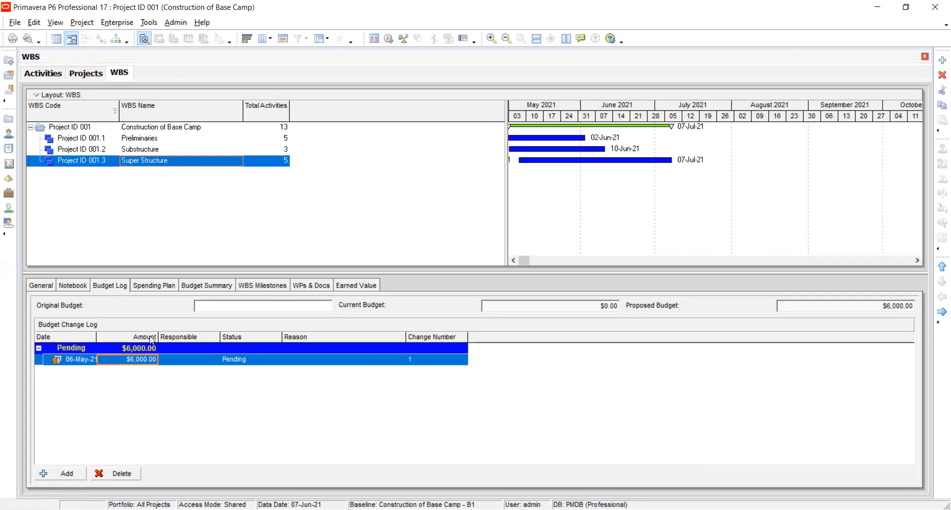
Compare the budget summaries and budget logs of Super Structure, the Construction of Base Camp project and Preliminaries
click(202, 286)
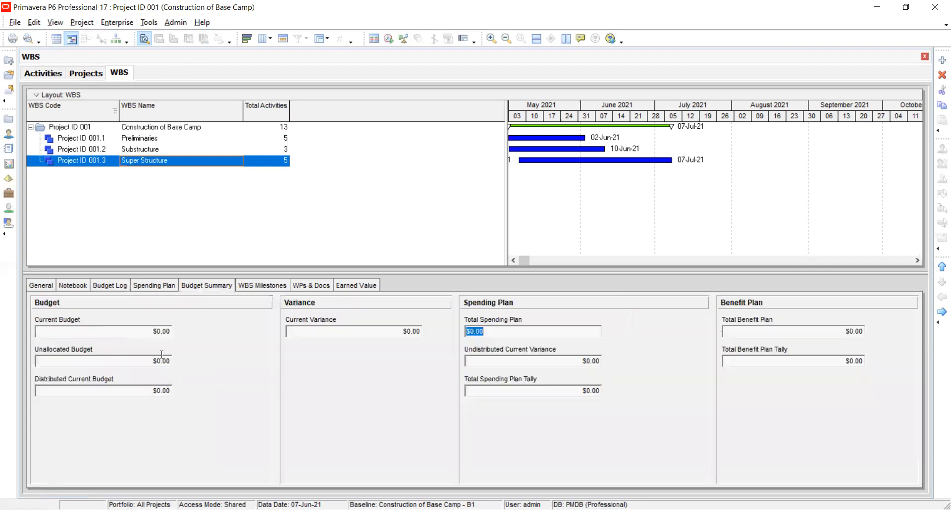
click(105, 287)
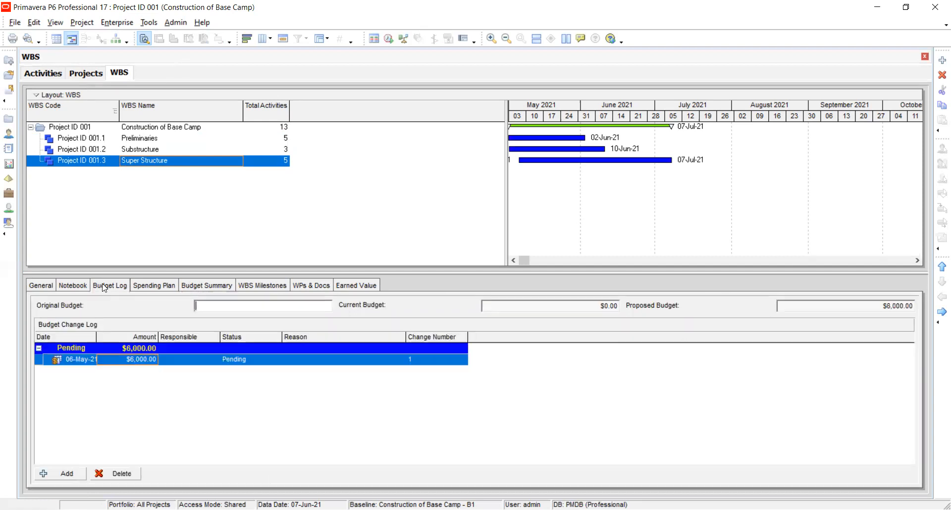
click(118, 131)
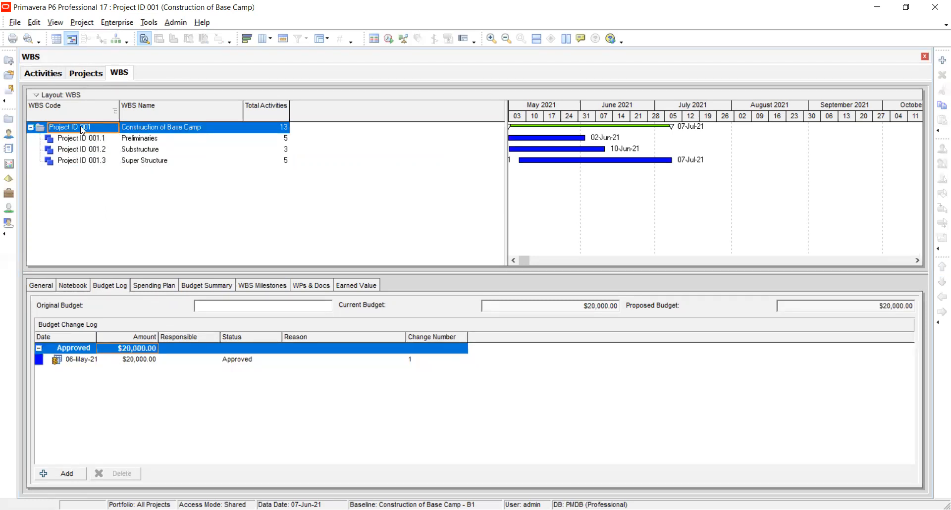
click(199, 288)
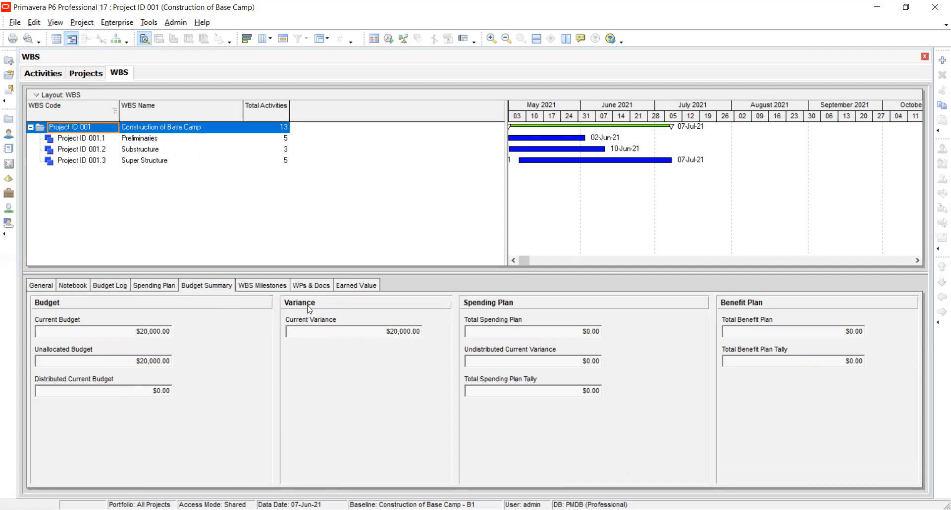
click(152, 287)
click(109, 289)
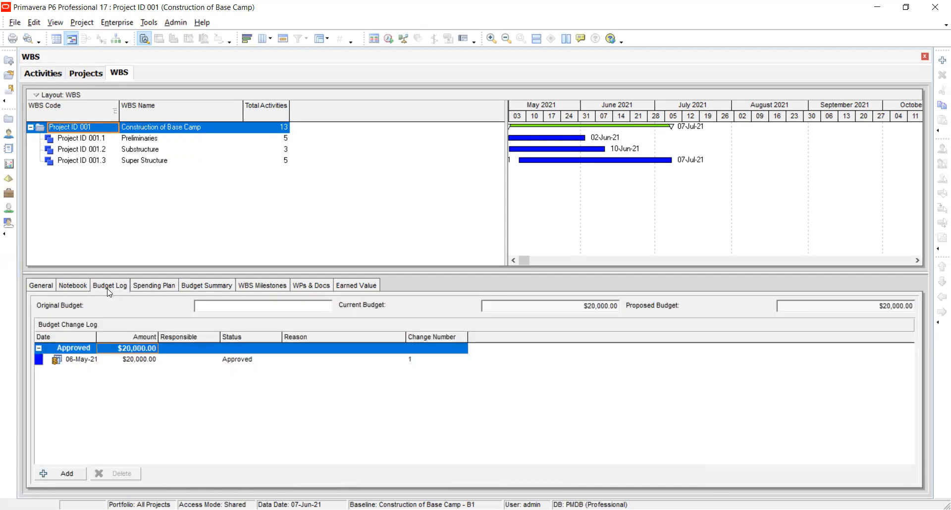
click(121, 360)
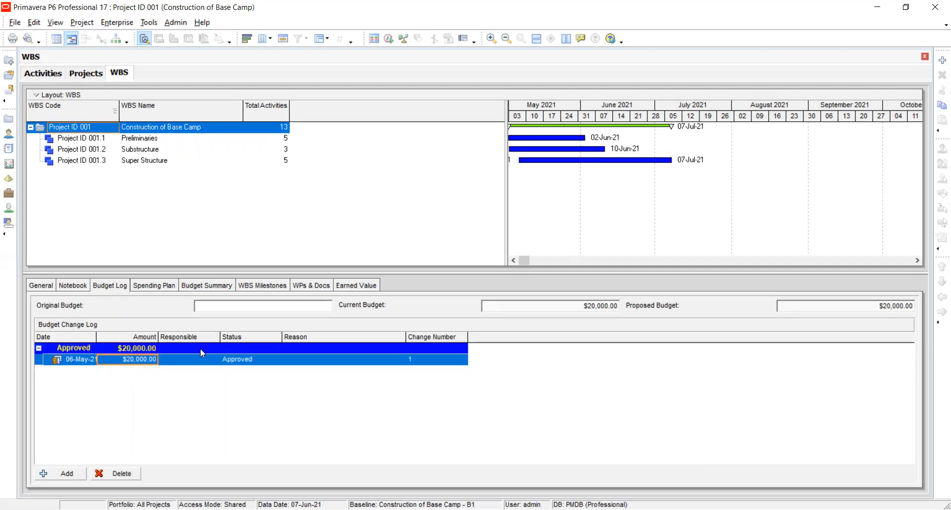
click(149, 139)
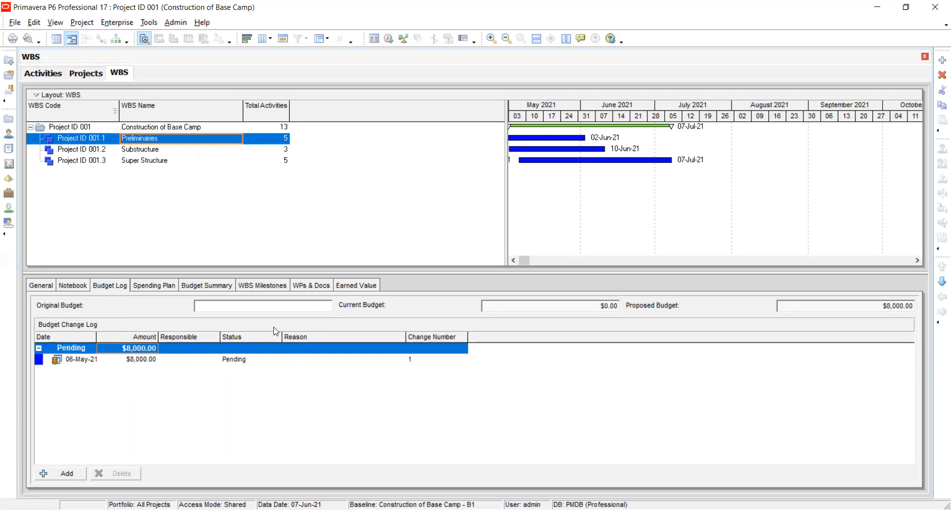
click(218, 288)
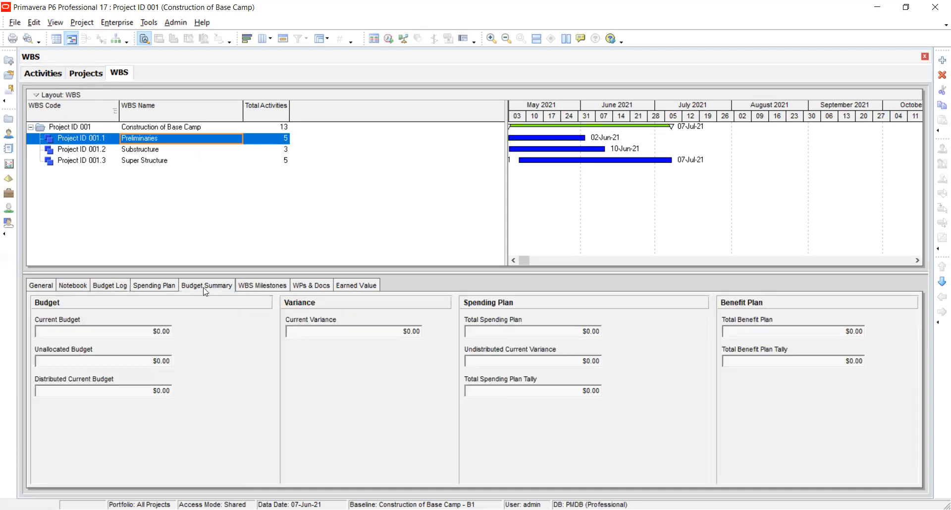
Set the status of the Preliminaries budget change to Approved in its budget log
click(114, 289)
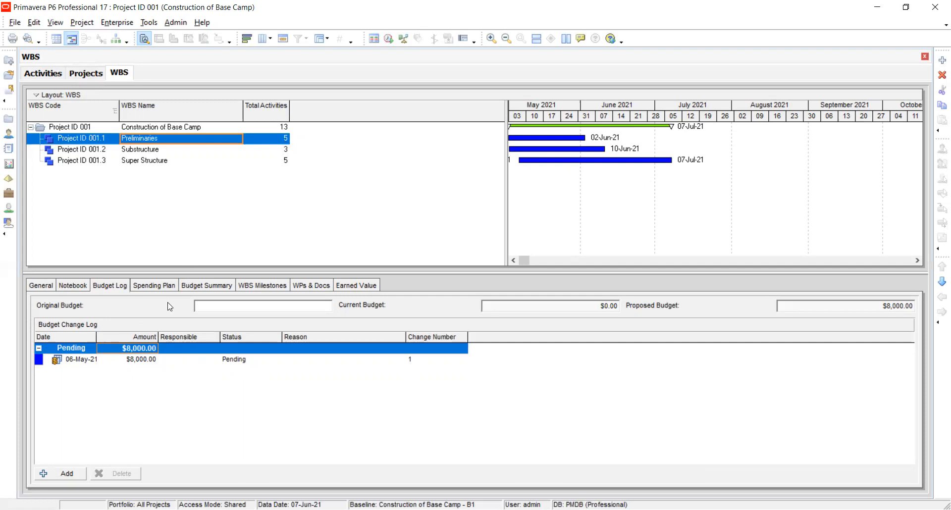
click(254, 361)
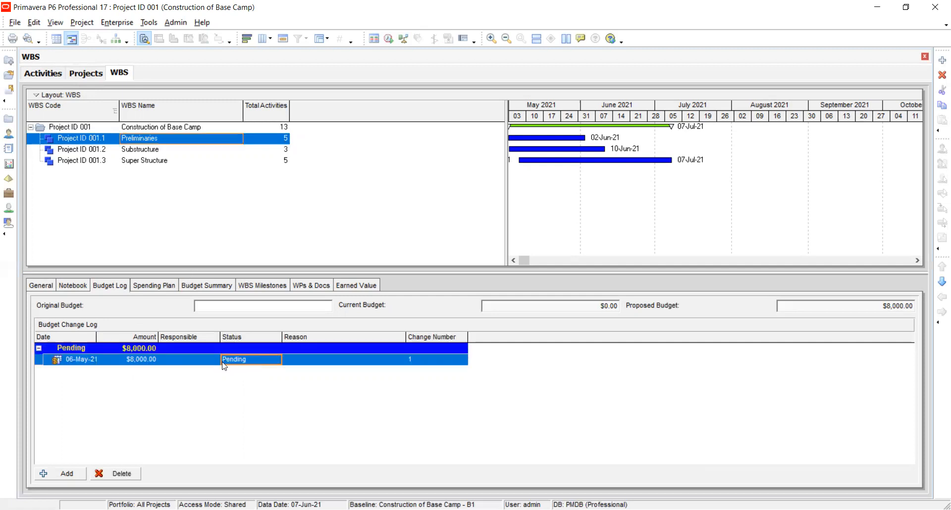
click(133, 150)
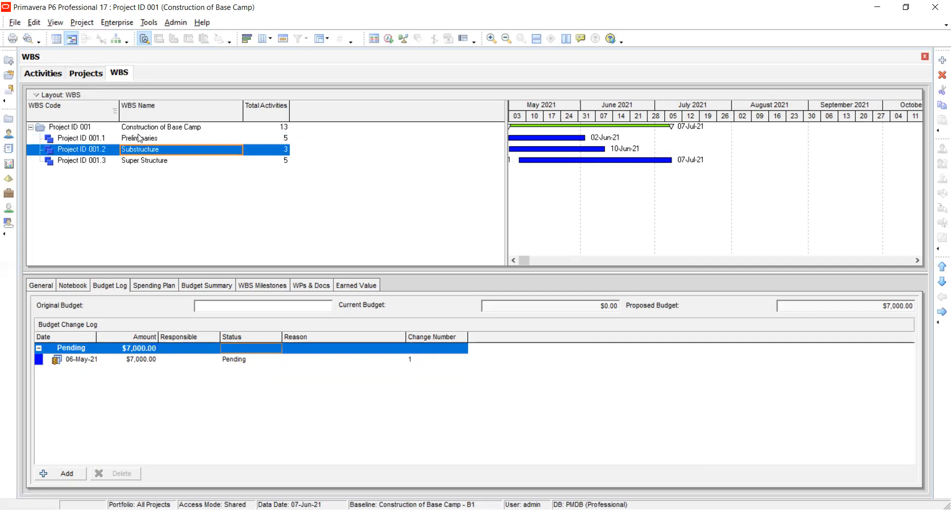
click(139, 139)
click(224, 361)
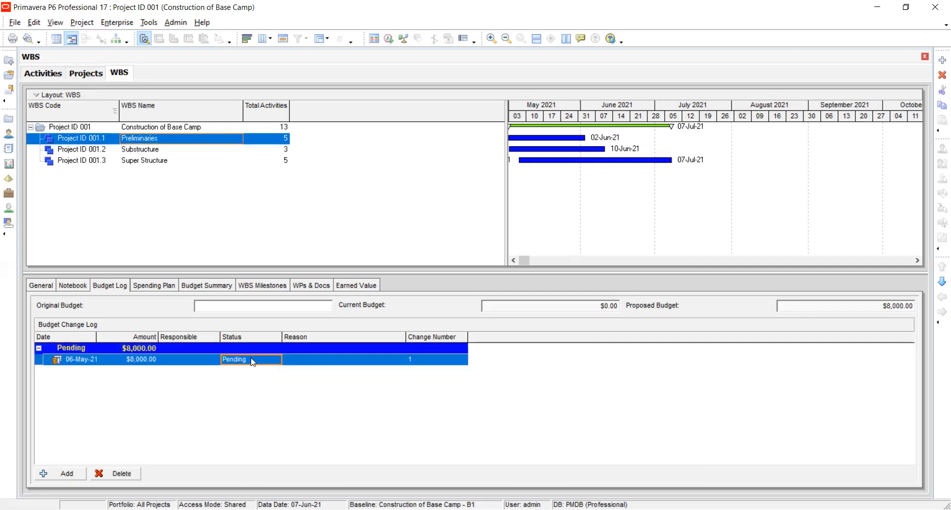
click(198, 141)
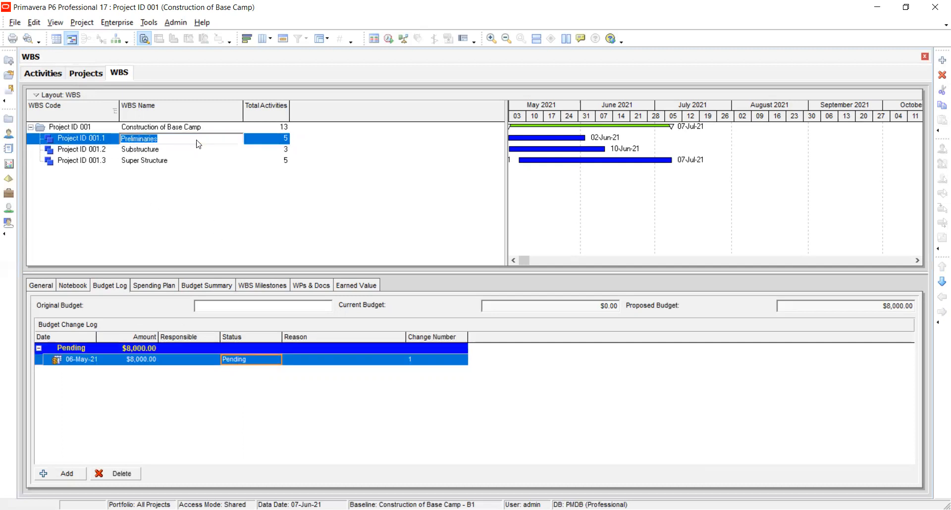
click(236, 358)
click(277, 369)
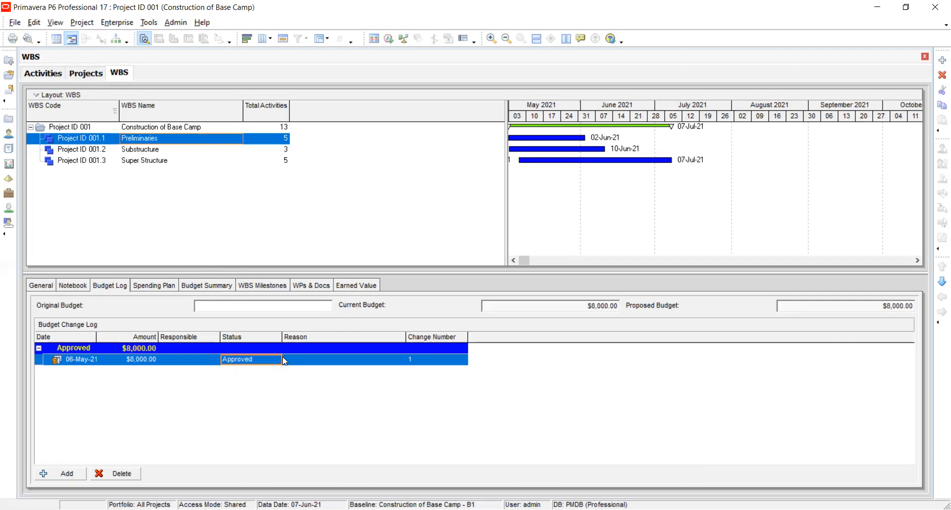
Set the status of the Substructure budget change to Approved
click(179, 148)
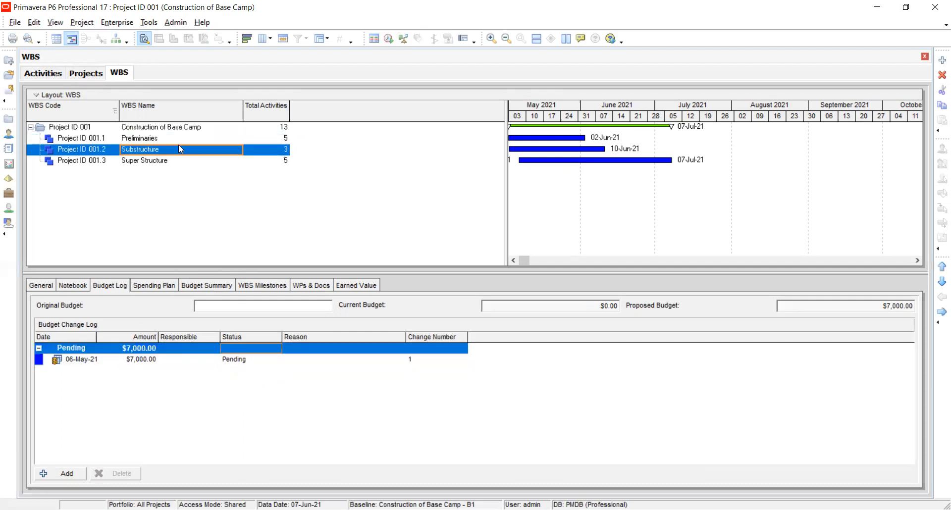
click(227, 358)
click(268, 378)
click(267, 360)
click(257, 371)
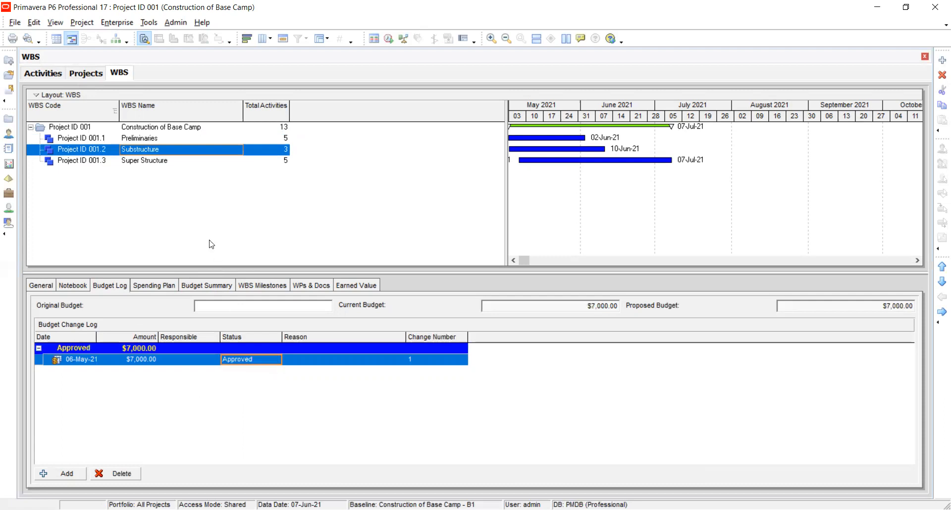
Set the status of the Super Structure budget change to Approved
click(186, 163)
click(260, 360)
click(263, 361)
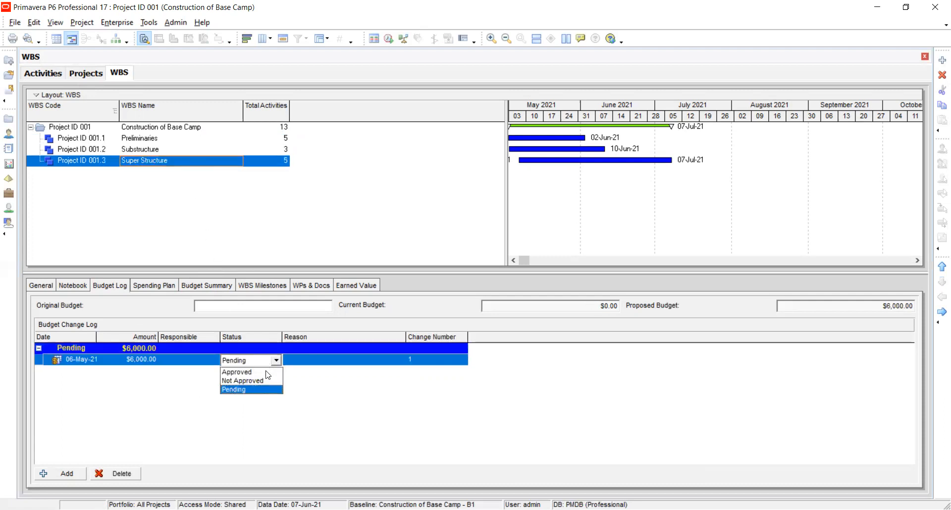
click(266, 371)
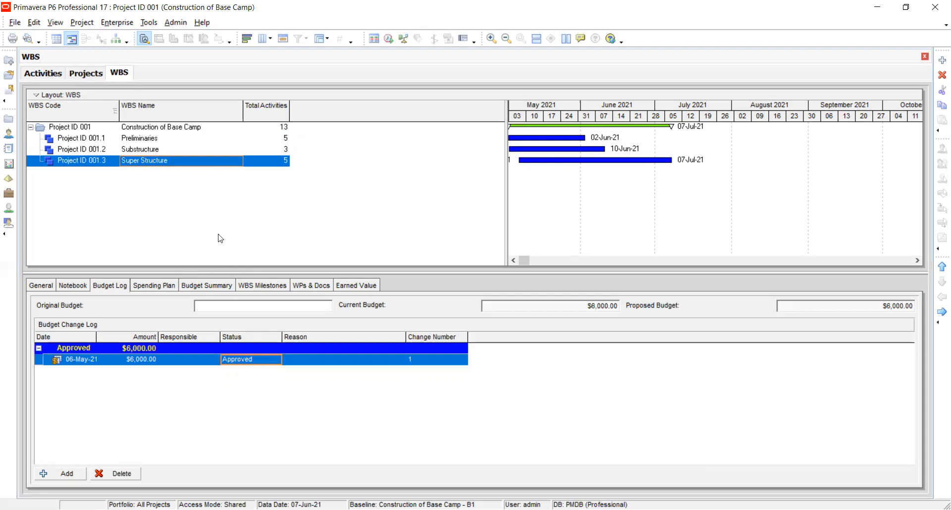
Review the unallocated and distributed budget in the budget summaries of the Construction of Base Camp project and Substructure
click(179, 127)
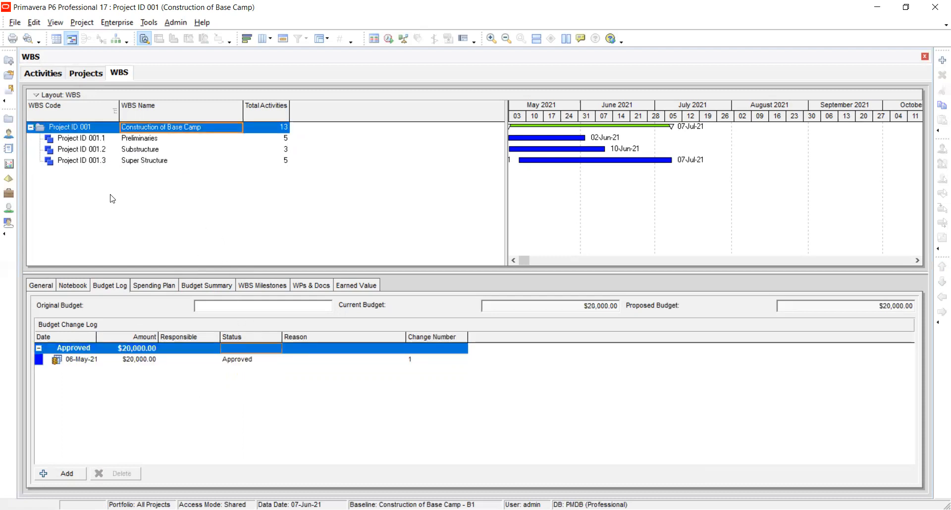
click(204, 287)
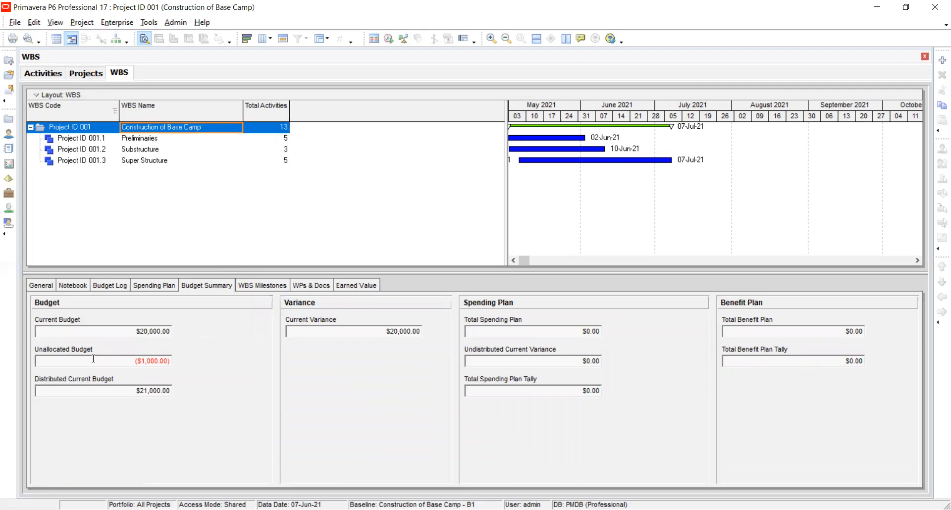
click(111, 149)
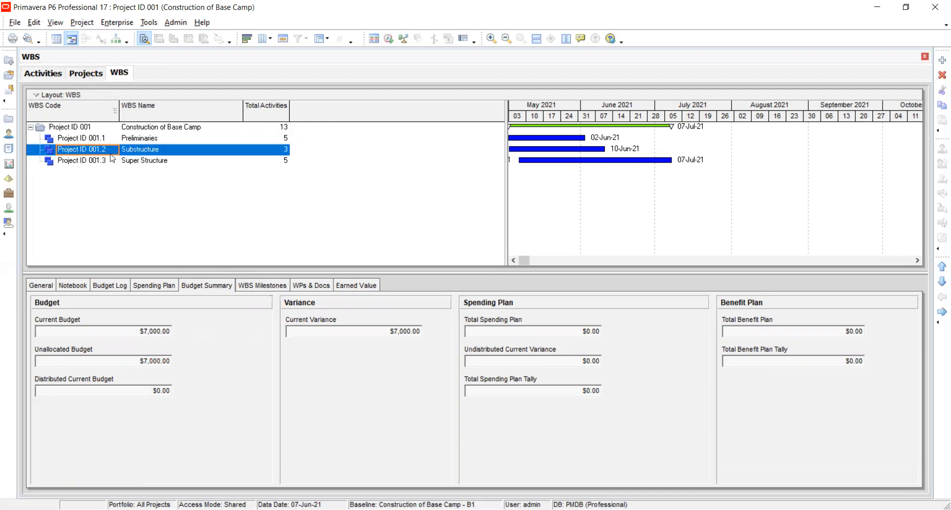
Set the amount of the Super Structure budget change to $5,000 in its budget log
click(104, 286)
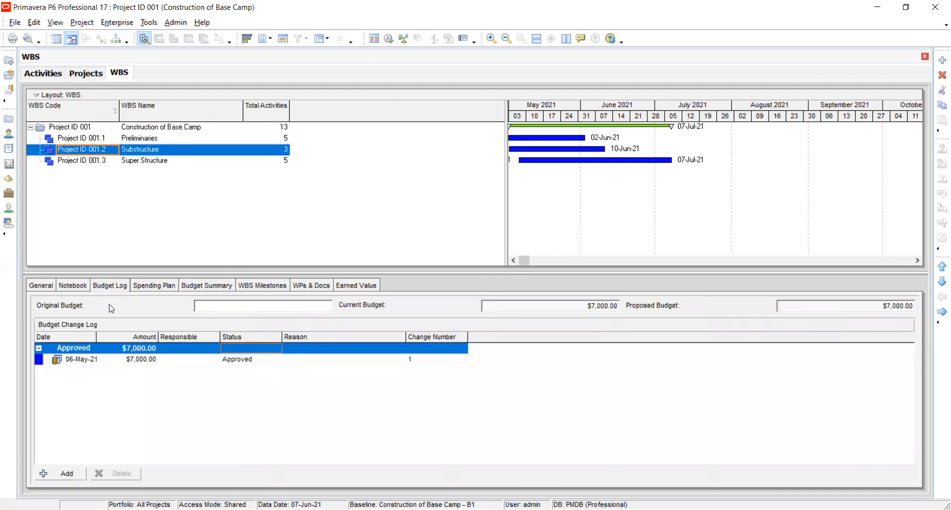
click(122, 162)
click(139, 359)
click(140, 362)
text(5000)
key(Return)
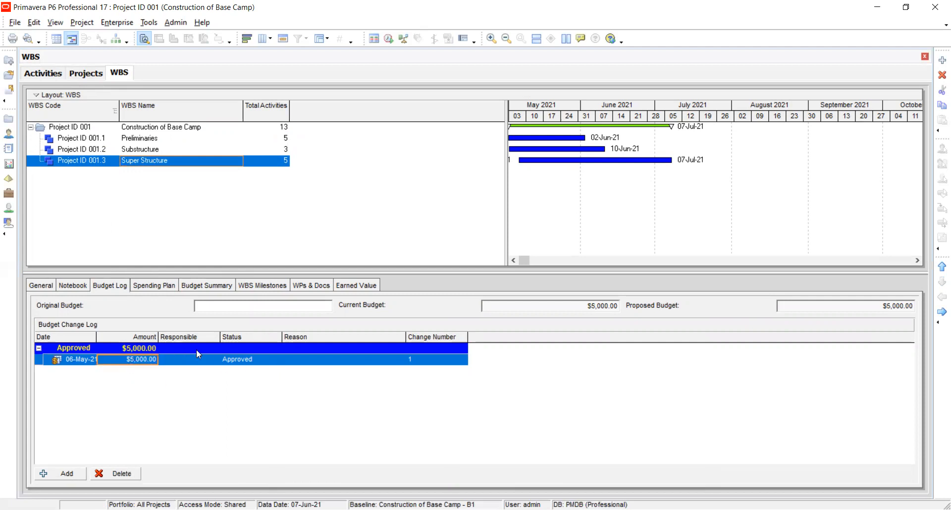
Check the project's budget summary and the budget logs of Preliminaries and Substructure, and open the project's activities
click(169, 126)
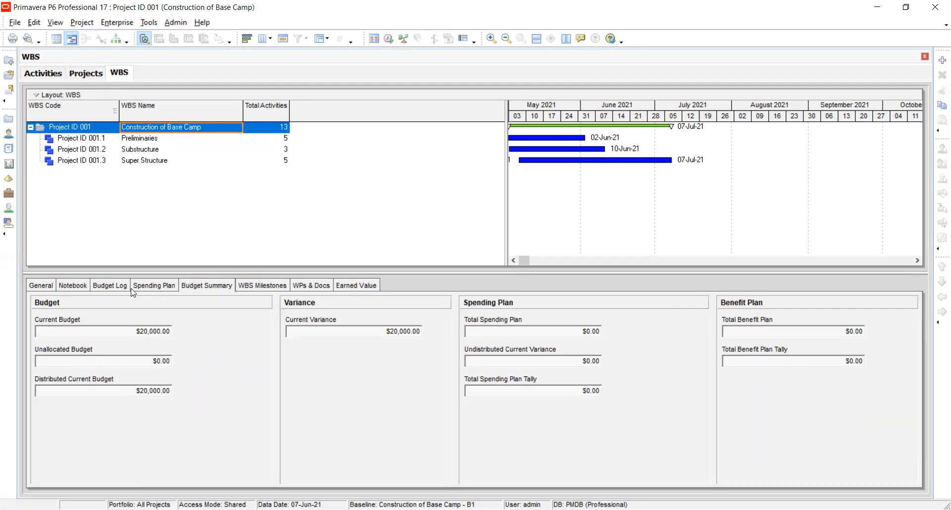
click(115, 287)
click(82, 287)
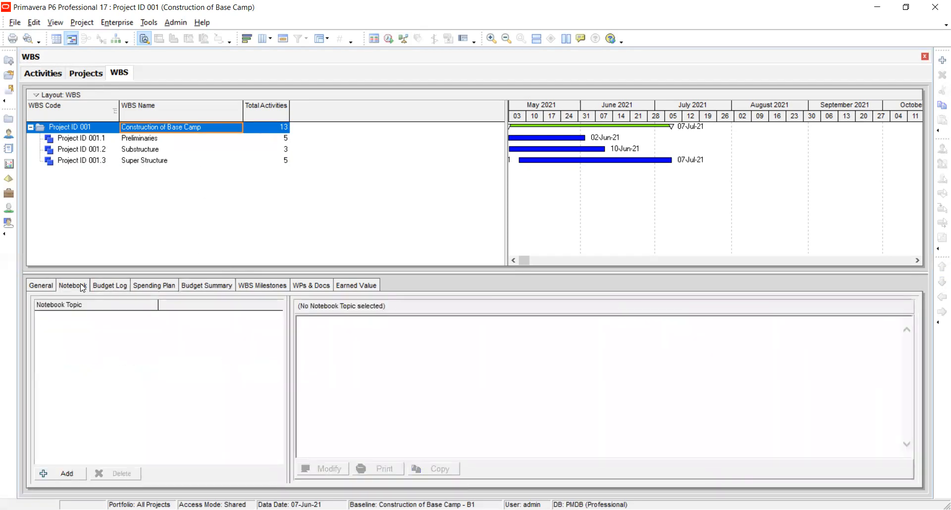
click(106, 139)
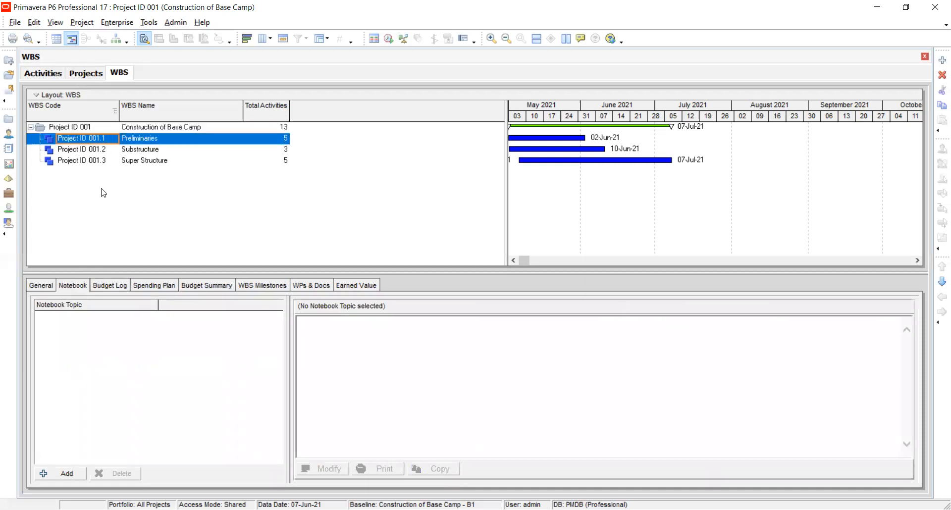
click(109, 286)
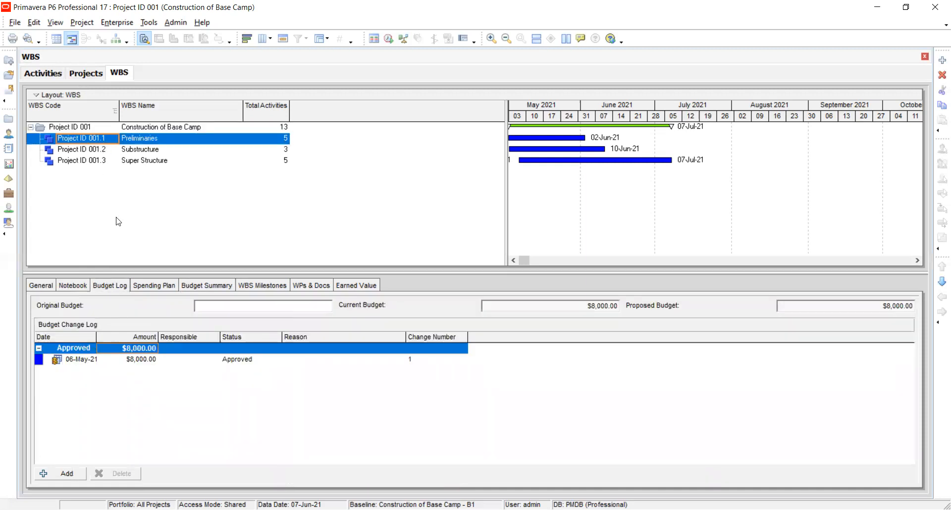
click(129, 150)
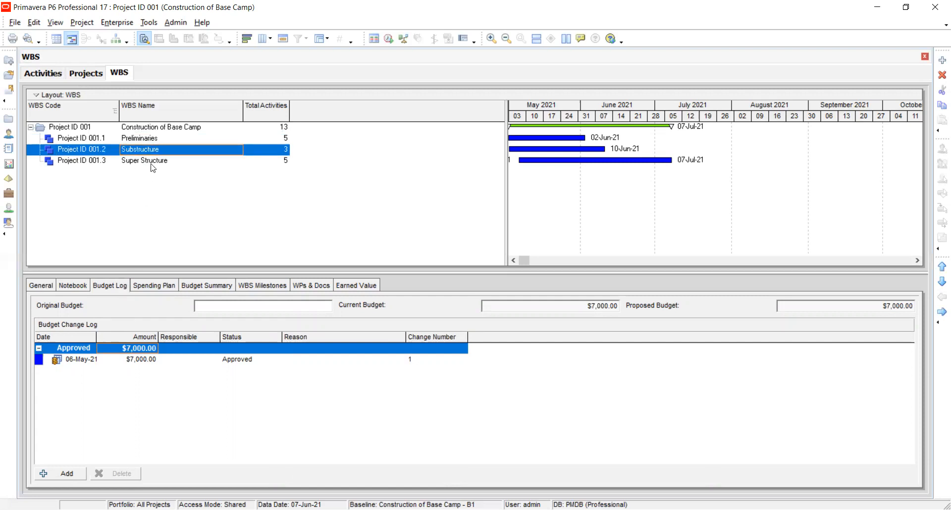
click(52, 73)
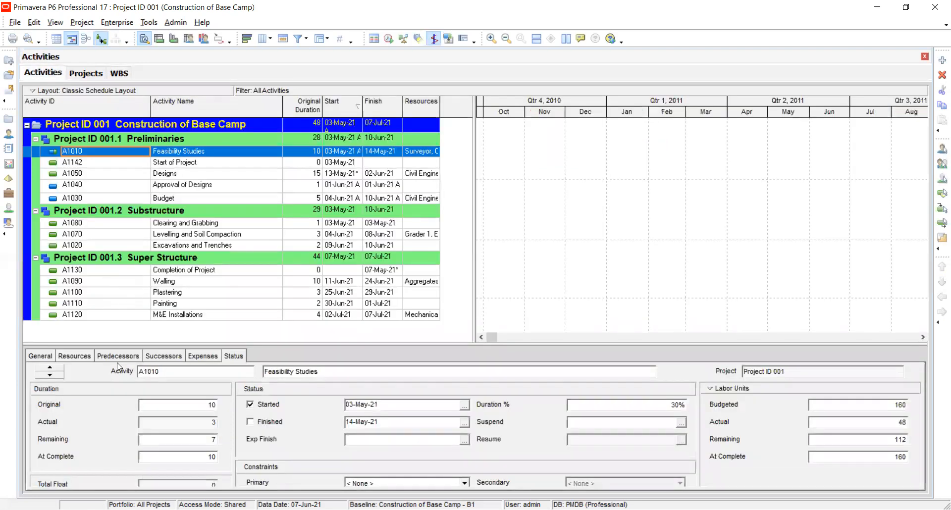
Check which detail tabs are available and displayed for activities, leaving the selection as it is
right_click(320, 369)
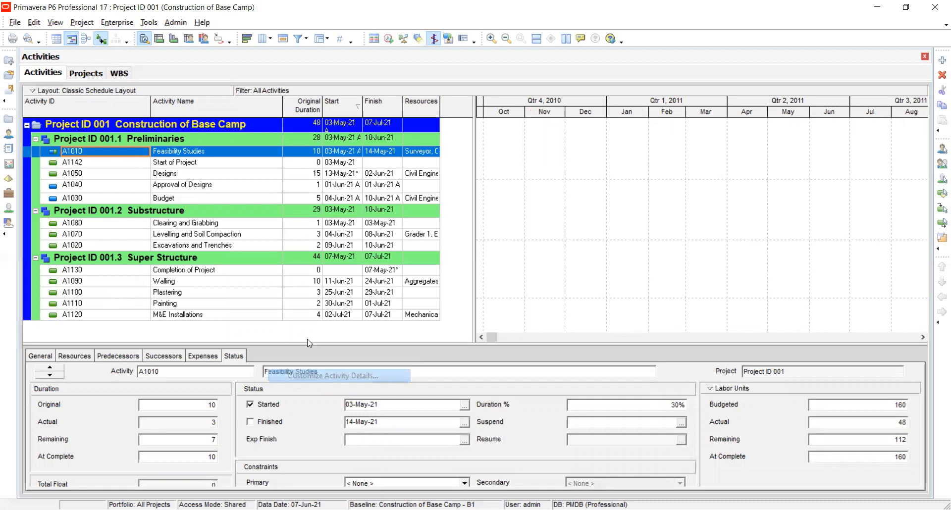
click(347, 375)
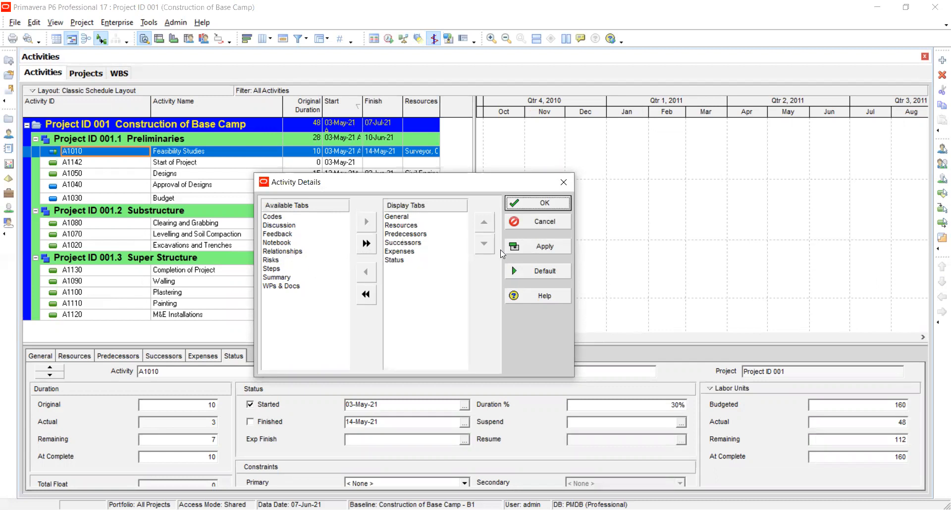
click(550, 226)
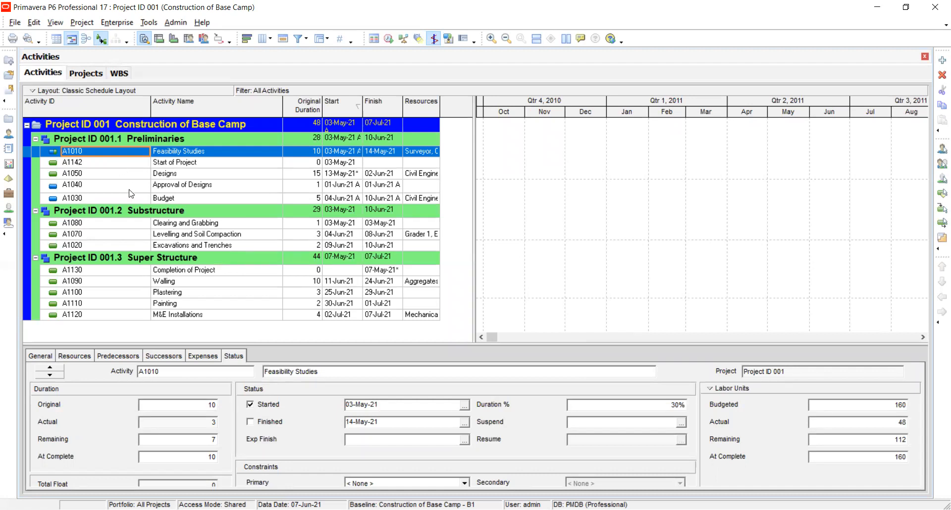
Review the budget log and the spending plan of the Preliminaries WBS element
click(119, 75)
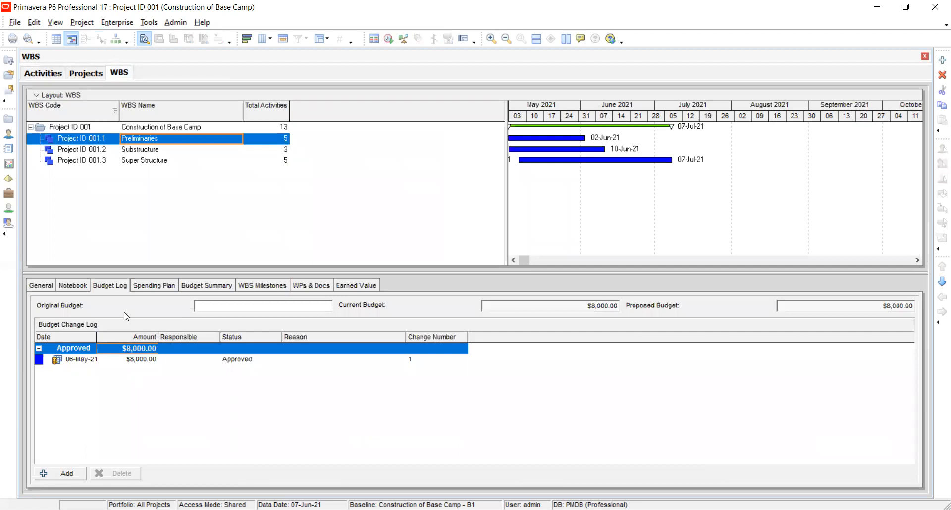
click(113, 286)
click(151, 286)
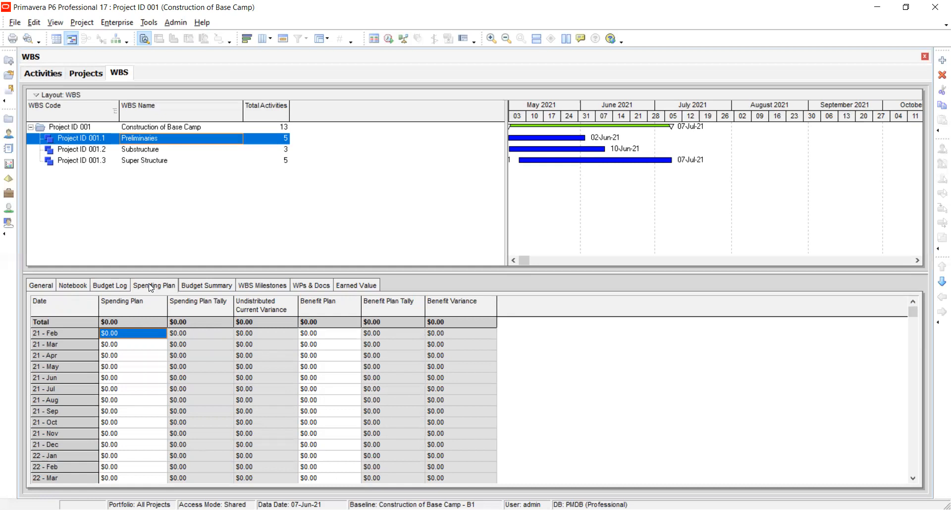
click(122, 287)
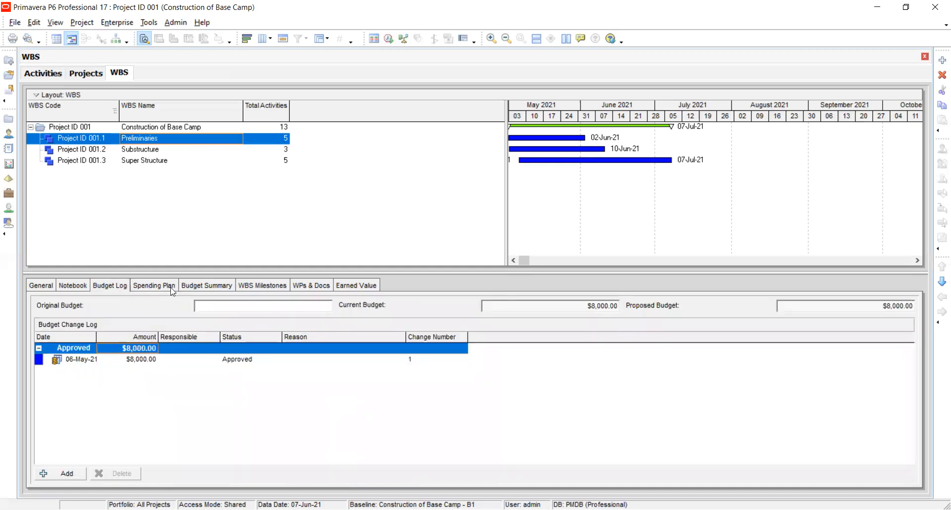
Set the Preliminaries spending plan to $1,000 for February 2021 and $700 for March 2021
click(153, 289)
click(121, 333)
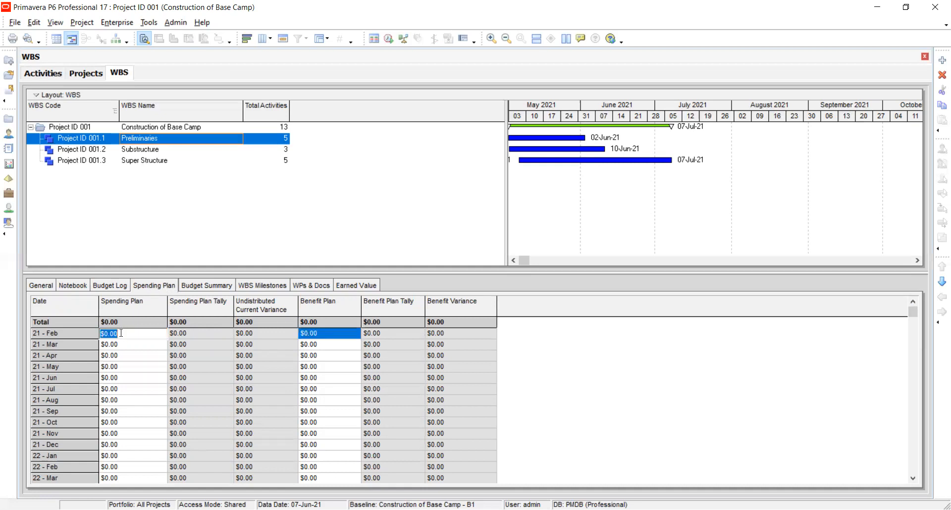
text(1000)
click(113, 346)
text(7000)
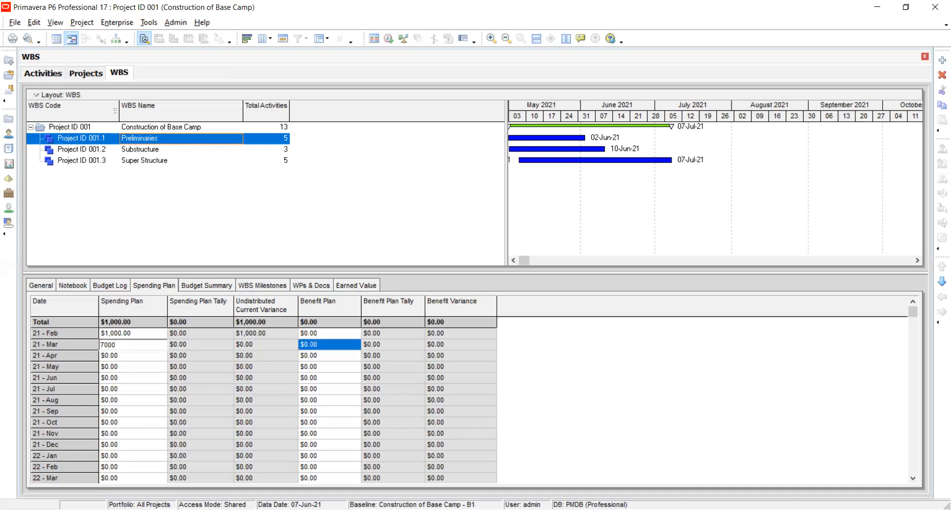
key(BackSpace)
Set the Preliminaries spending plan to $1,000 for April 2021 and $300 for May 2021
click(111, 359)
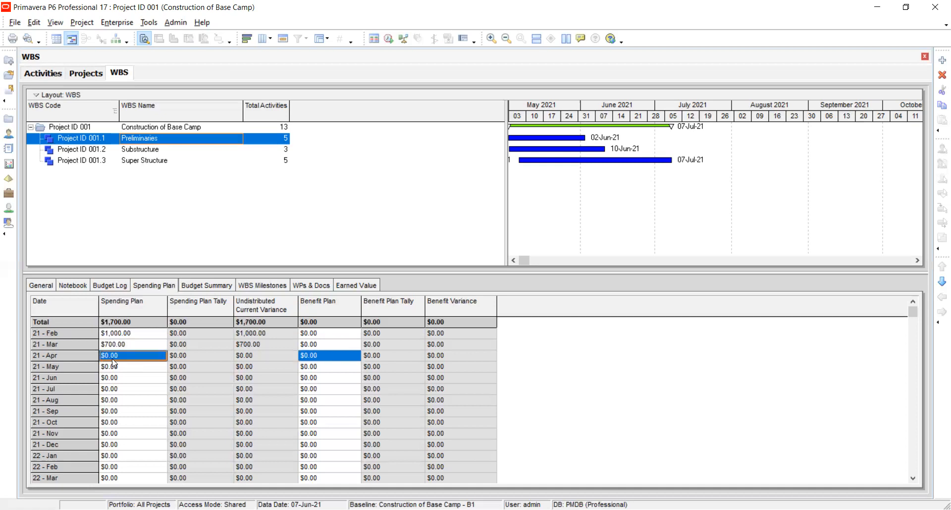
text(1000)
click(116, 367)
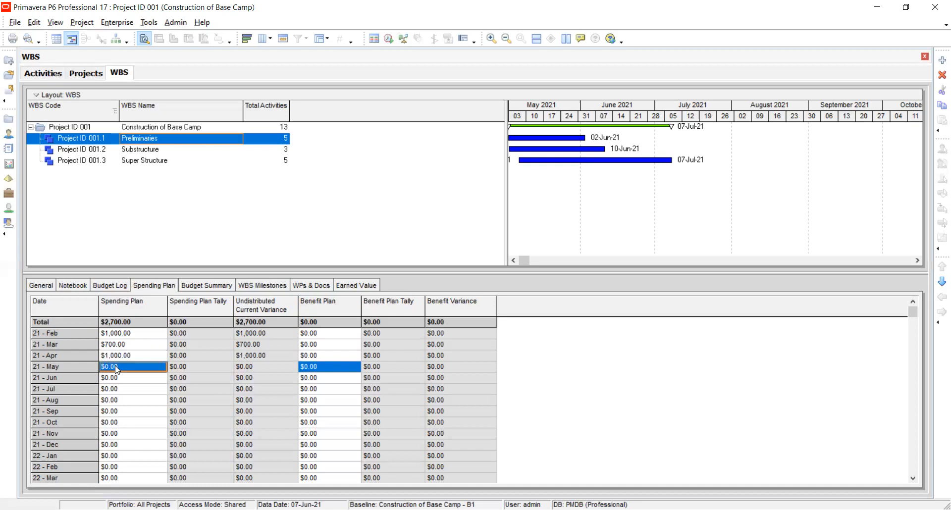
text(300)
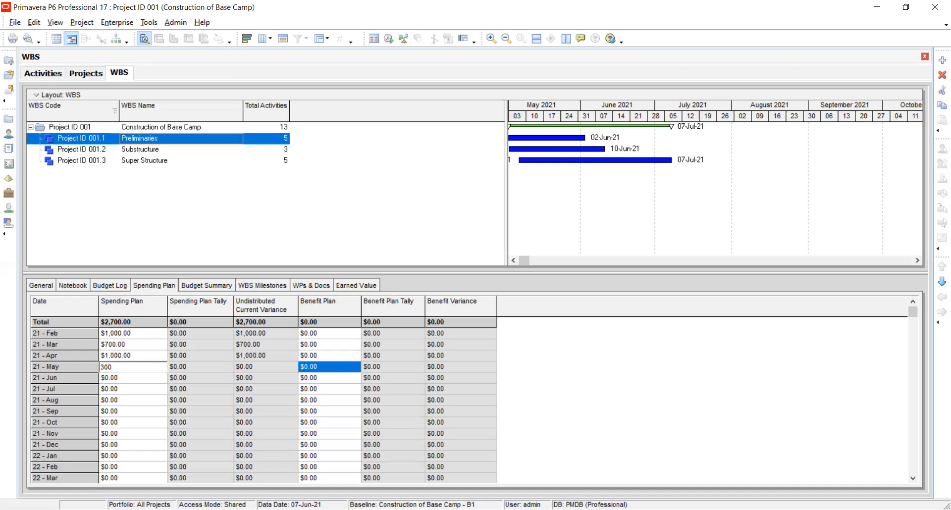
Set the Preliminaries spending plan to $500 for June 2021 and $200 for July 2021
click(116, 378)
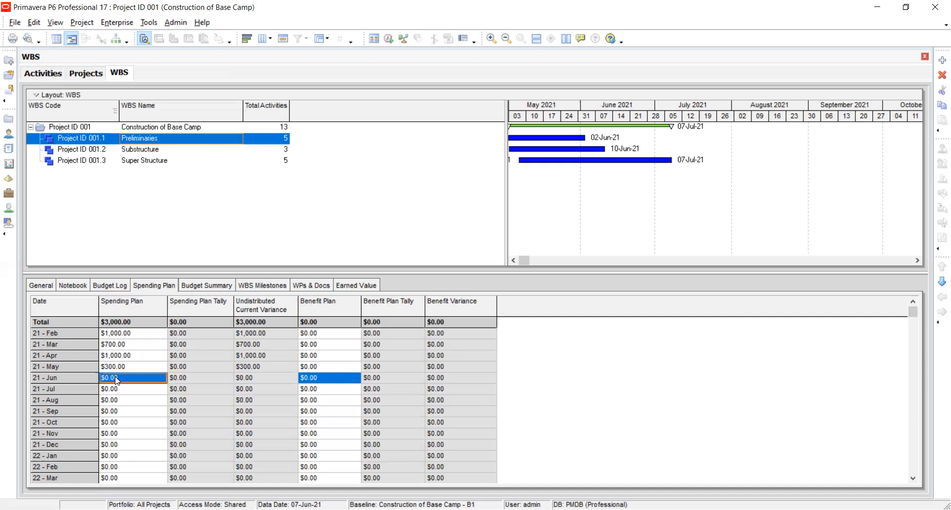
click(116, 378)
text(5)
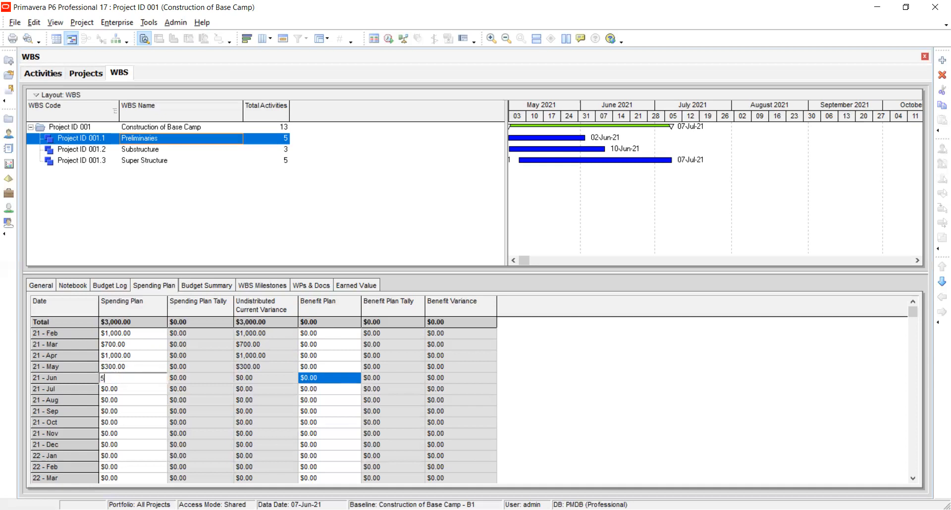
text(00)
click(117, 390)
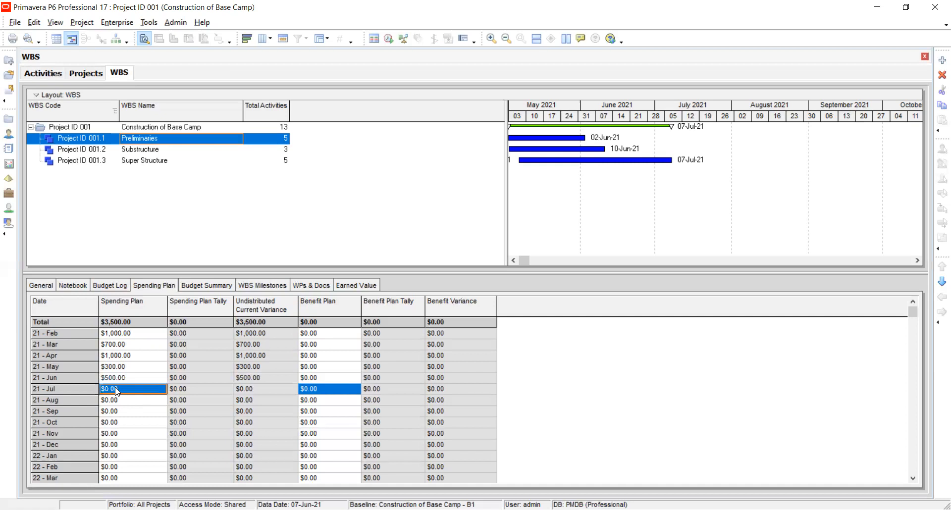
text(200)
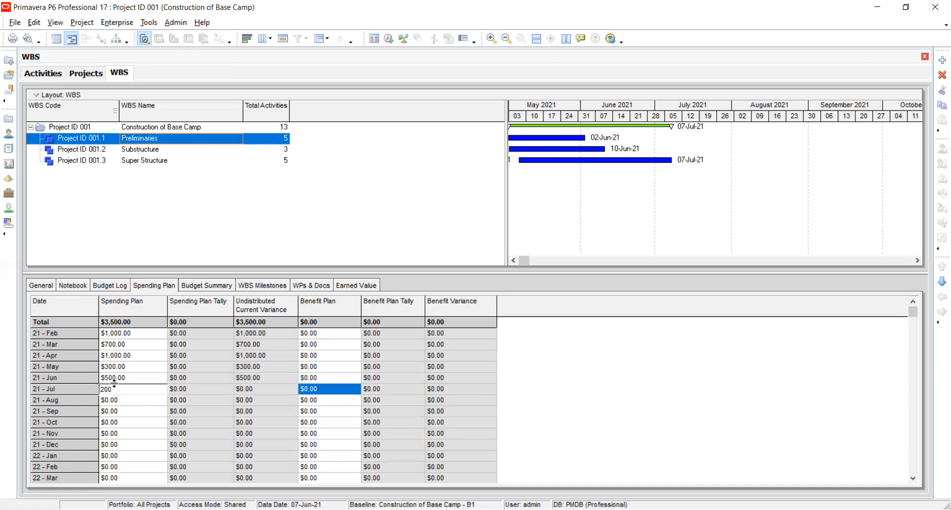
key(Return)
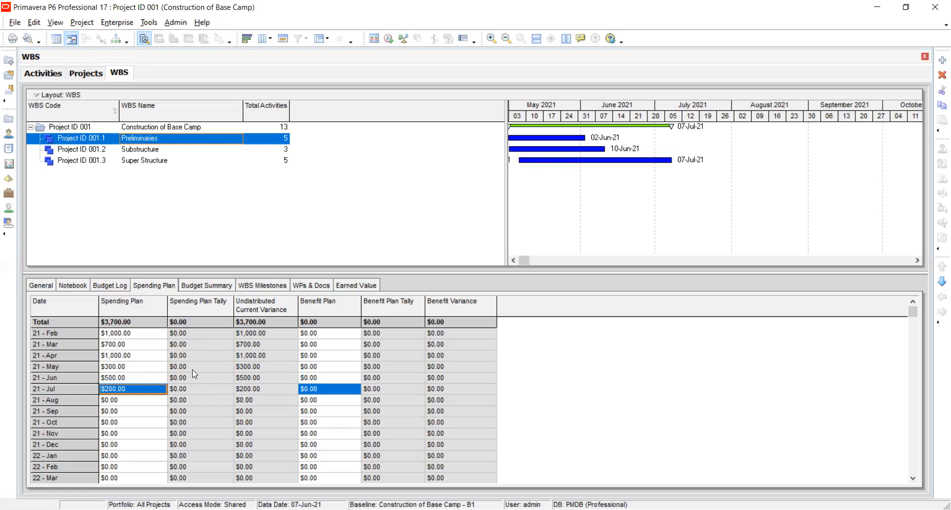
Review the total spending plan and the current variance in the budget summary of Preliminaries
click(221, 289)
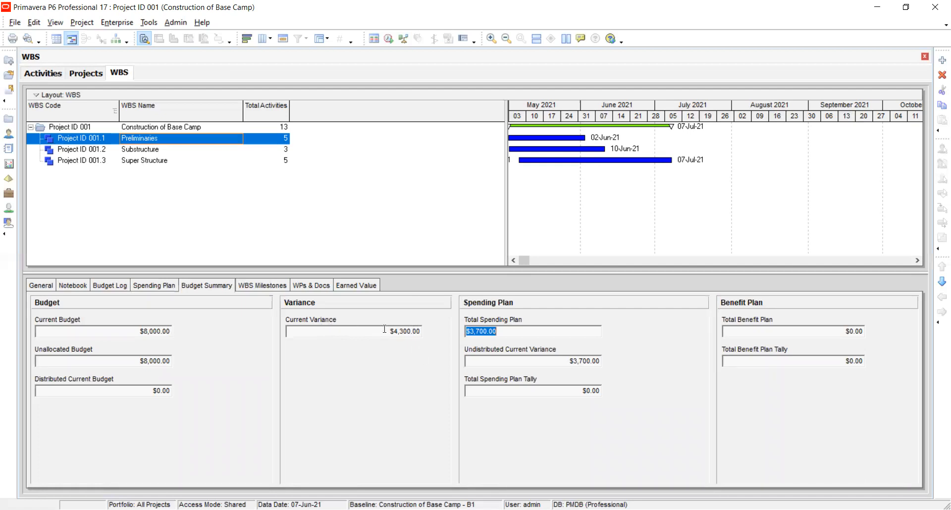
drag(504, 333, 422, 328)
Set the Preliminaries spending plan for August 2021 to $6,000
click(157, 287)
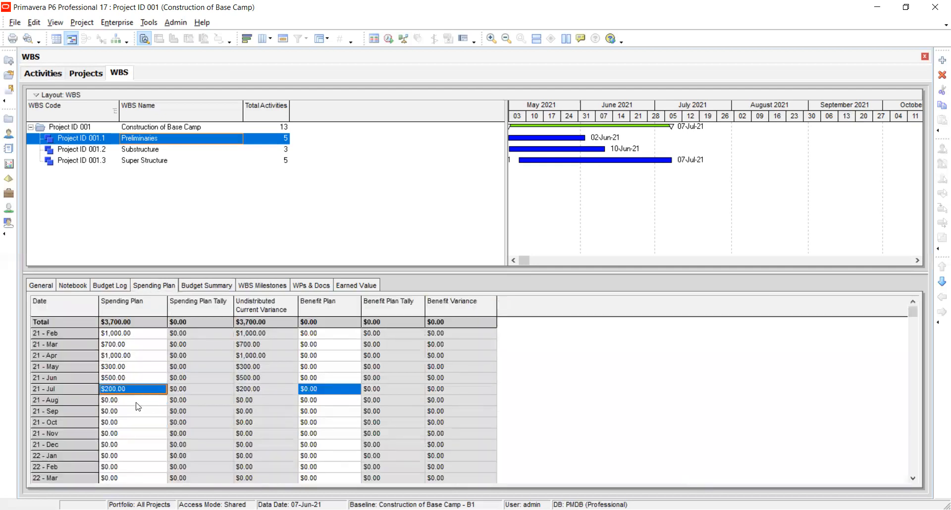
click(133, 402)
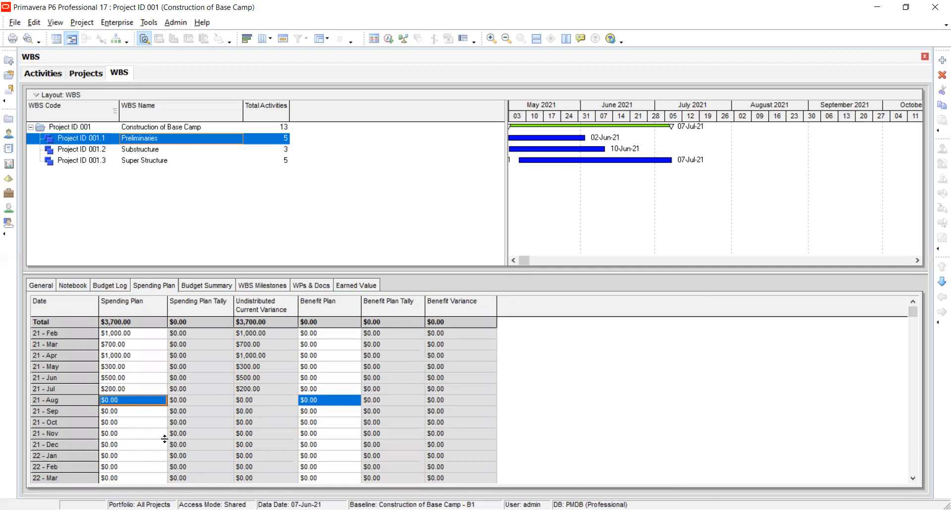
click(142, 400)
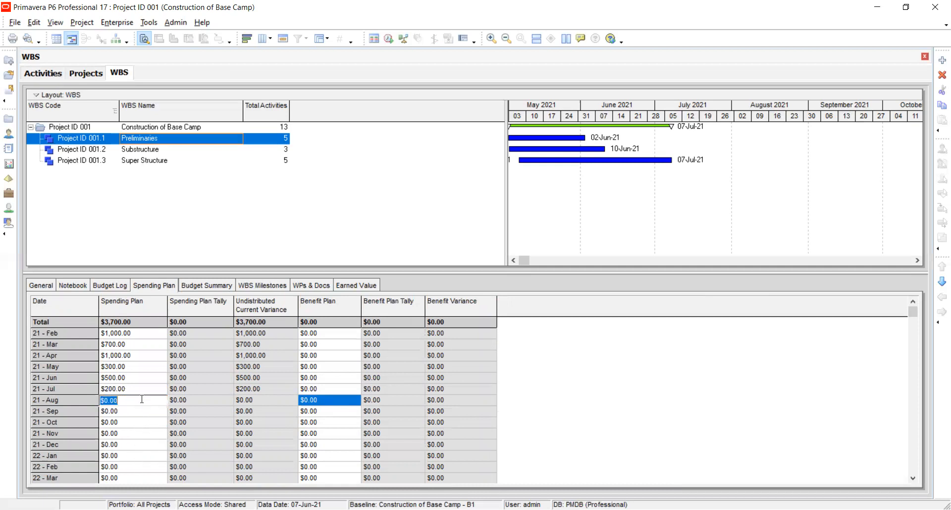
text(10)
key(BackSpace)
key(BackSpace)
text(6000)
key(Return)
Check the current variance in the Preliminaries budget summary and look over the budget logs of Preliminaries and Substructure
click(200, 287)
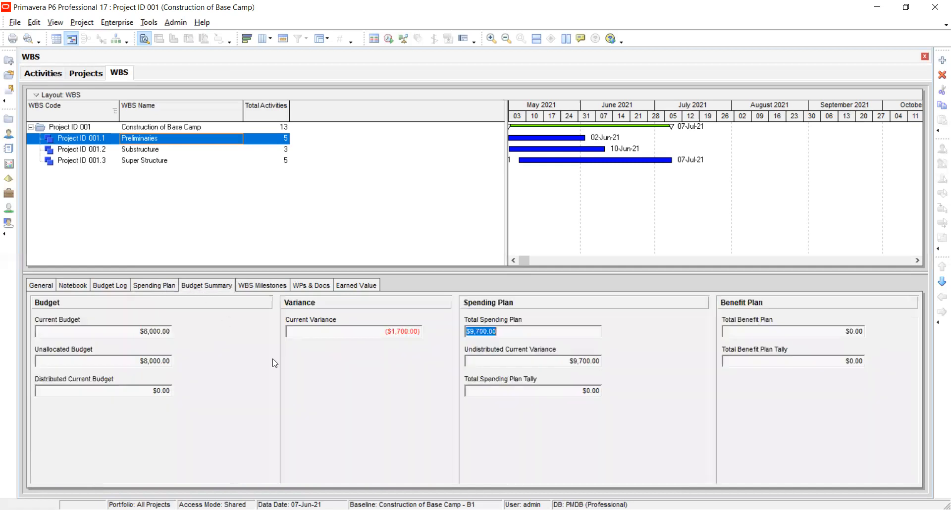
click(386, 332)
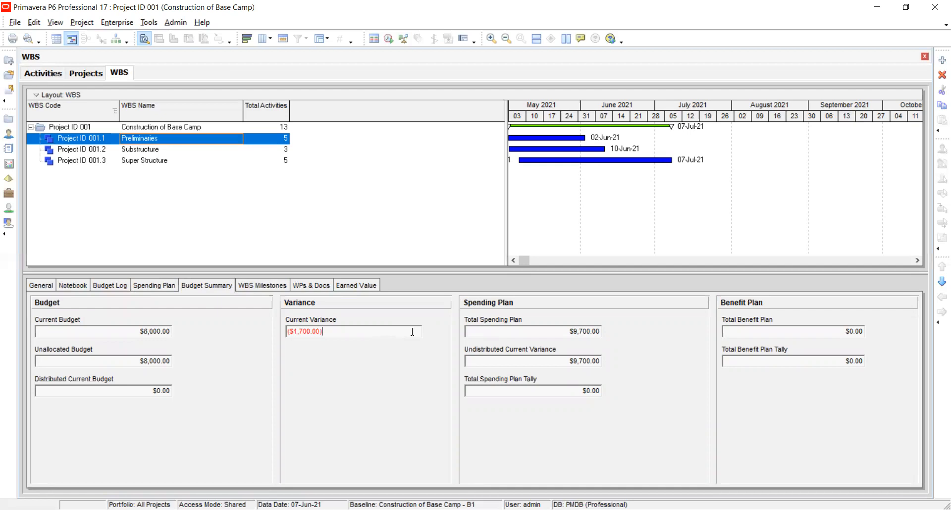
click(159, 286)
click(110, 286)
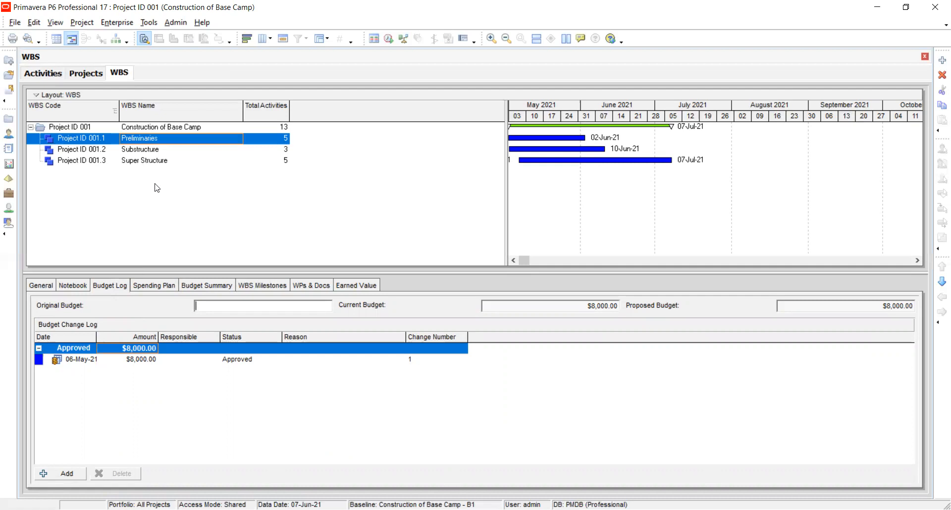
click(158, 149)
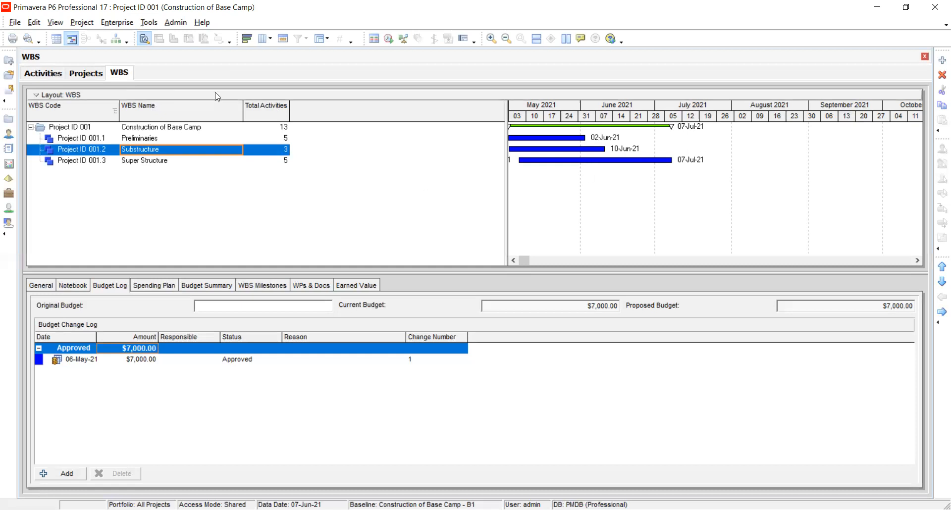
Examine the enterprise list of funding sources, including cost centers, external funding and government funding, and close it
click(117, 23)
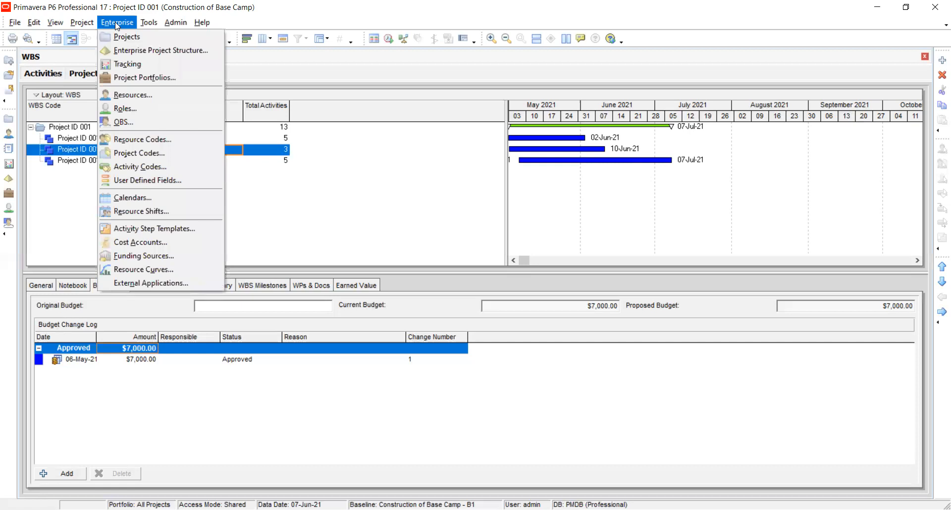
click(123, 257)
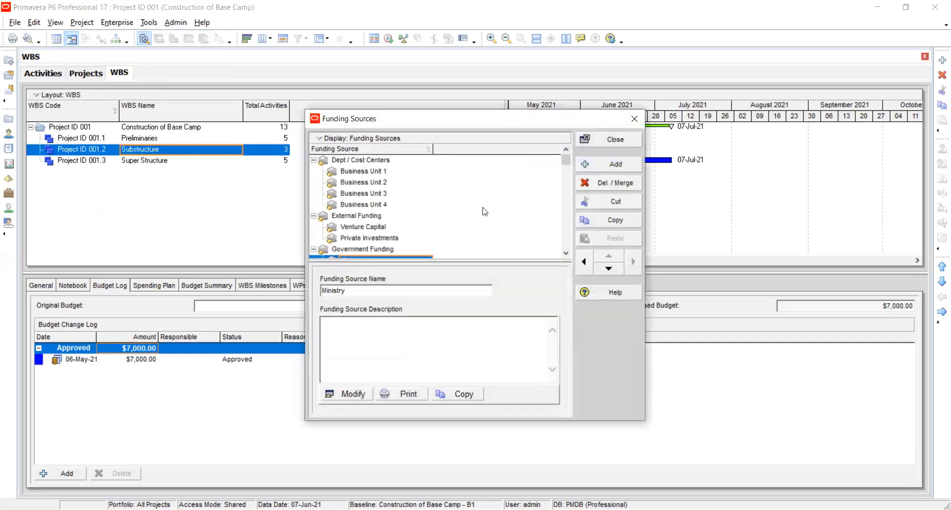
scroll(485, 212, down, 1)
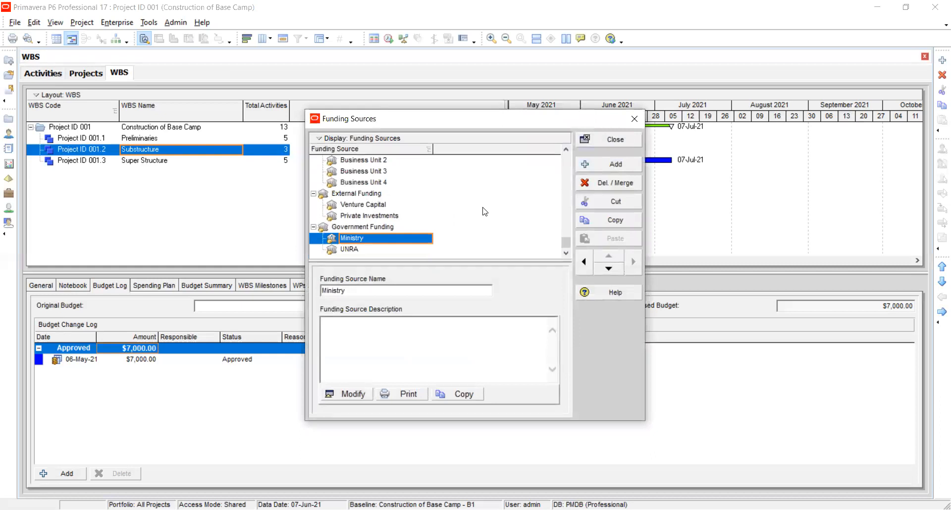
scroll(484, 211, up, 1)
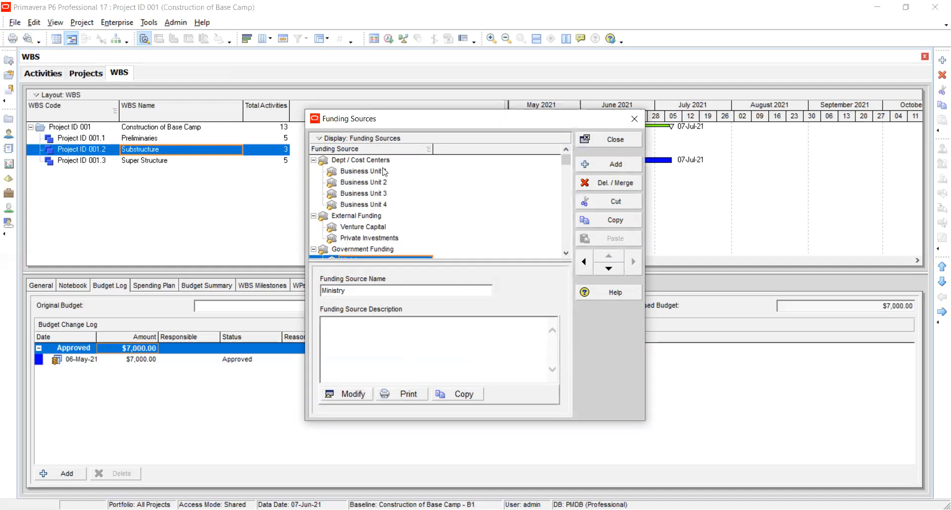
click(616, 140)
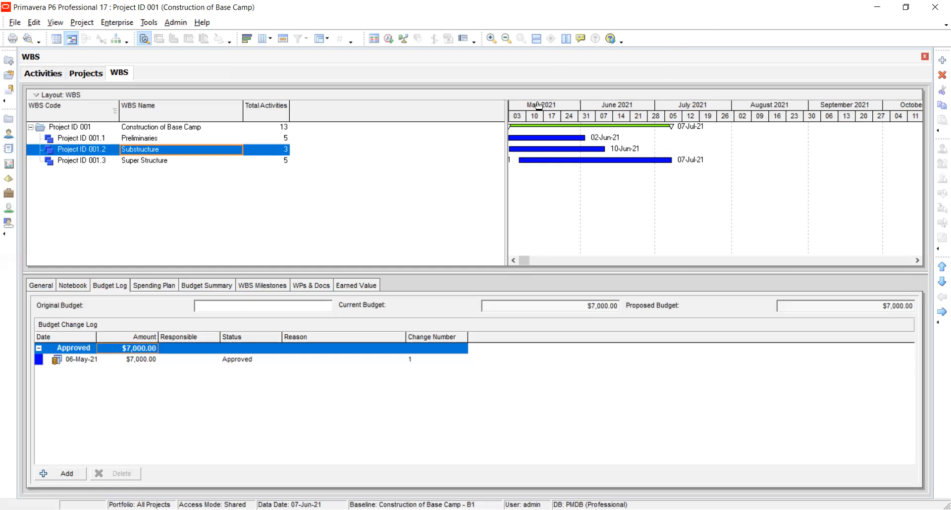
click(131, 28)
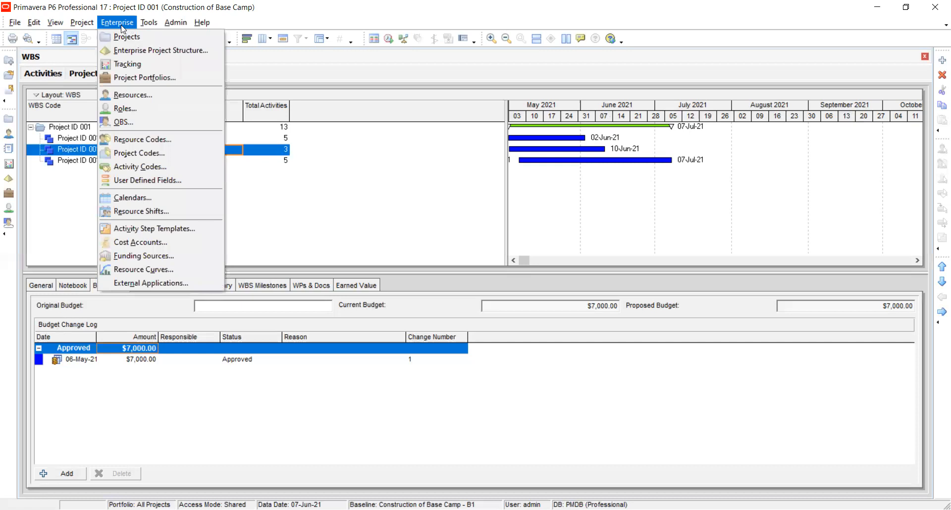
click(152, 262)
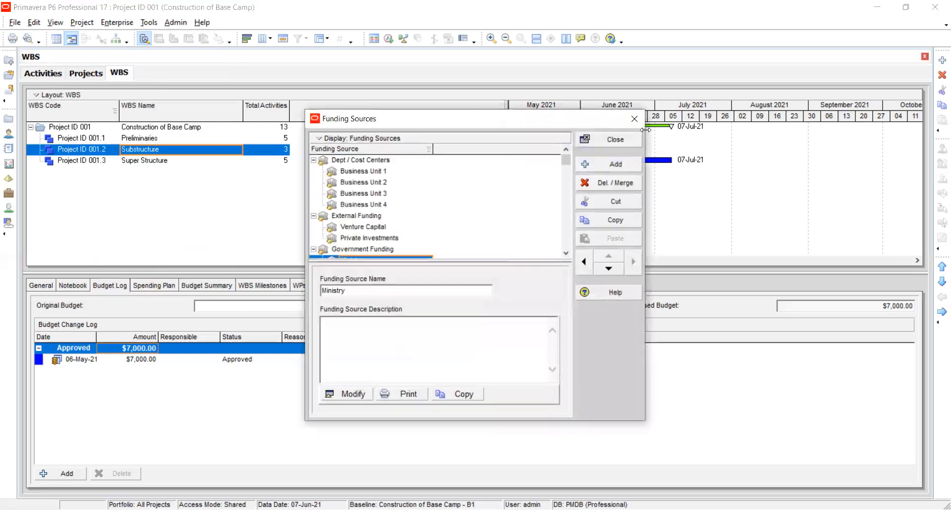
click(634, 119)
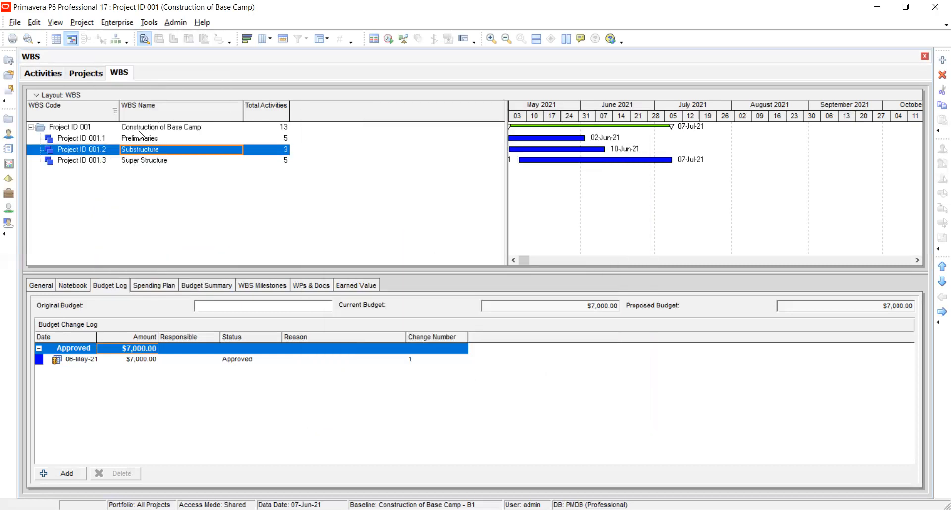
Show the budget log of the Construction of Base Camp project and check which WBS detail tabs are displayed
click(140, 130)
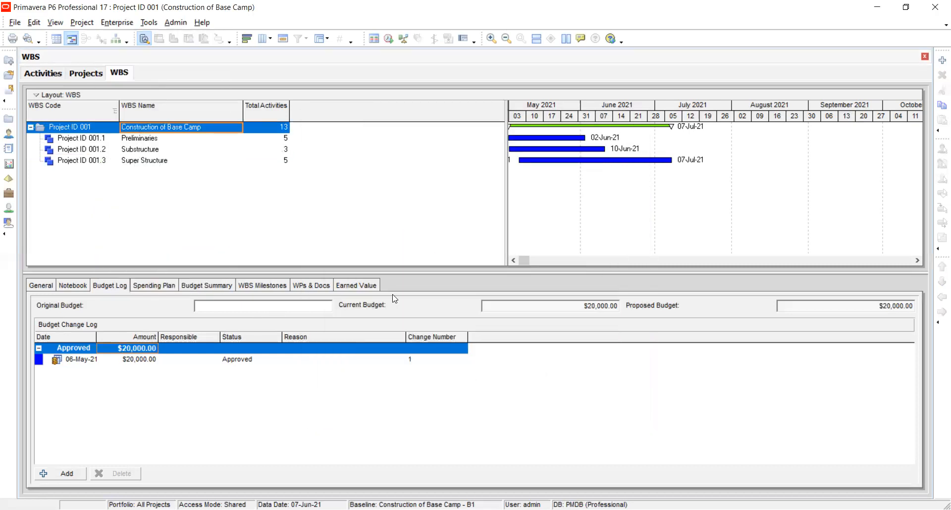
right_click(404, 288)
click(425, 310)
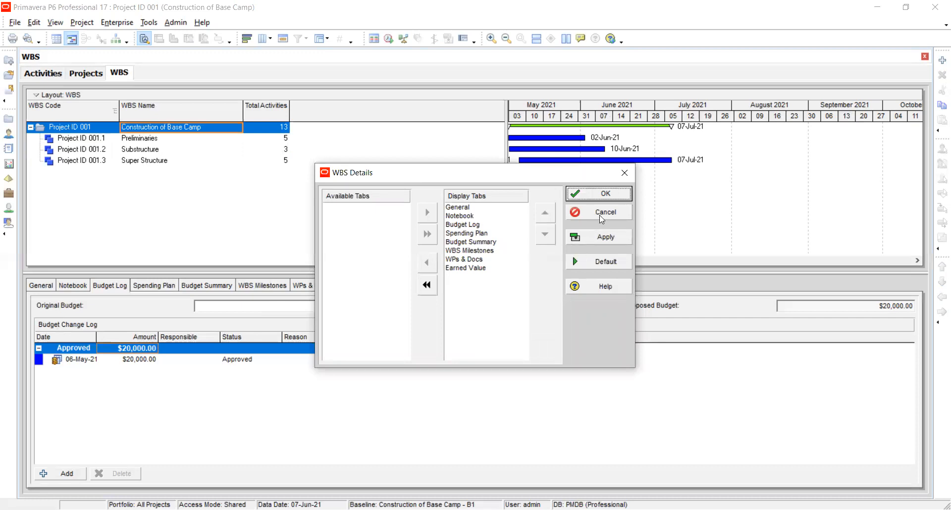
click(624, 171)
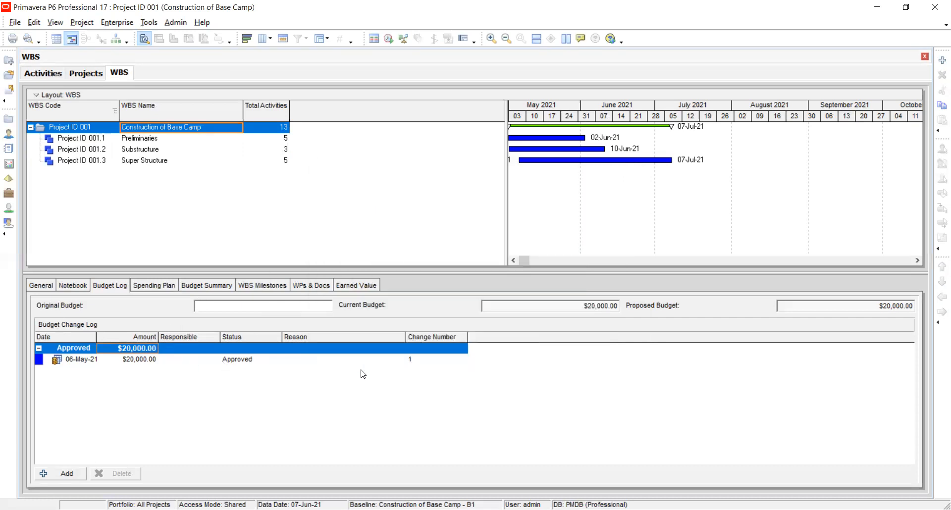
Delete the Ministry funding source under Government Funding from the enterprise funding sources without choosing a replacement
click(112, 358)
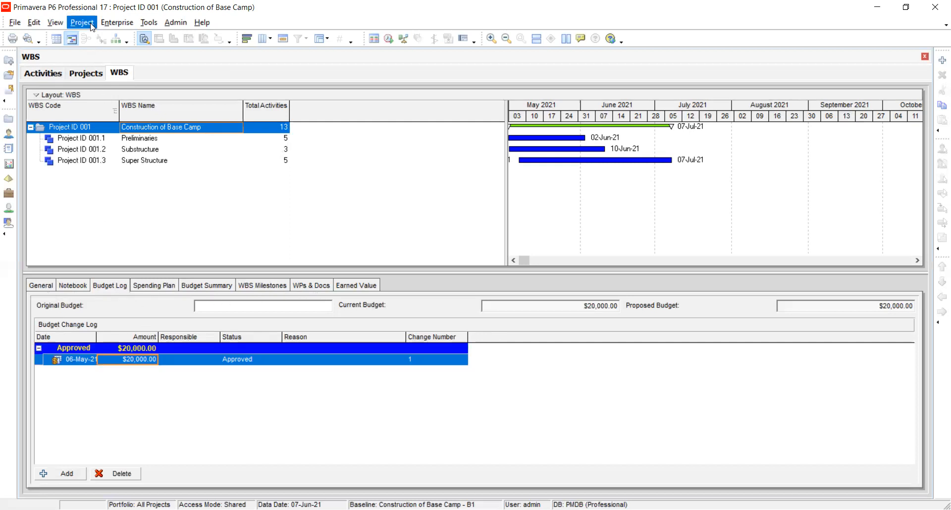
click(121, 22)
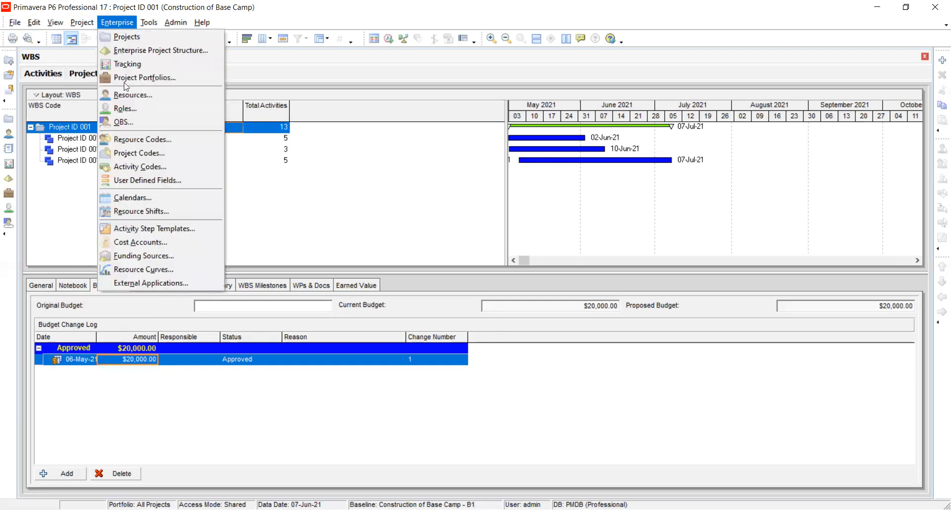
click(137, 258)
scroll(479, 194, down, 1)
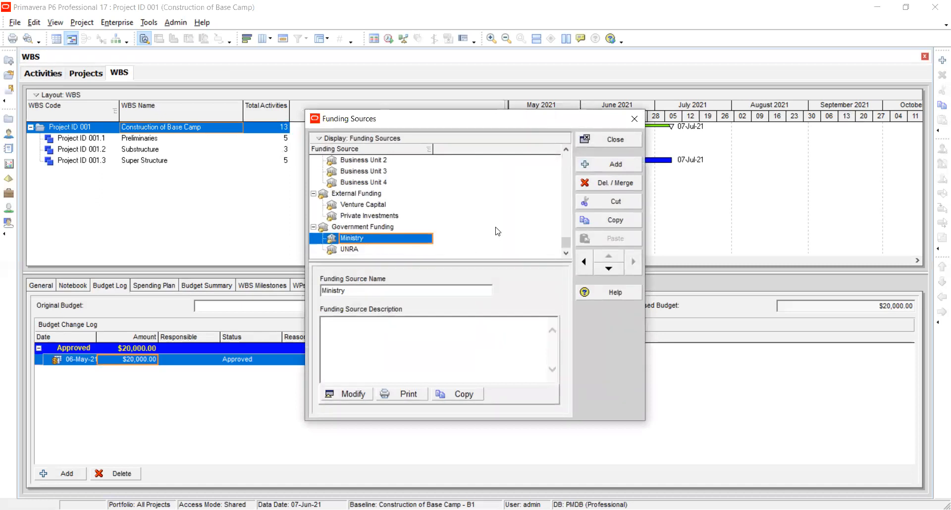
click(600, 182)
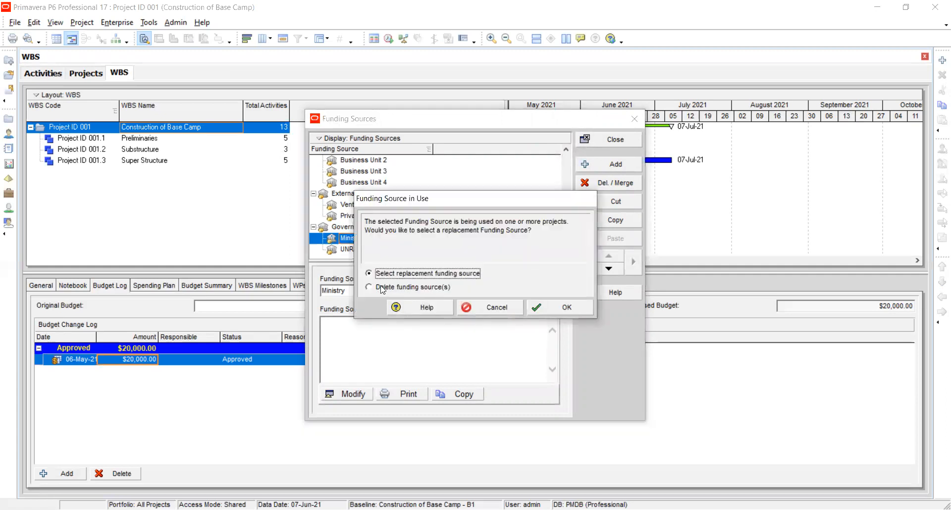
click(381, 287)
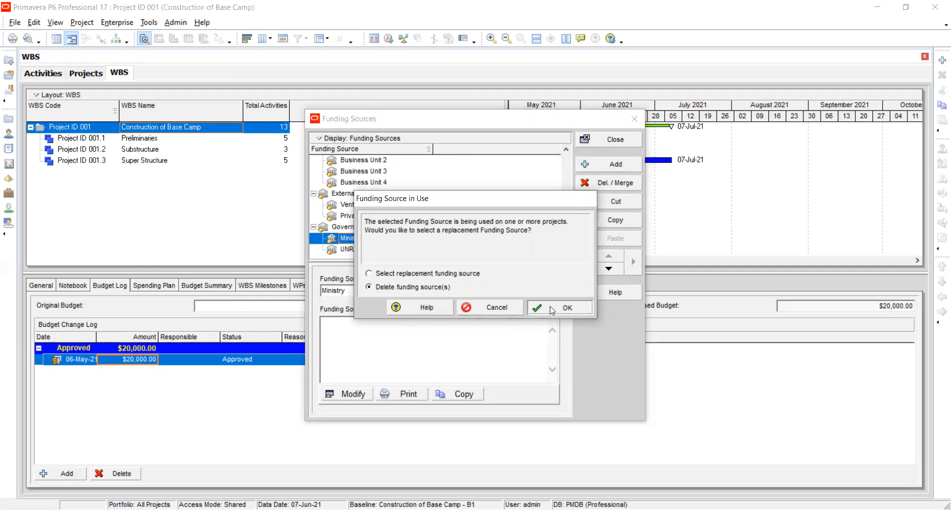
click(562, 307)
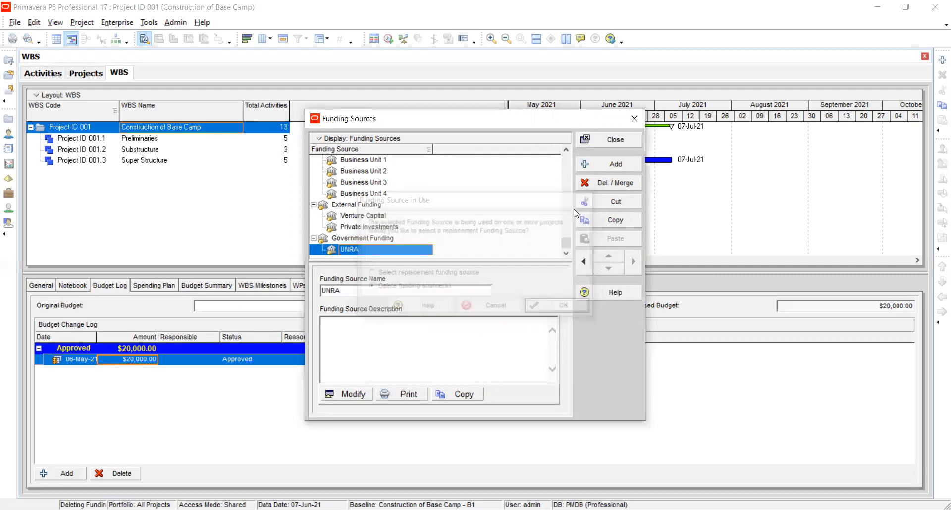
Delete the UNRA funding source and its parent Government Funding
click(602, 186)
click(452, 281)
click(593, 186)
click(451, 280)
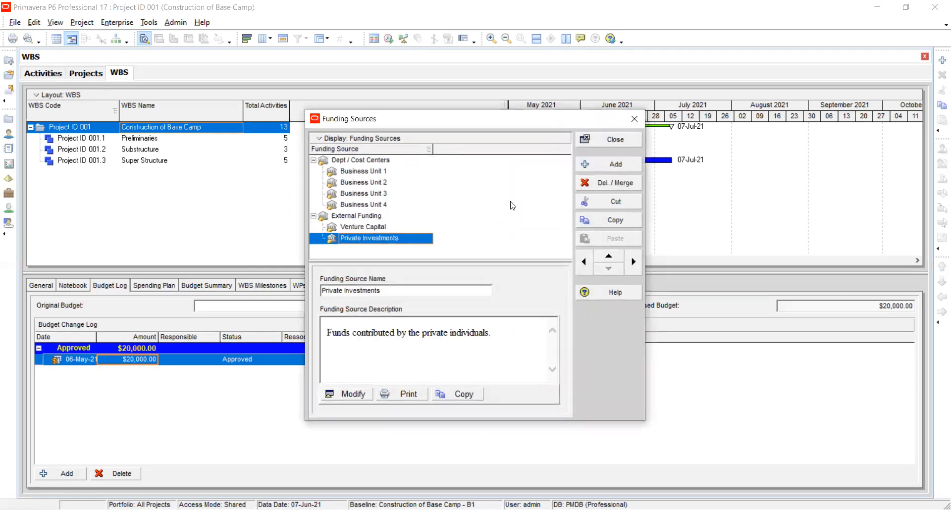
Add a funding source named Government of South Sudan and move it to the highest hierarchy level
click(601, 167)
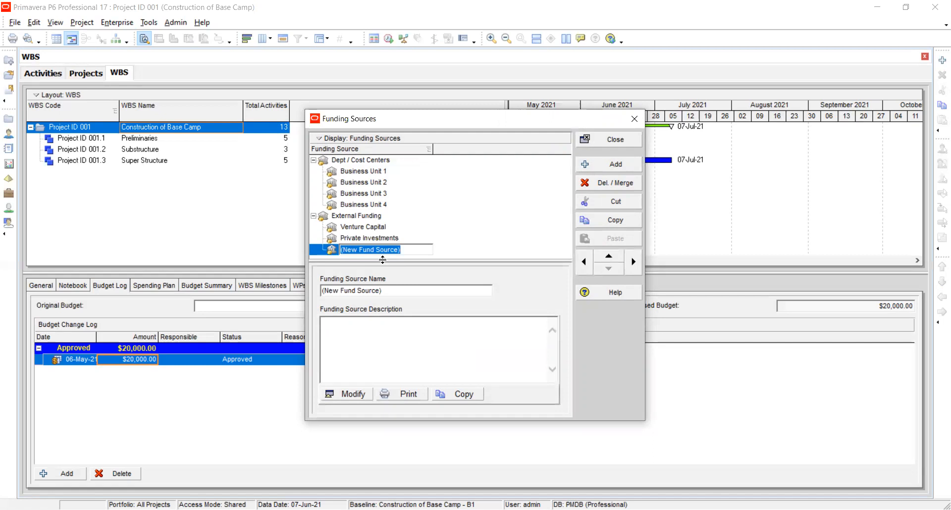
text(m)
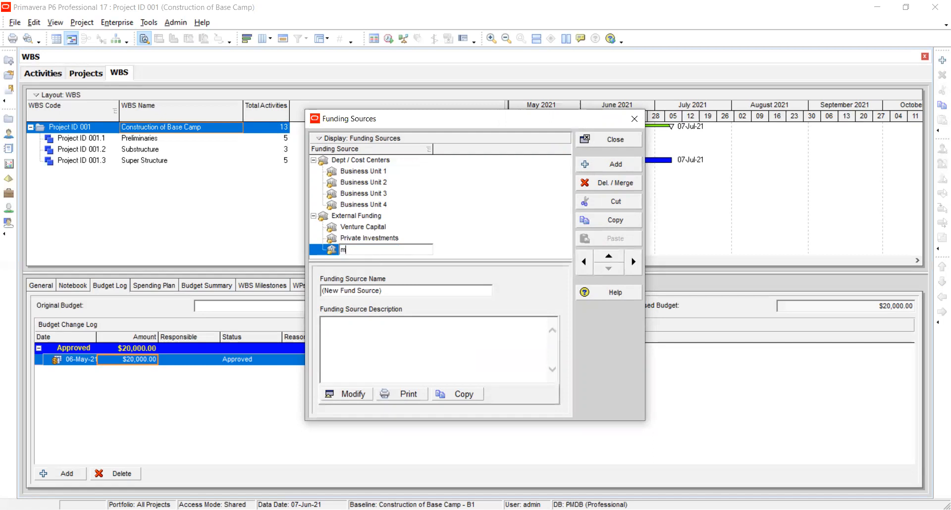
text(k iNVES)
key(BackSpace)
key(BackSpace)
key(BackSpace)
key(BackSpace)
key(BackSpace)
key(BackSpace)
key(BackSpace)
key(BackSpace)
text(Government of South Sudan)
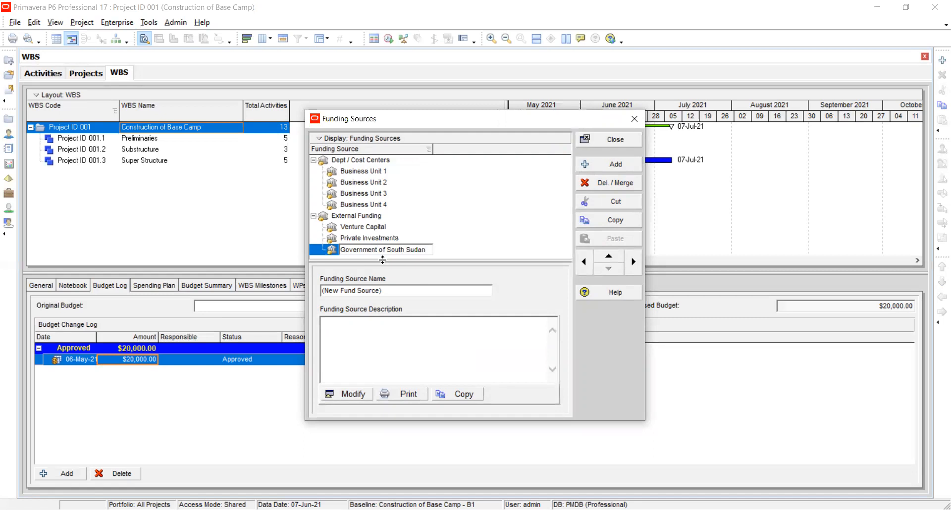
click(379, 255)
click(585, 263)
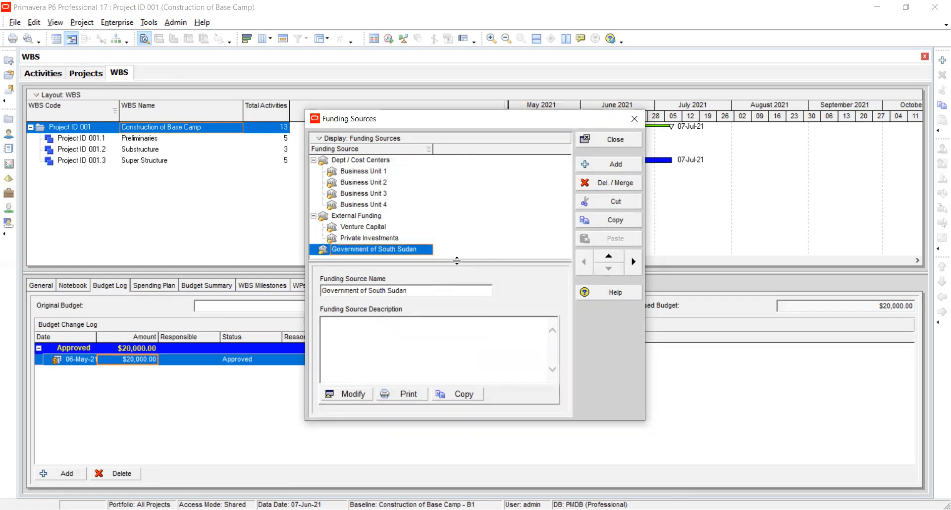
Add a funding source named Ministry and make it a child of Government of South Sudan
click(605, 164)
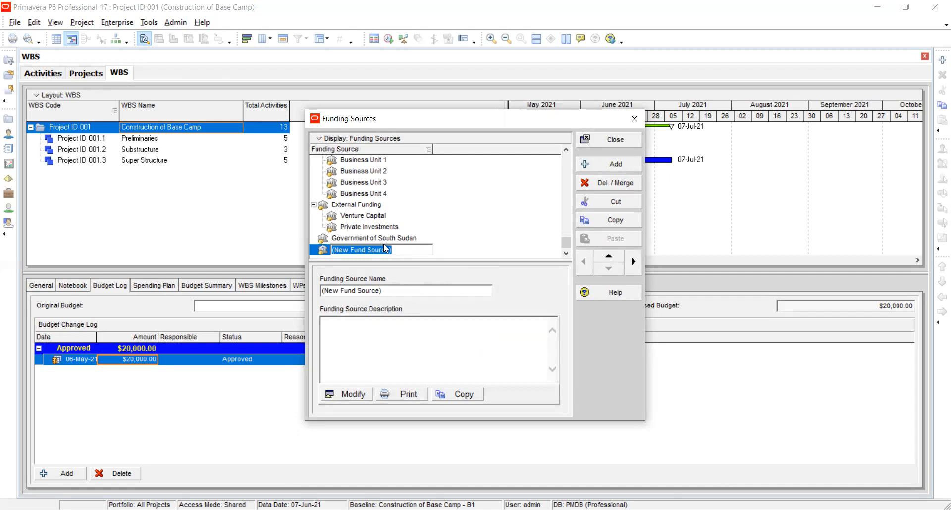
text(Ministry)
key(Return)
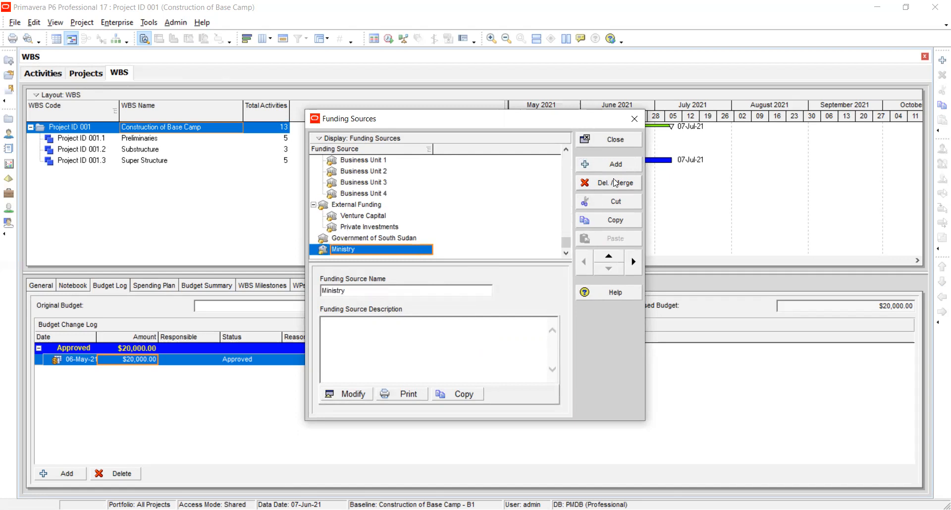
click(633, 261)
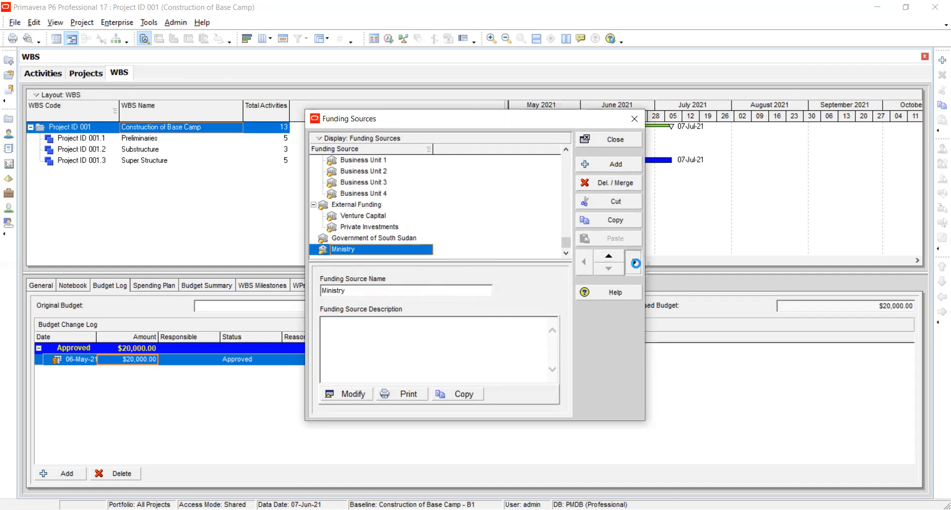
Add a funding source named Revenue Authority and make it a child of Government of South Sudan
click(391, 238)
click(614, 164)
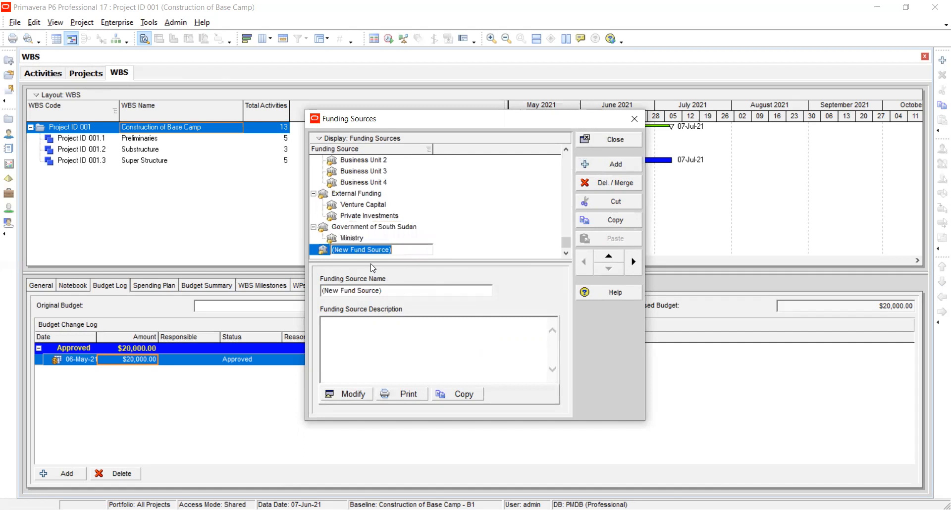
text(Revenue )
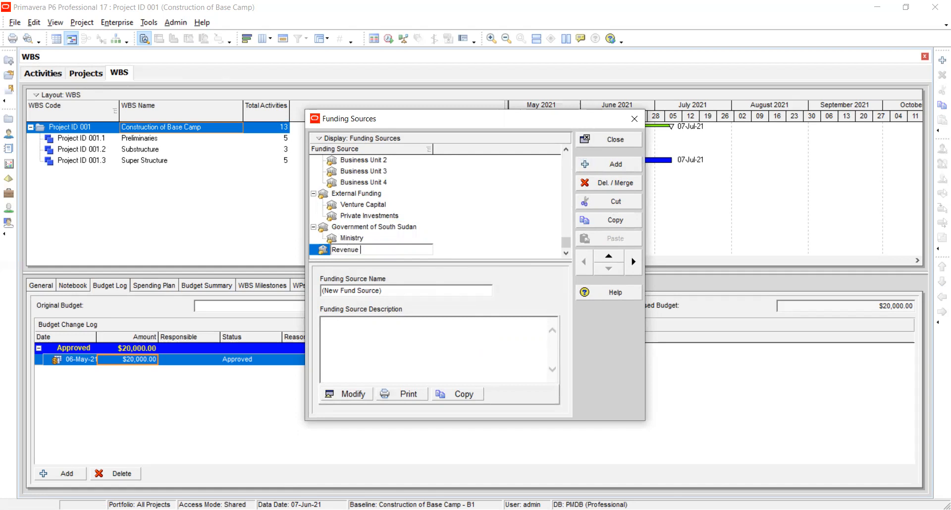
text(Authority)
key(Return)
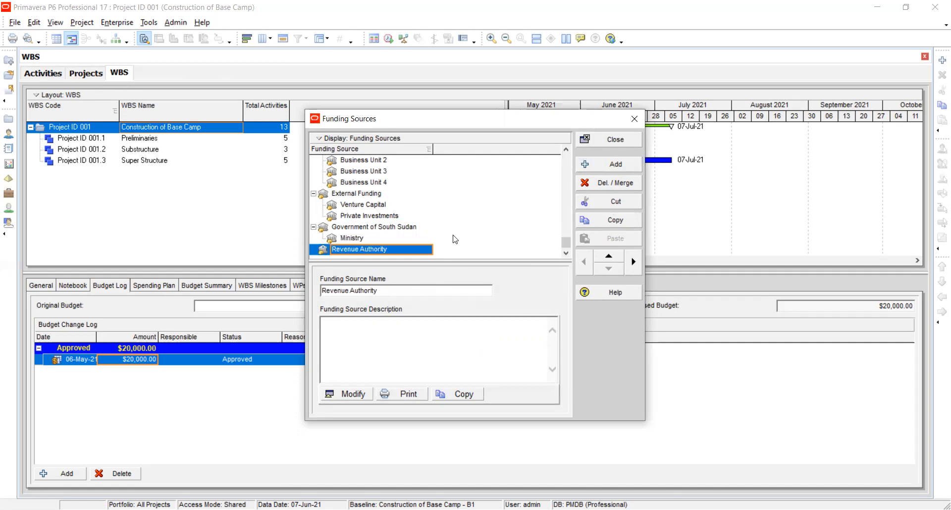
click(632, 262)
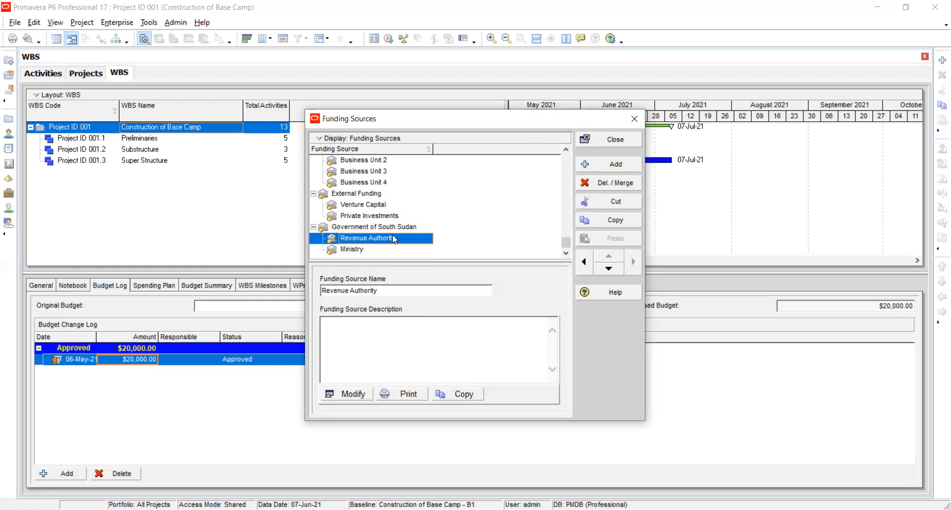
Enter "Ministry funds our Projects" as the description of the Ministry funding source
click(375, 250)
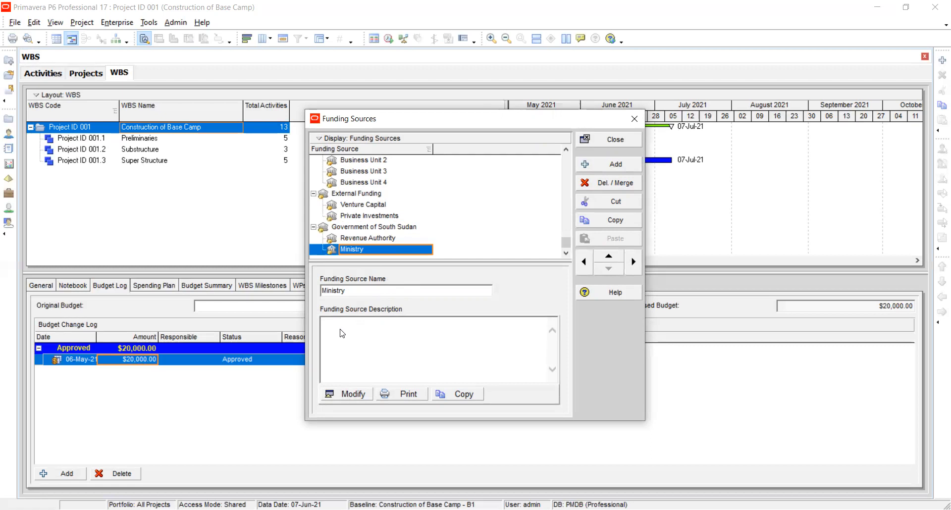
click(348, 394)
click(170, 155)
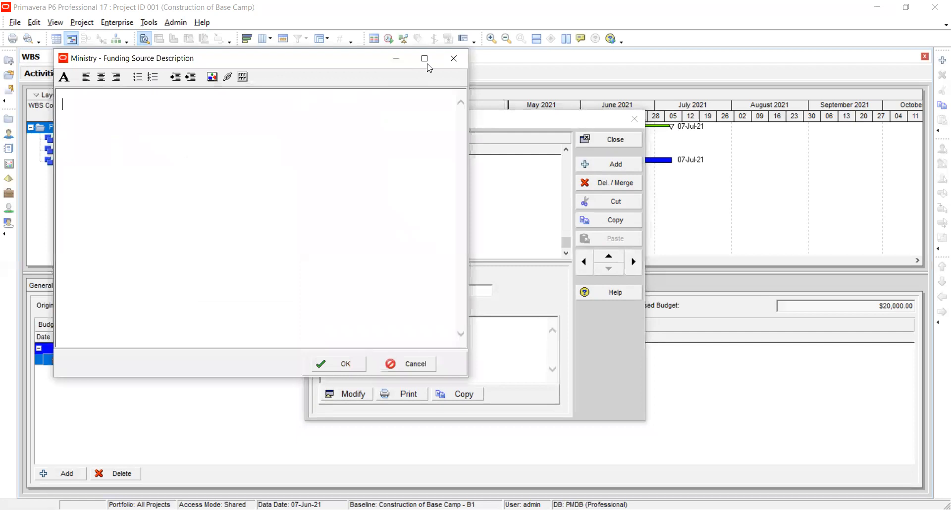
click(448, 65)
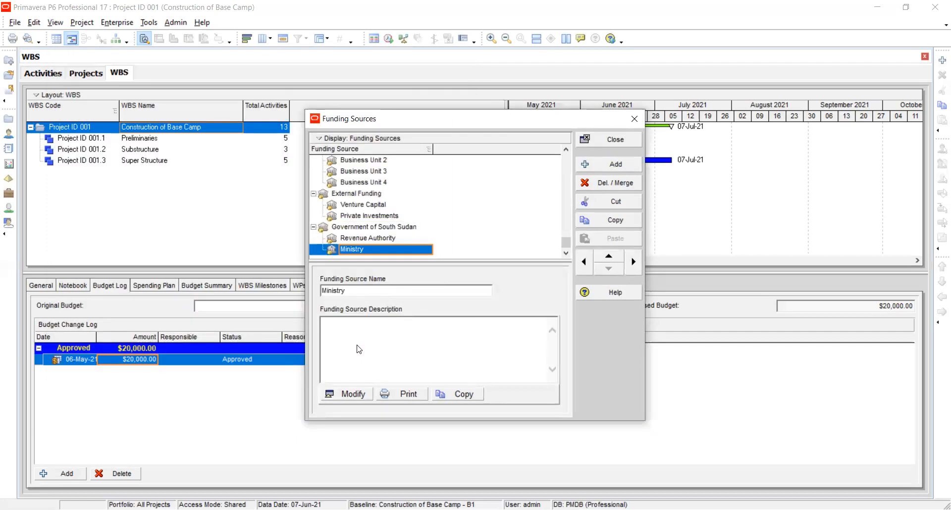
click(345, 396)
text(Th)
text(s)
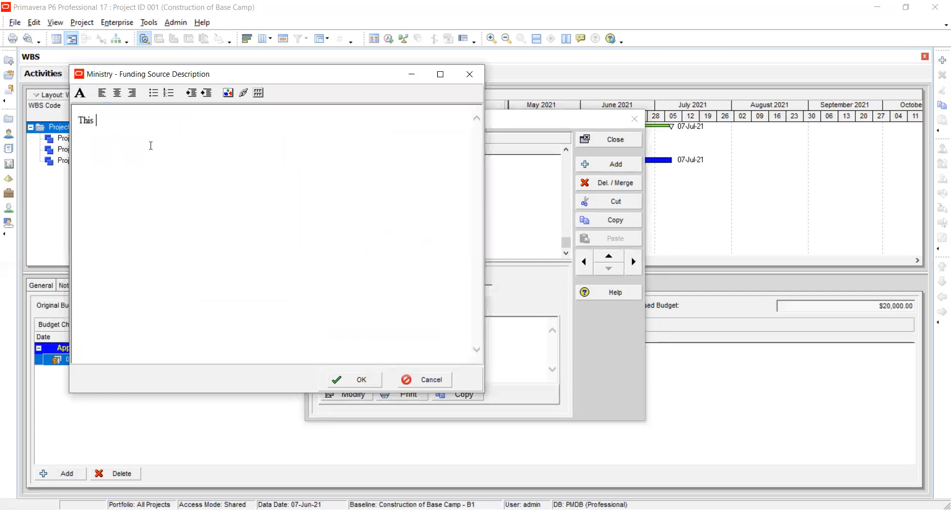
key(BackSpace)
key(BackSpace)
key(BackSpace)
key(BackSpace)
text(Ministry funds our Projects)
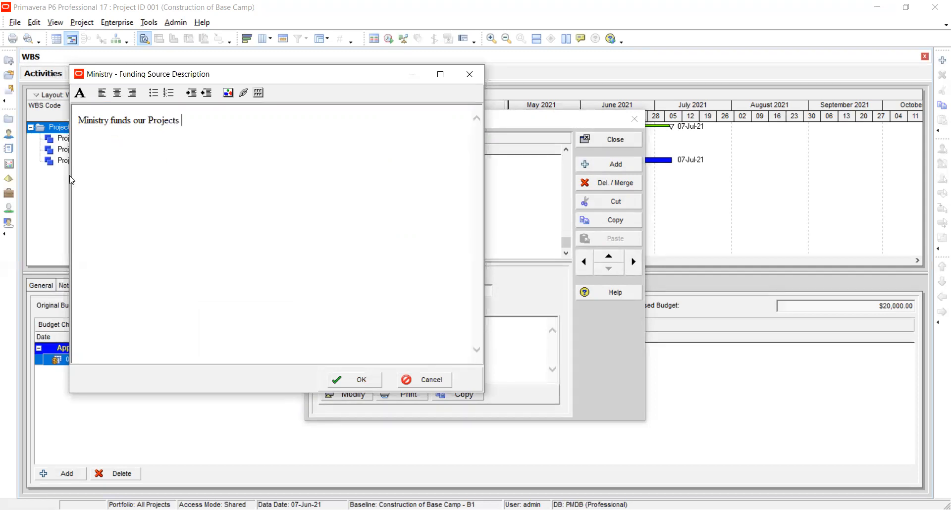
click(349, 385)
Describe the Revenue Authority funding source as "The Revenue authority gives tax holidays to us" and close the funding sources list
click(355, 238)
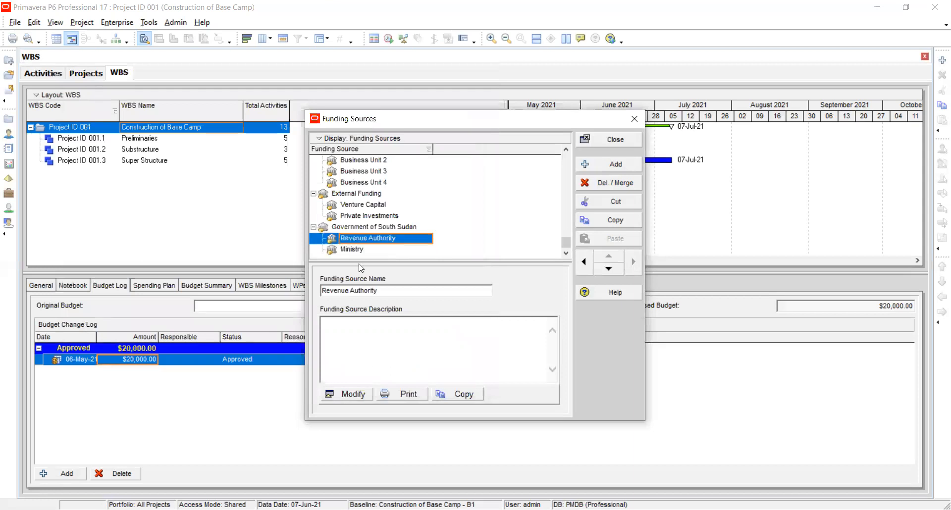
click(354, 393)
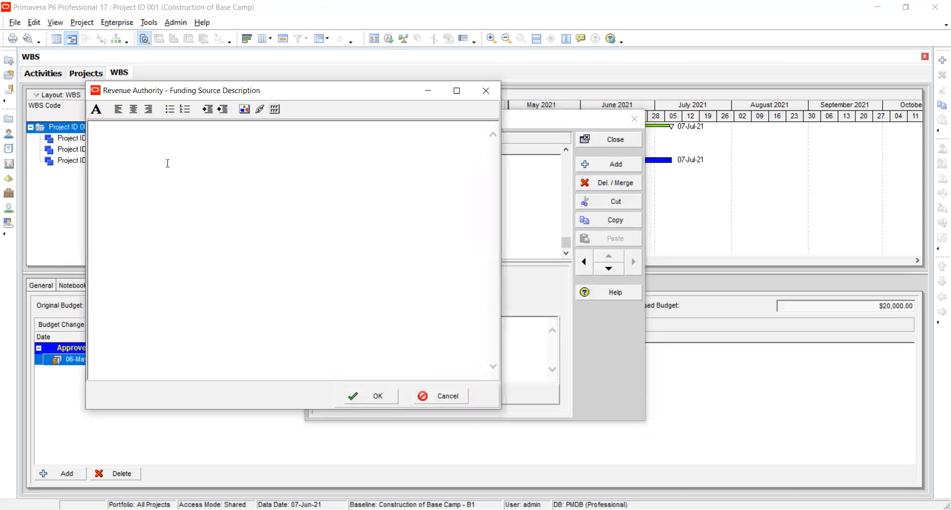
text(The Revenue authority gives tax holida)
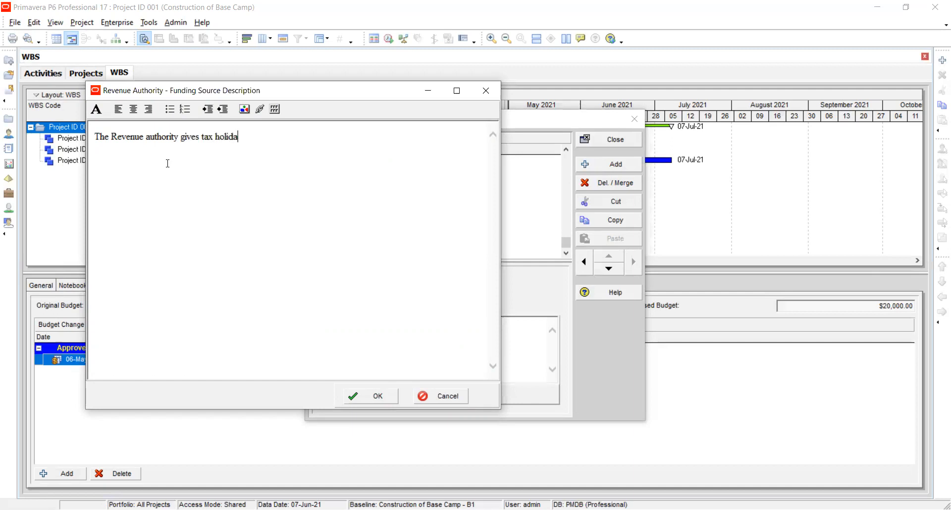
text(ys to us)
click(375, 395)
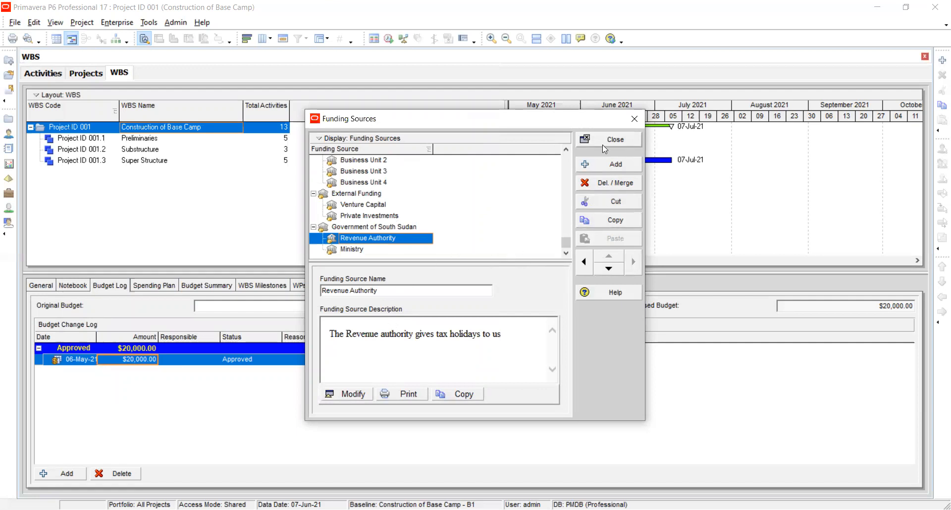
key(Escape)
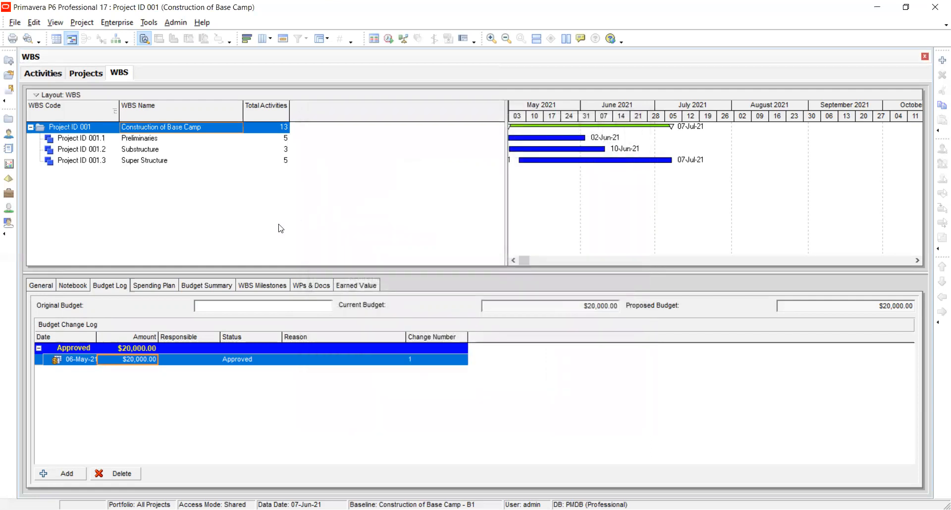
click(88, 27)
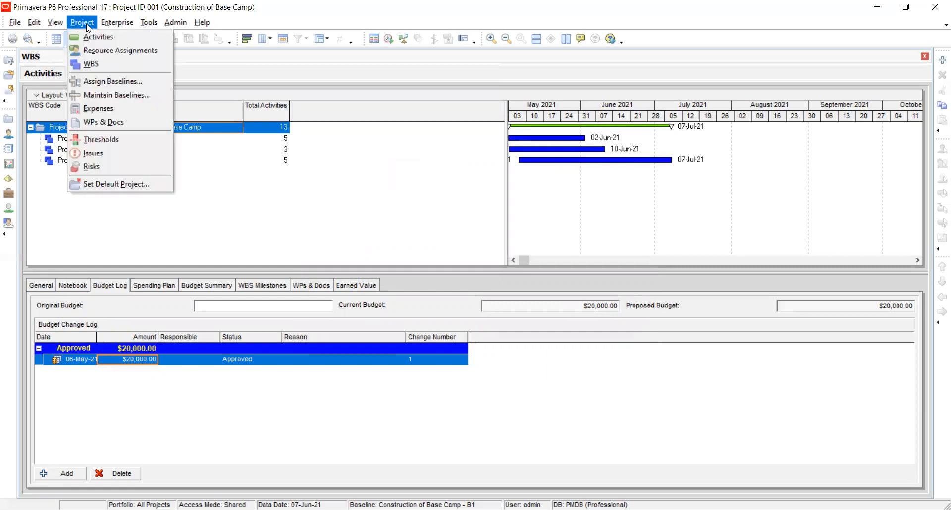
click(91, 64)
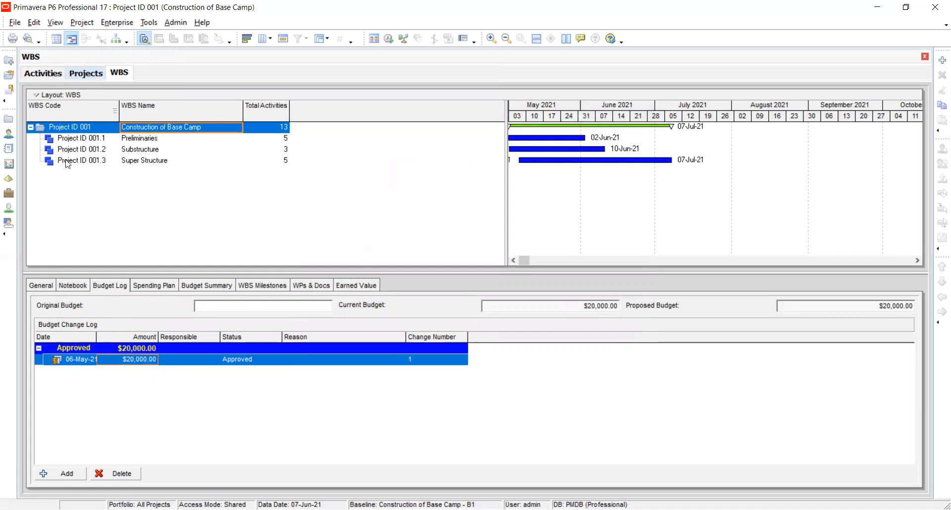
click(42, 74)
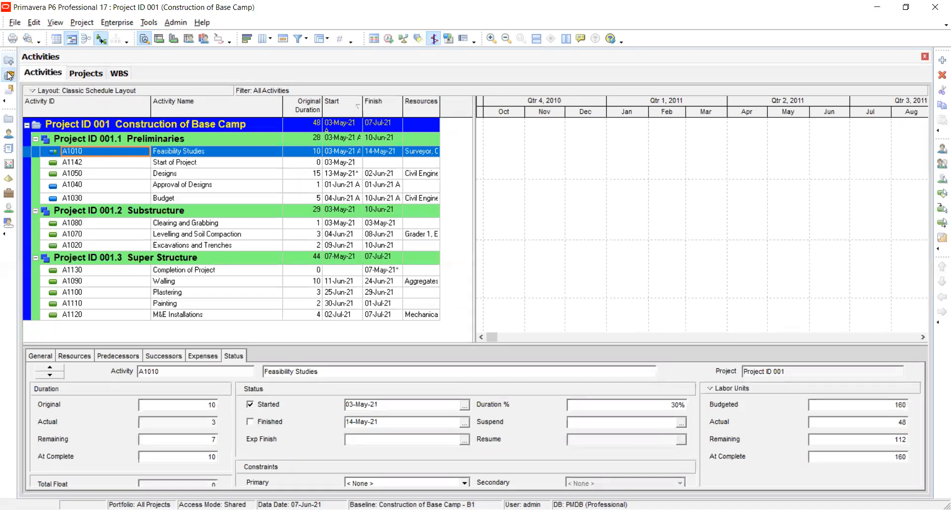
click(9, 76)
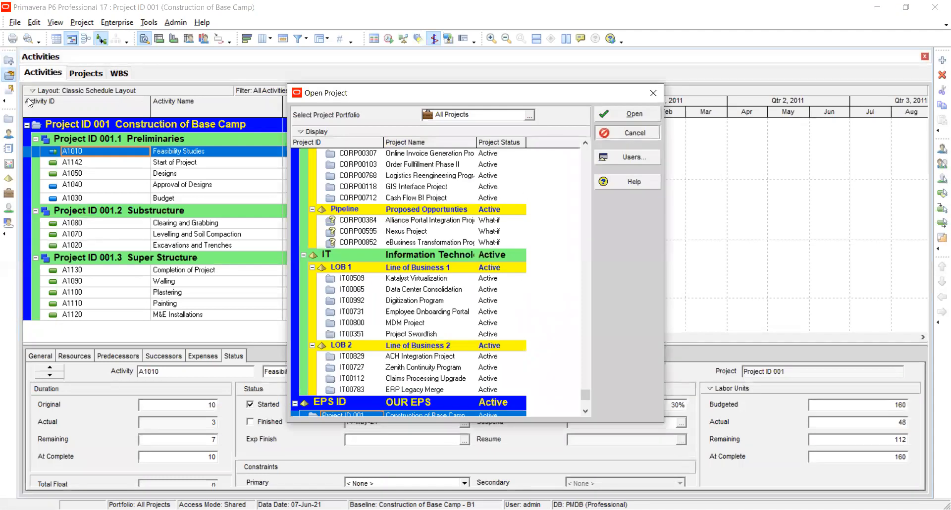
key(Escape)
Show the funding details of the OUR EPS element in the projects list
click(8, 119)
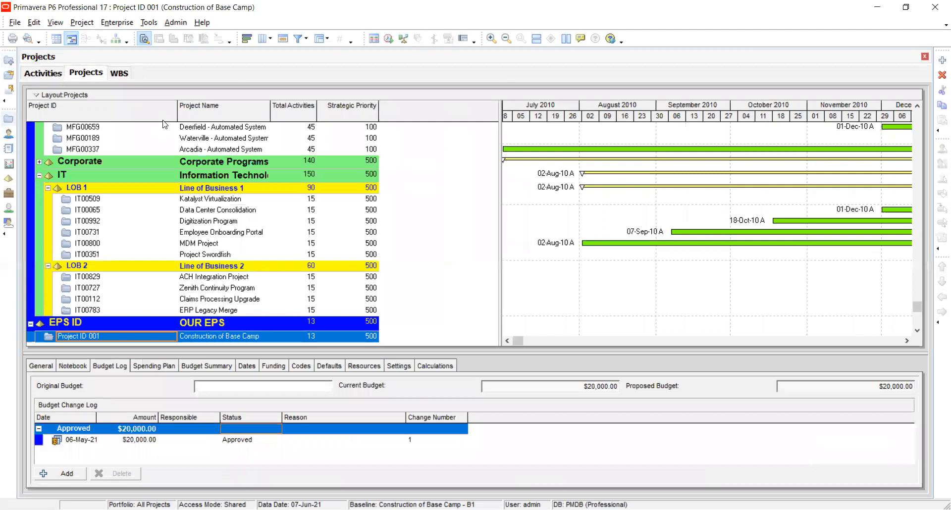
click(100, 320)
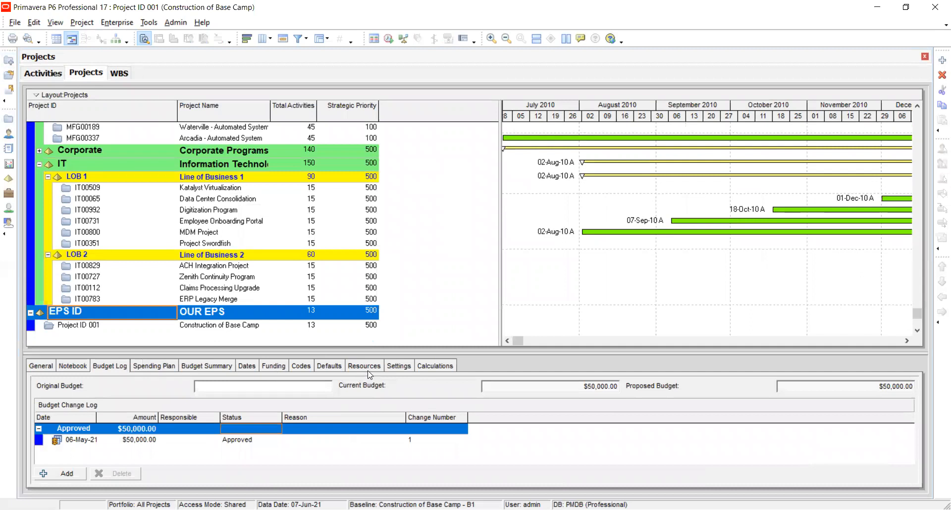
click(273, 367)
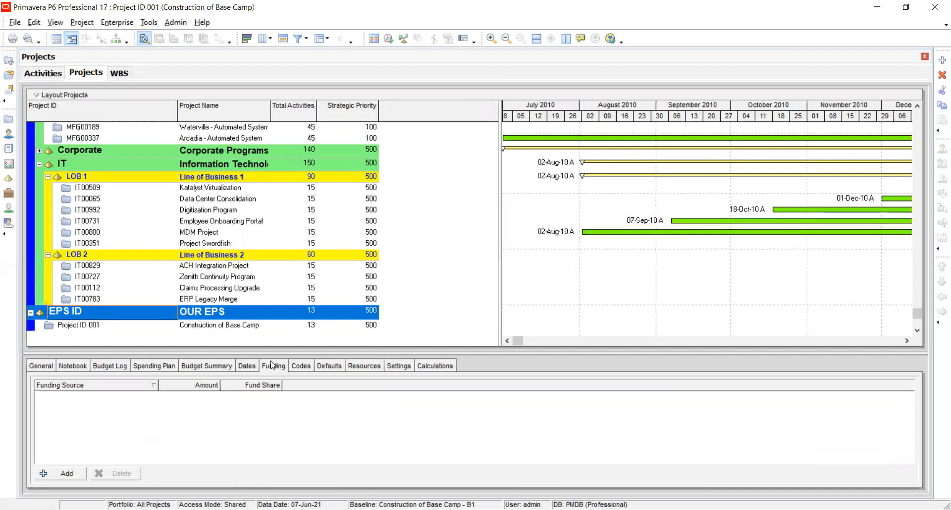
Compare the budget change logs of the OUR EPS element and the Construction of Base Camp project
click(102, 367)
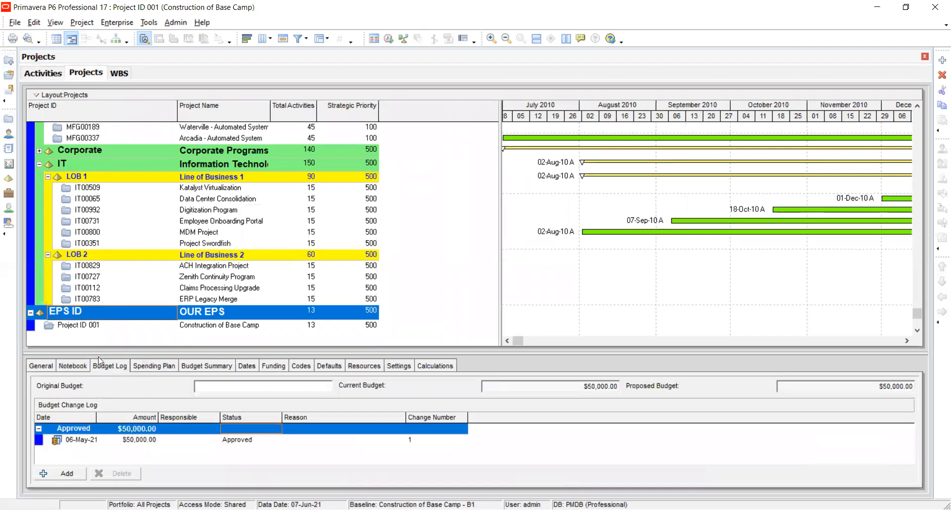
click(101, 326)
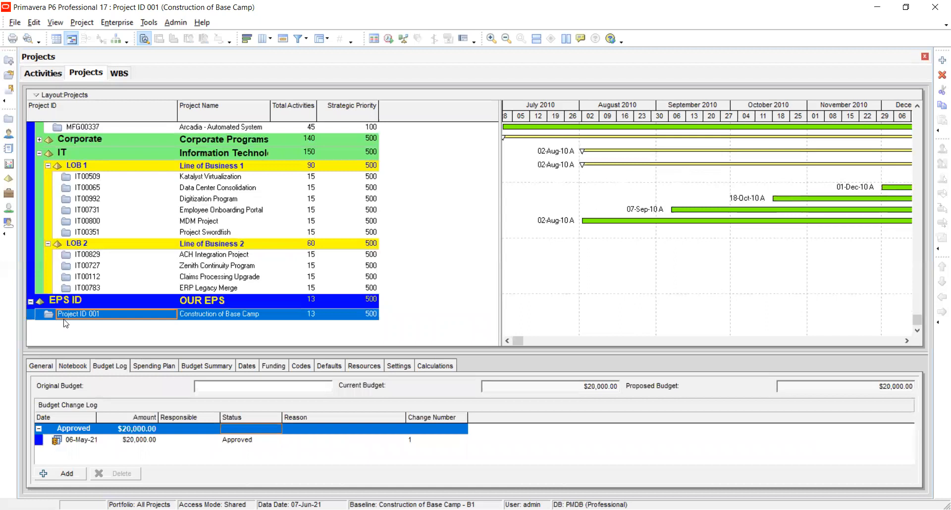
click(93, 304)
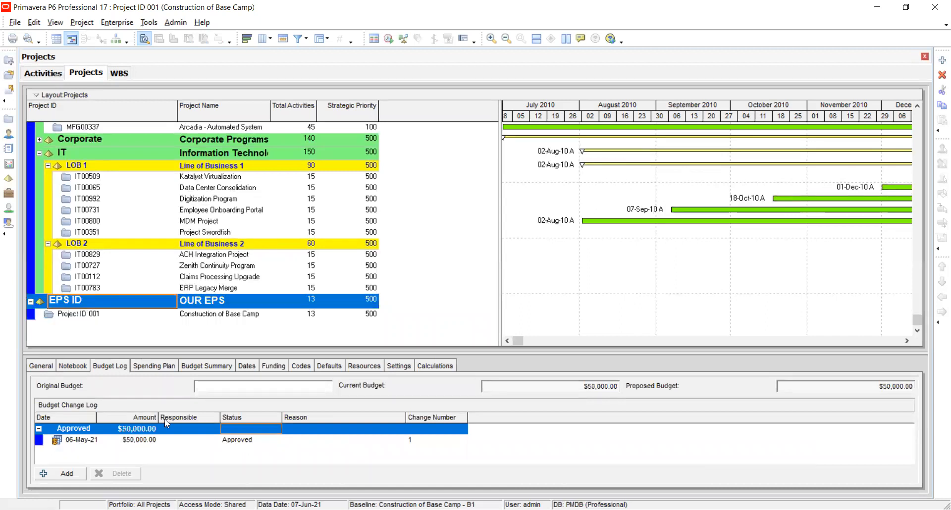
click(123, 316)
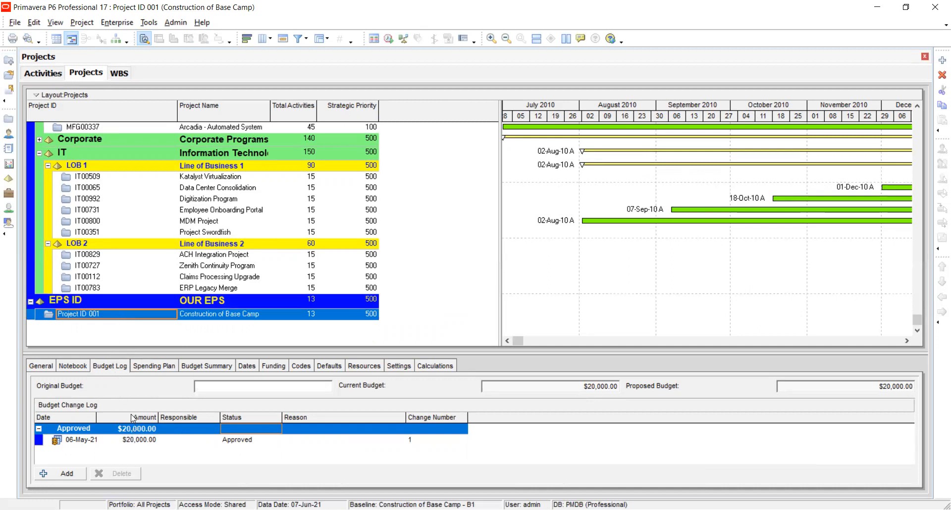
click(128, 318)
Assign the Revenue Authority funding source to the Construction of Base Camp project
click(277, 369)
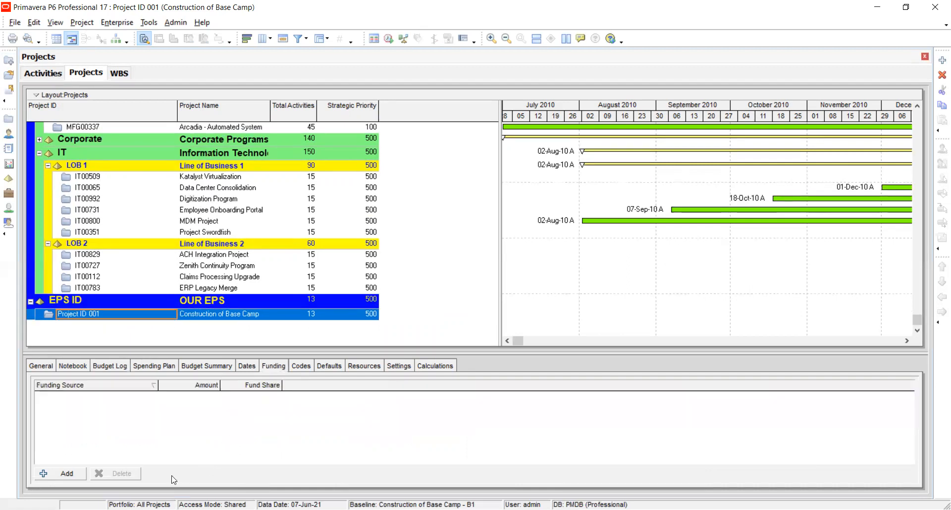
click(69, 478)
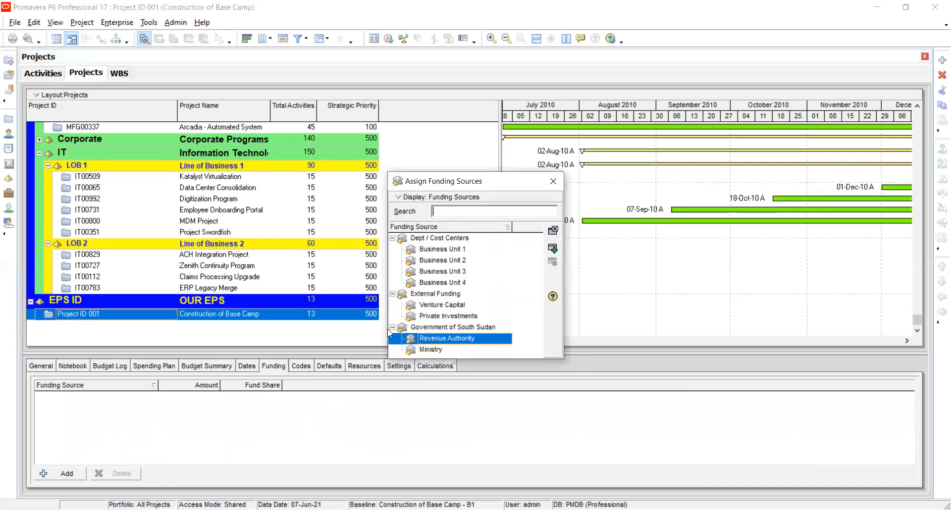
key(Down)
key(Up)
key(Up)
click(459, 342)
click(553, 248)
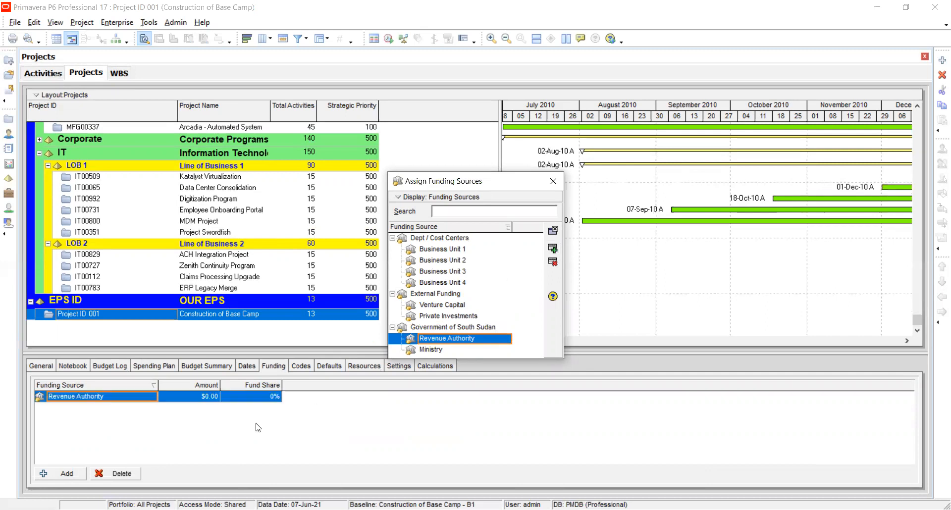
click(552, 180)
Set the Revenue Authority funding amount to $1,500.00
click(213, 393)
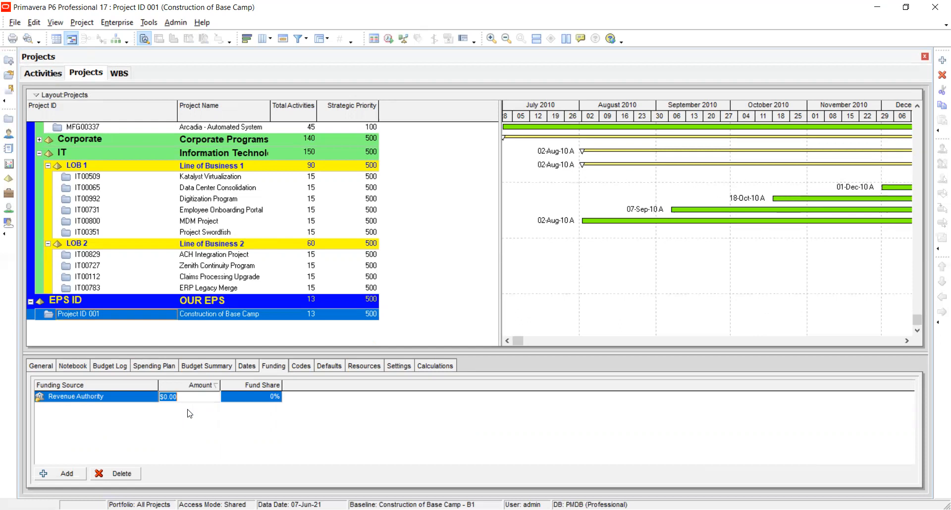
text(1500)
click(190, 414)
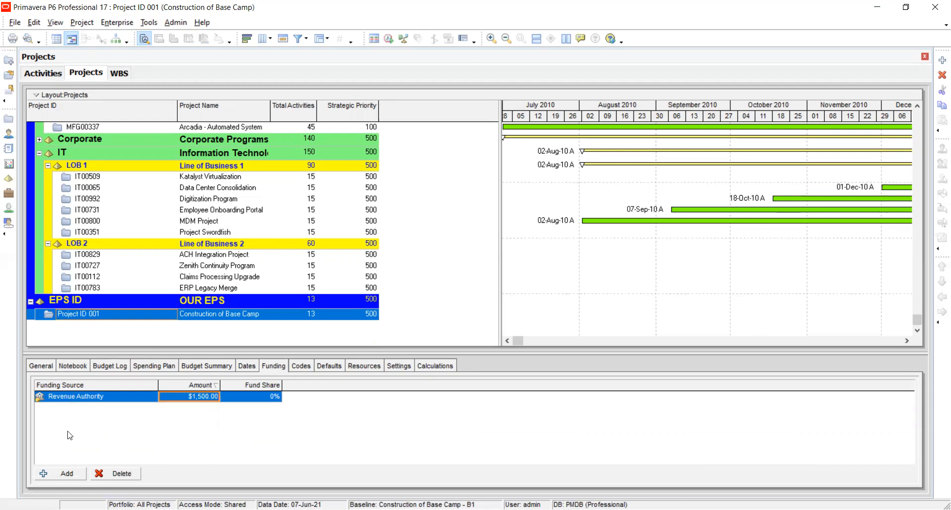
Assign the Ministry funding source to the Construction of Base Camp project with an amount of $500.00
click(65, 474)
click(444, 352)
click(555, 253)
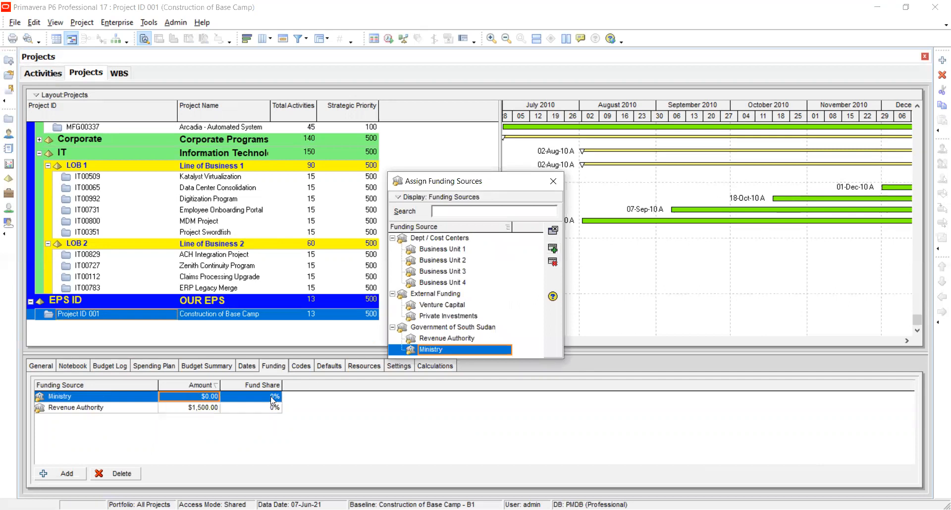
click(208, 400)
text(5)
key(Return)
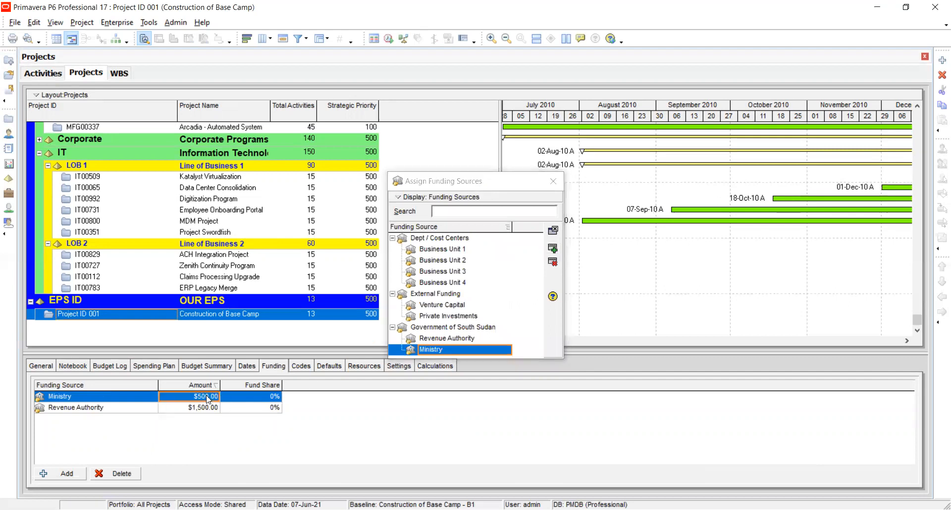
click(553, 183)
Review the funding, budget summary and budget log of the Construction of Base Camp project
click(306, 373)
click(284, 369)
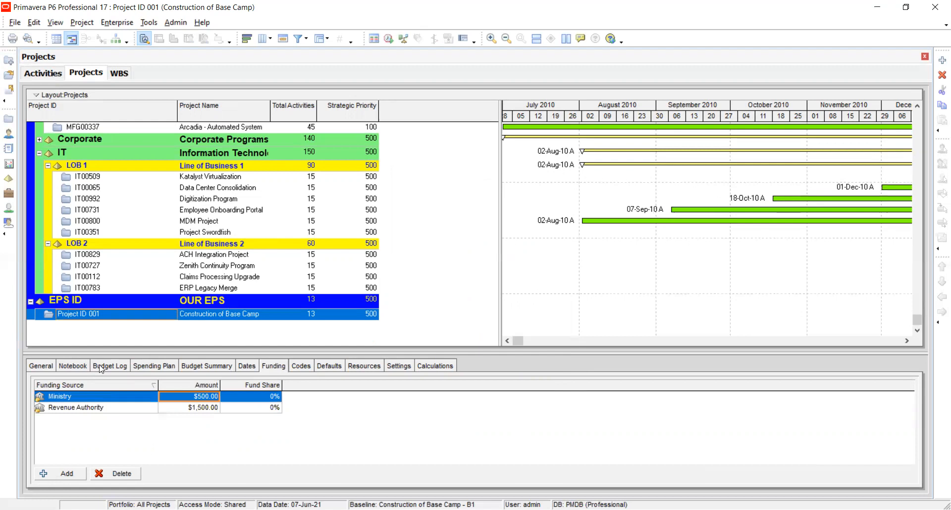
click(200, 366)
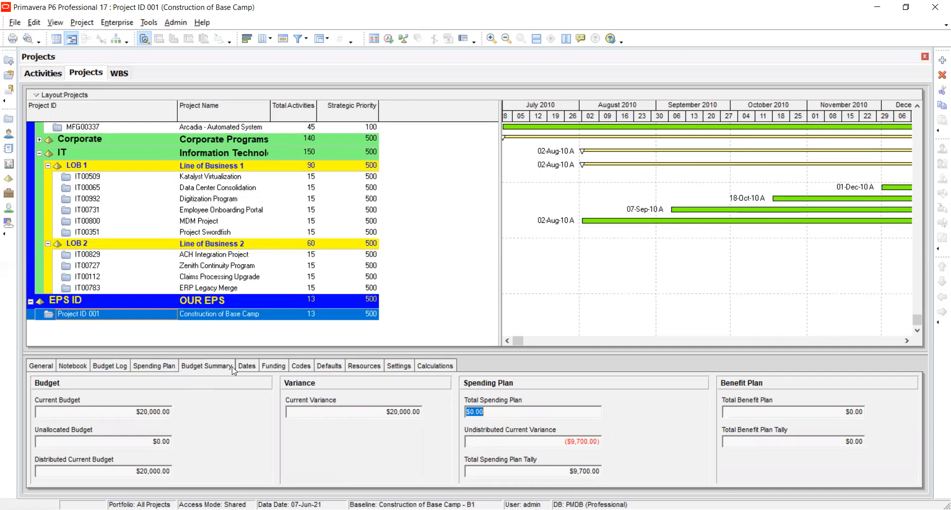
click(274, 366)
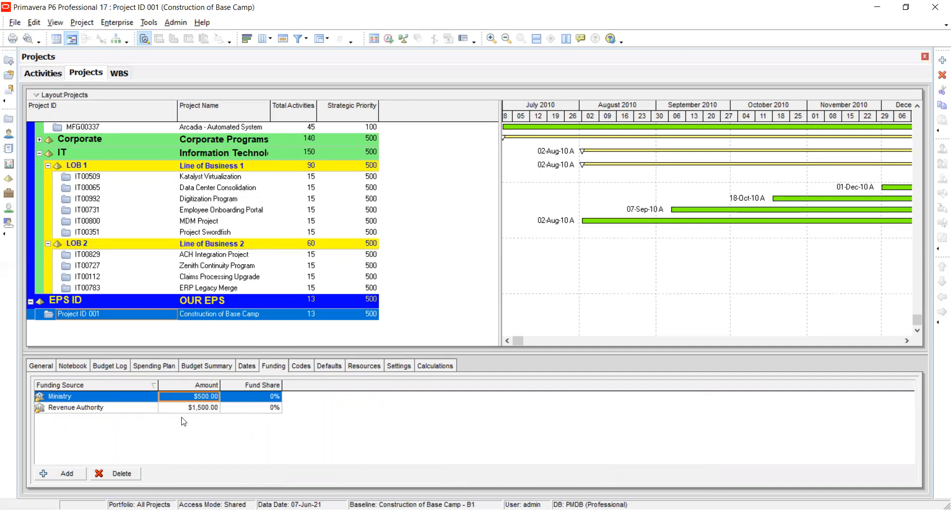
click(132, 314)
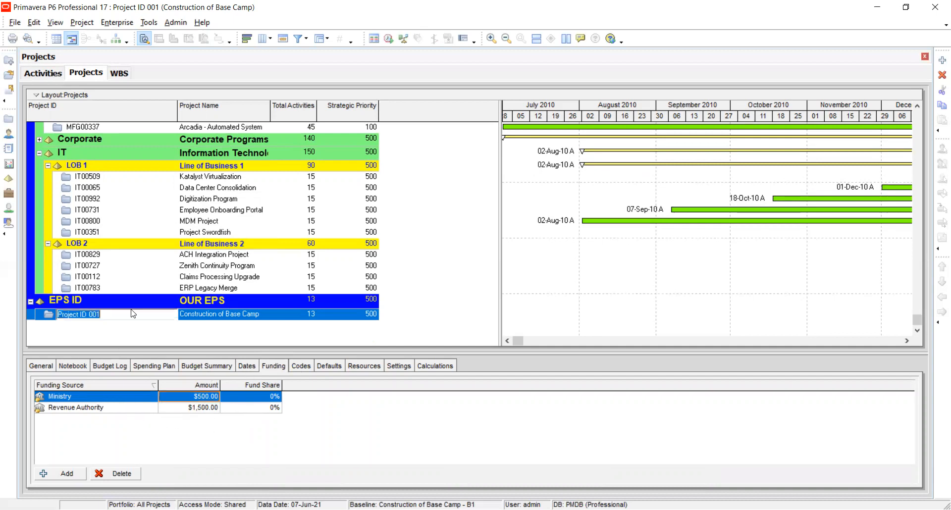
click(208, 317)
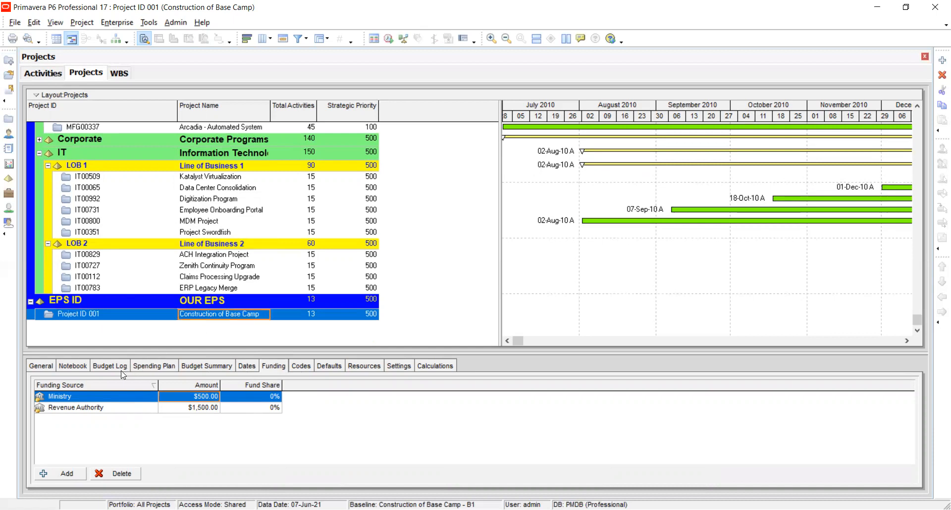
click(122, 370)
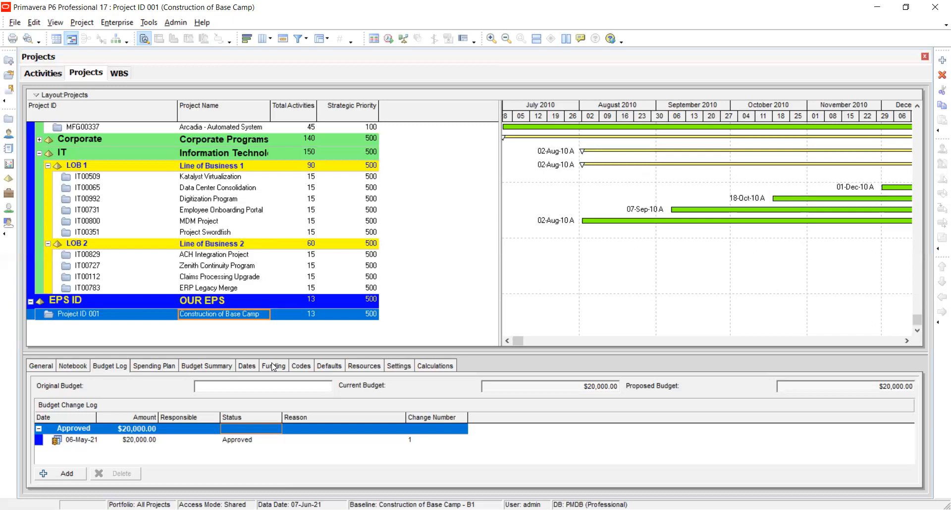
Show the project's WBS and compare the budget logs of Preliminaries, Substructure and Super Structure
click(82, 24)
click(88, 65)
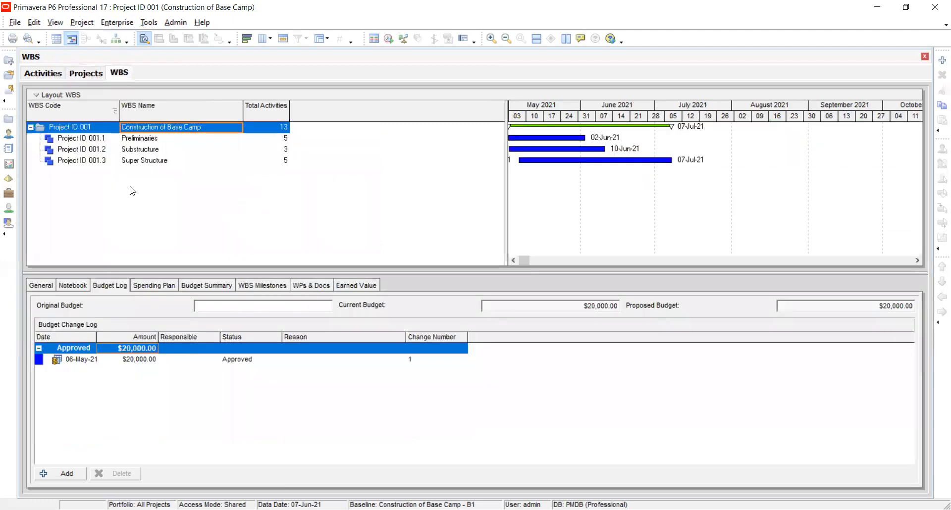
click(138, 140)
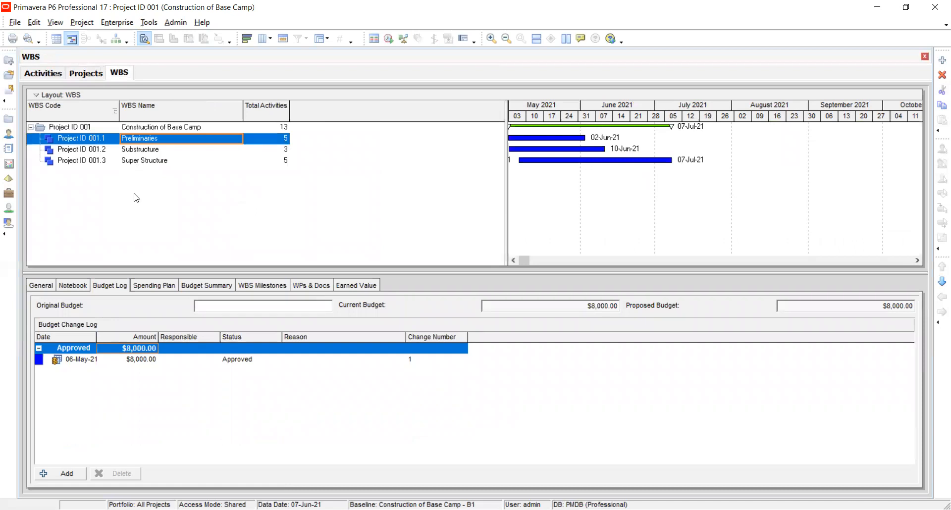
click(146, 154)
click(146, 161)
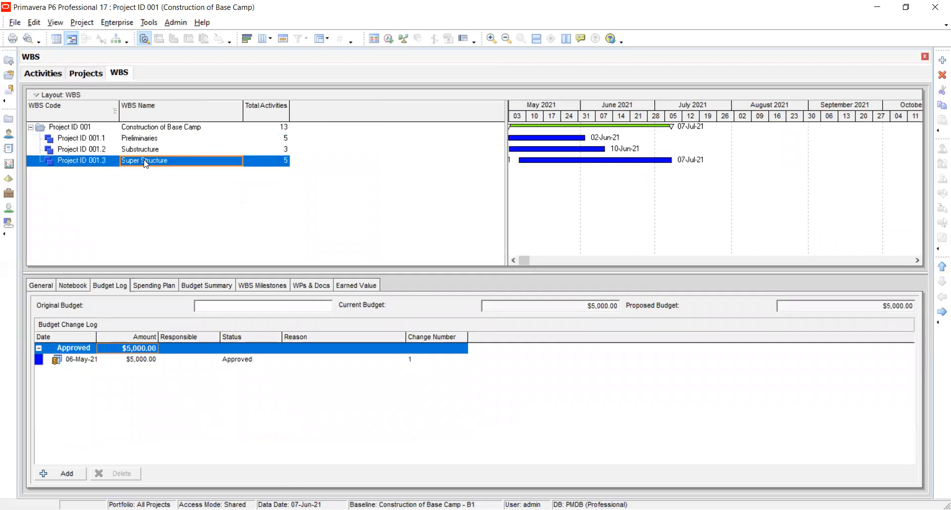
click(151, 148)
click(152, 142)
click(151, 150)
click(150, 160)
click(153, 151)
click(154, 140)
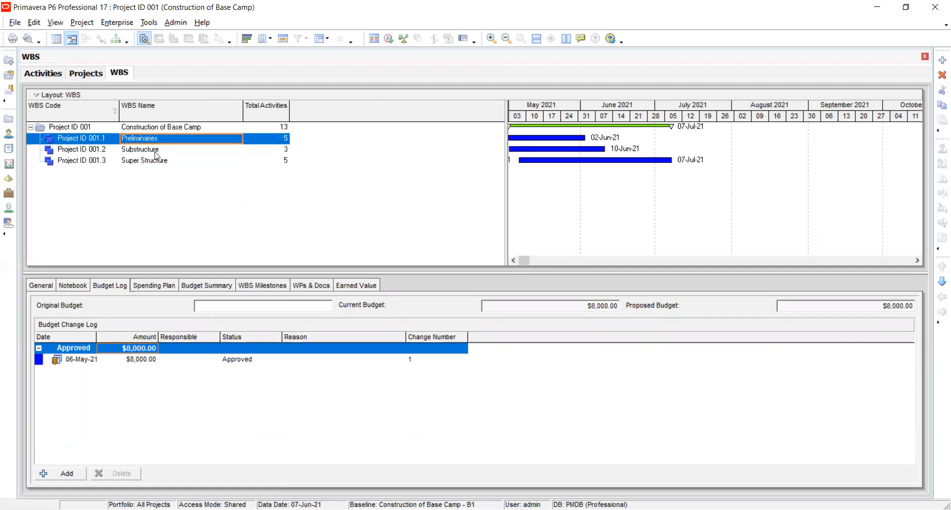
click(157, 153)
click(159, 159)
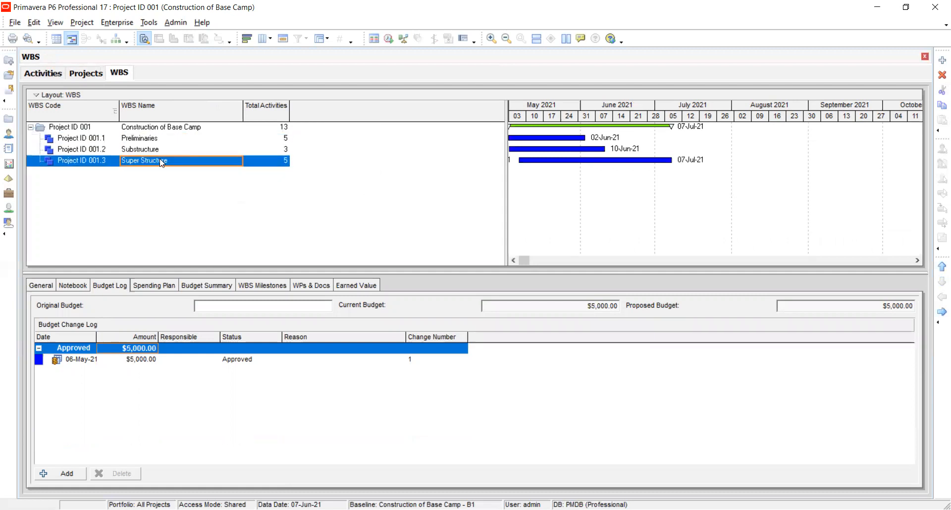
click(168, 138)
click(169, 148)
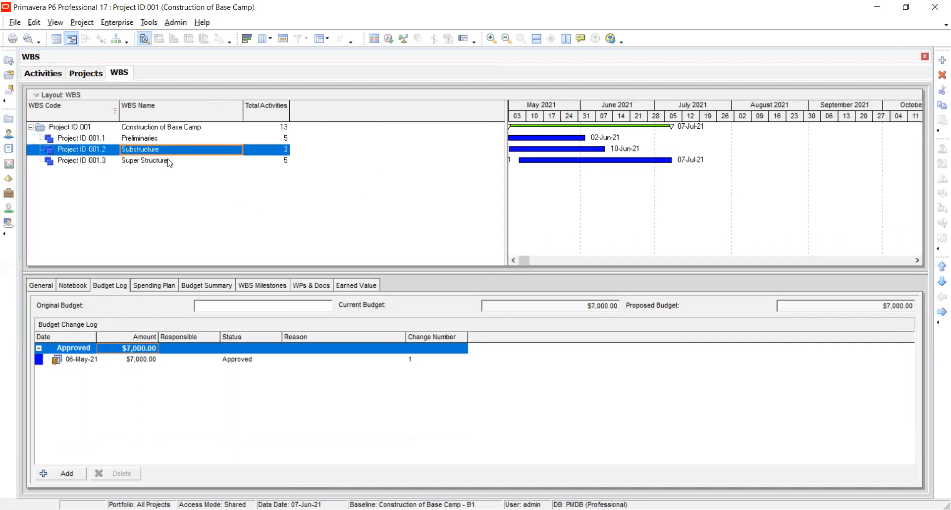
click(169, 161)
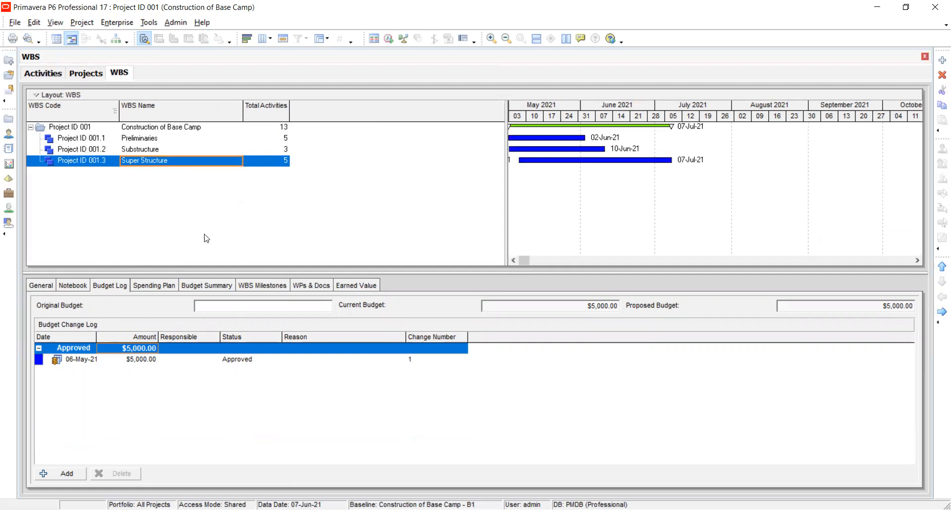
Examine Super Structure's spending plan, milestones, work products, earned value and general details, and check which WBS detail categories are available
click(165, 288)
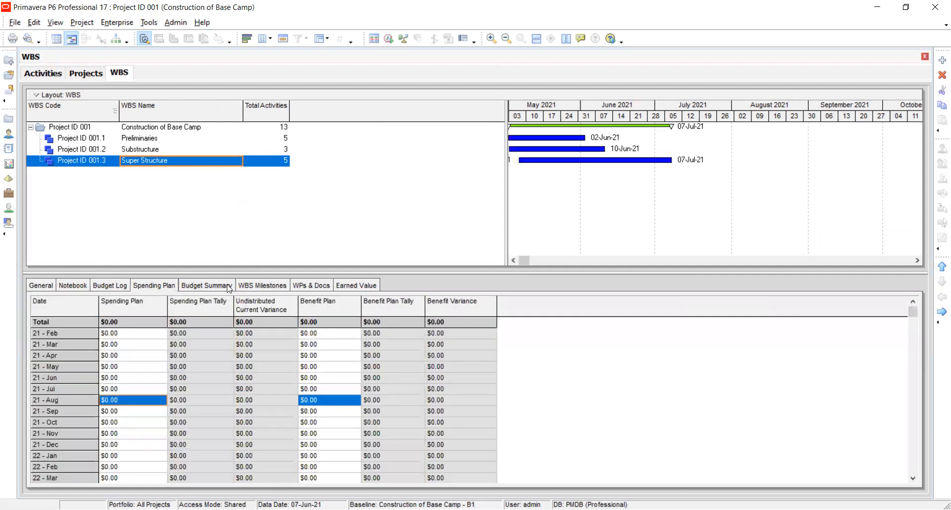
click(262, 286)
click(306, 287)
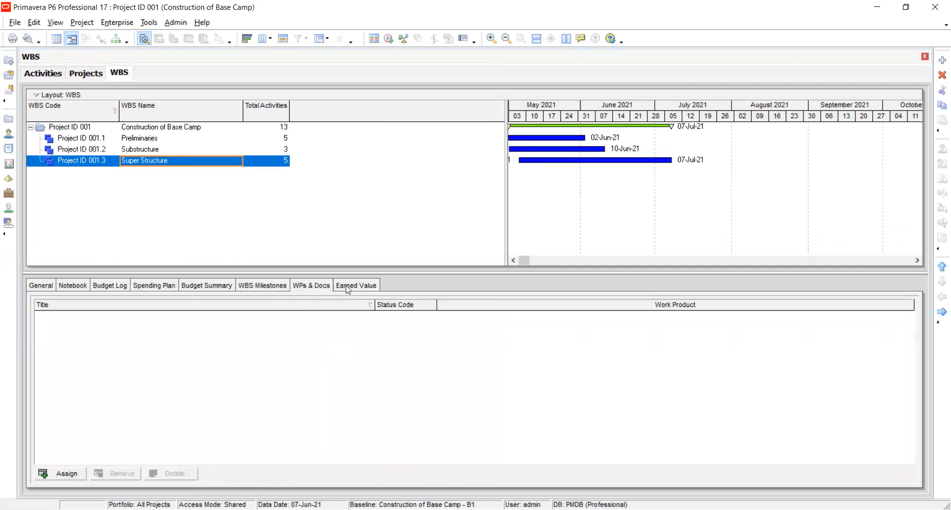
click(348, 287)
right_click(421, 288)
click(456, 310)
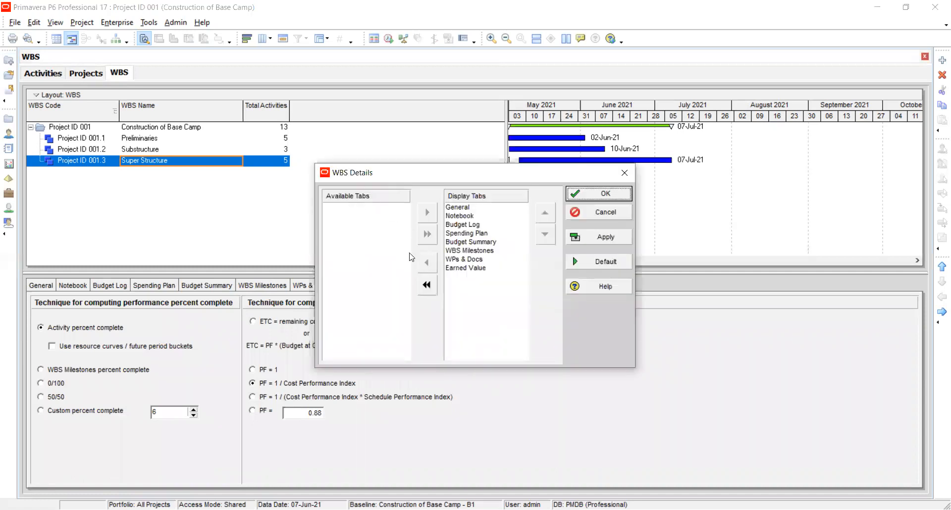
click(608, 216)
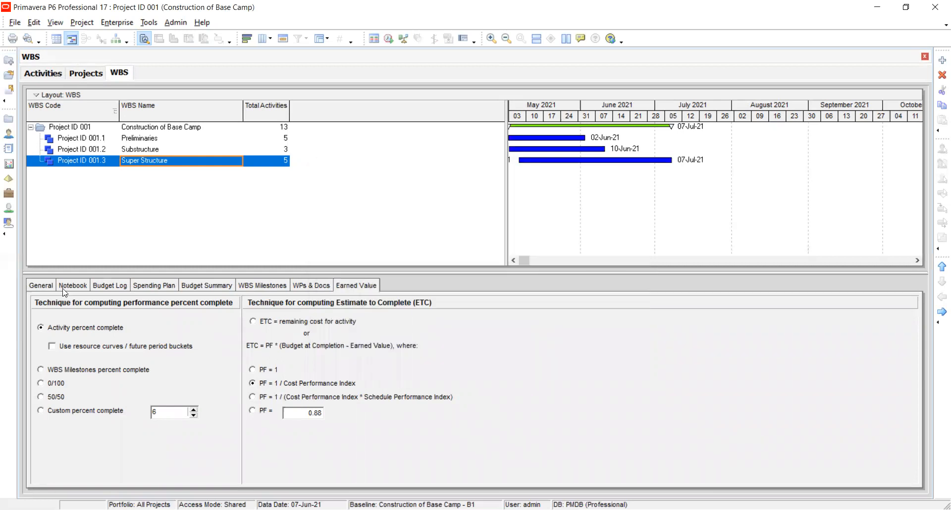
click(47, 287)
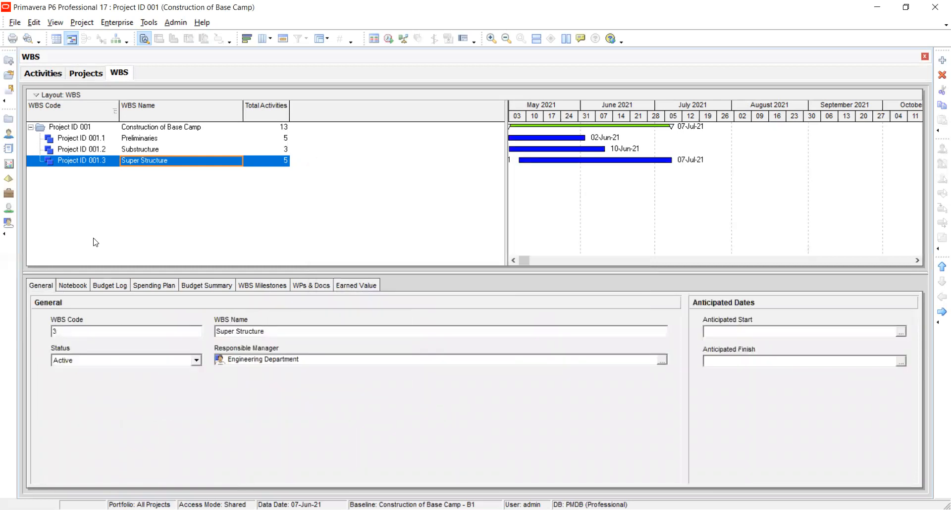
Return to the projects list and review the Construction of Base Camp budget log and the OUR EPS budget log and spending plan
click(85, 73)
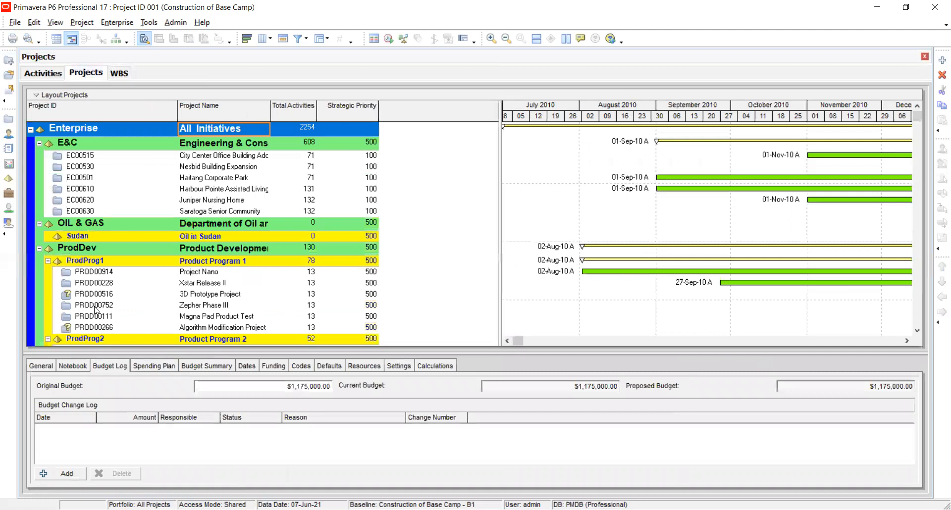
scroll(151, 291, down, 2)
scroll(151, 291, down, 7)
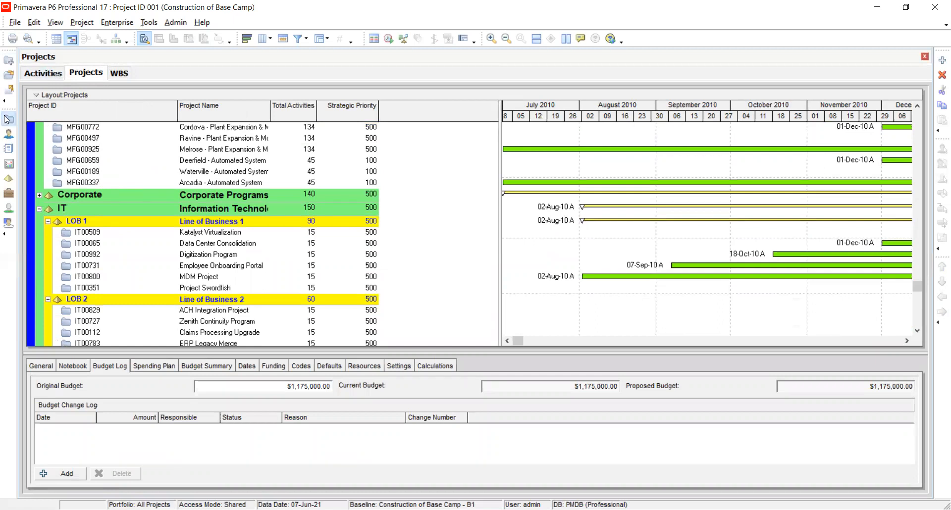
scroll(101, 227, down, 1)
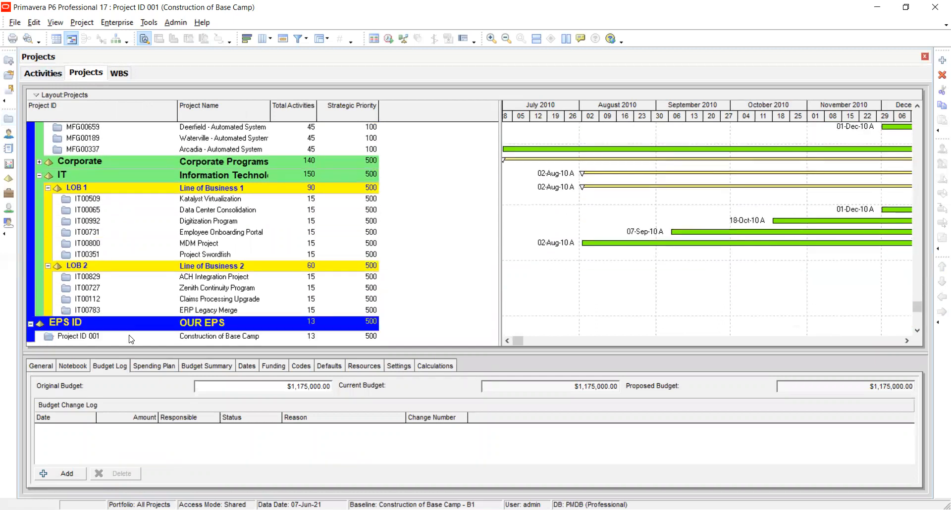
click(130, 339)
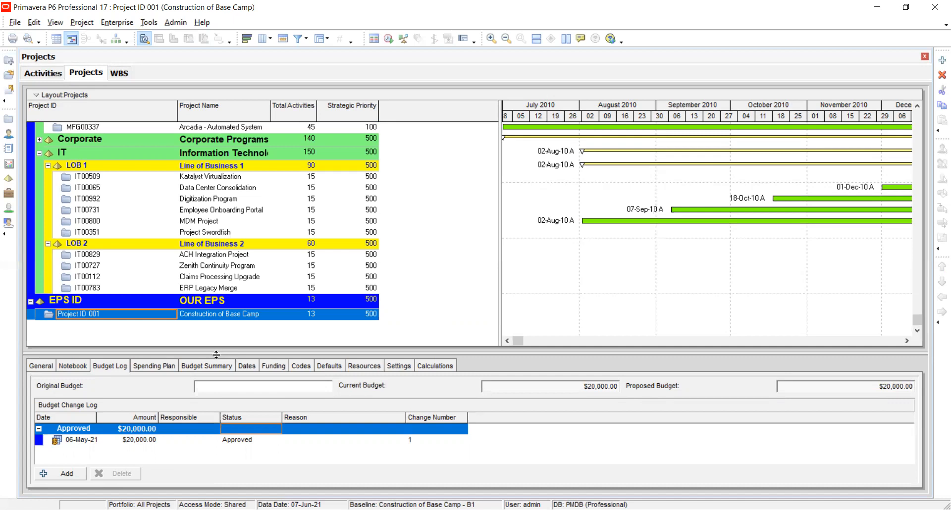
click(141, 300)
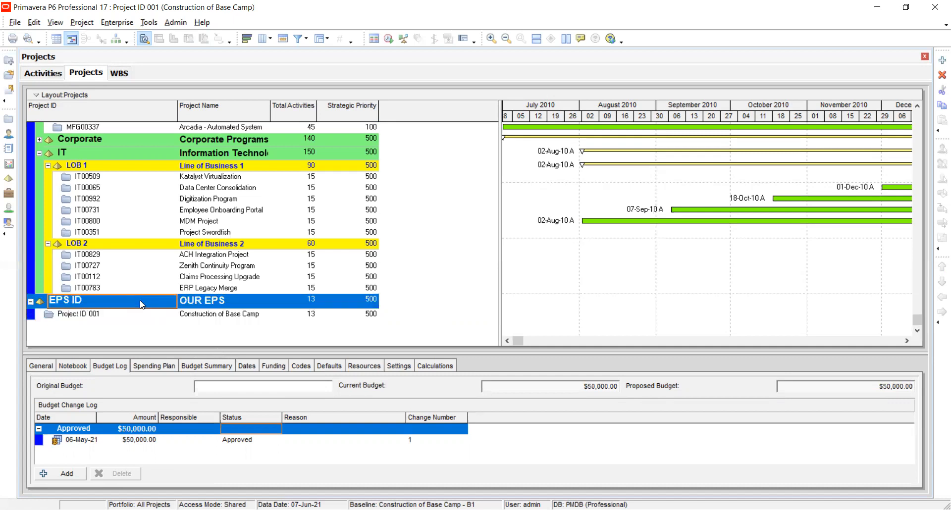
click(151, 367)
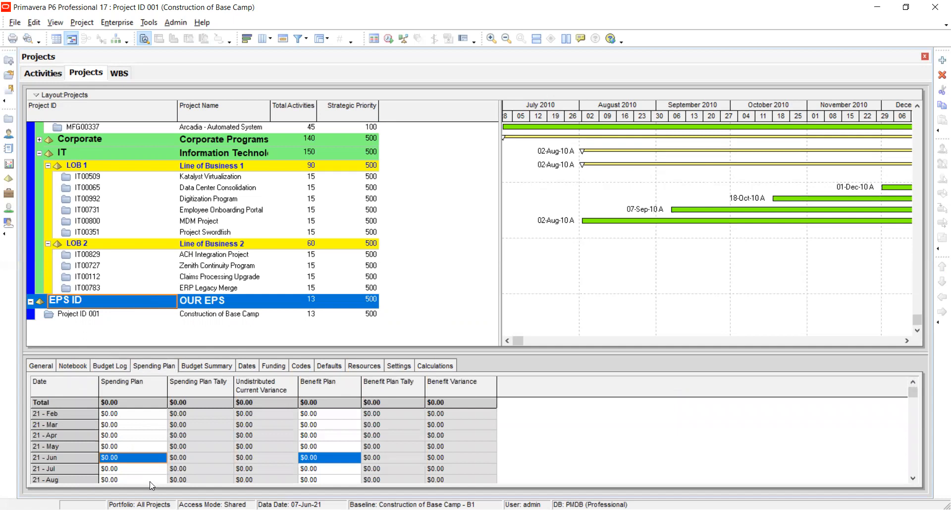
Assign Government of South Sudan as a funding source to OUR EPS
click(274, 366)
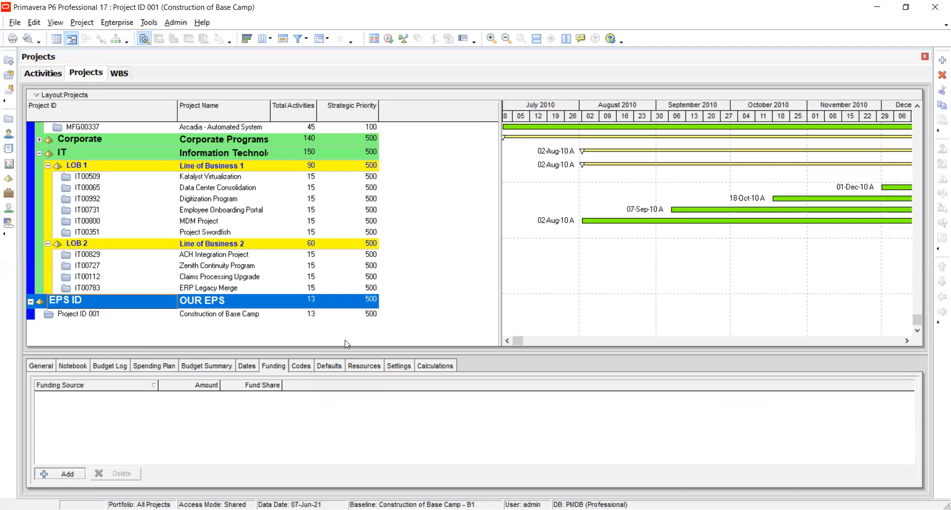
click(66, 473)
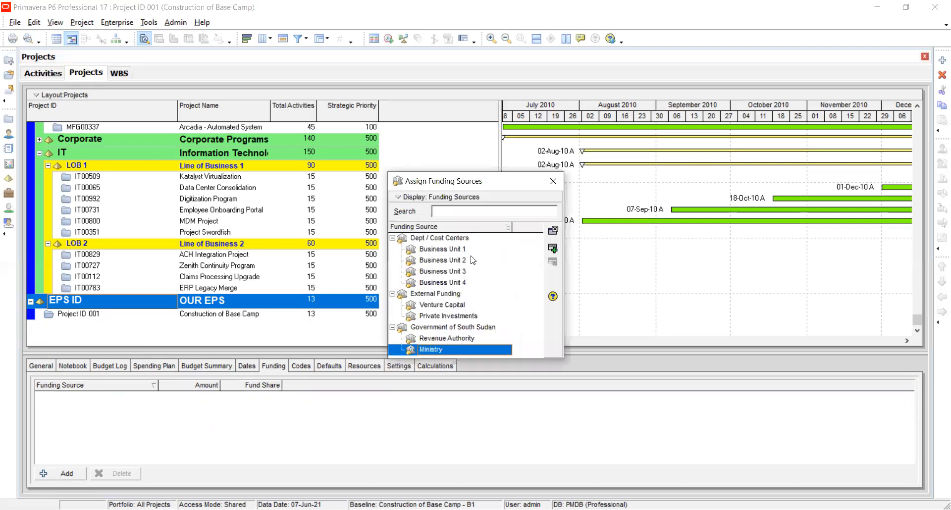
click(441, 328)
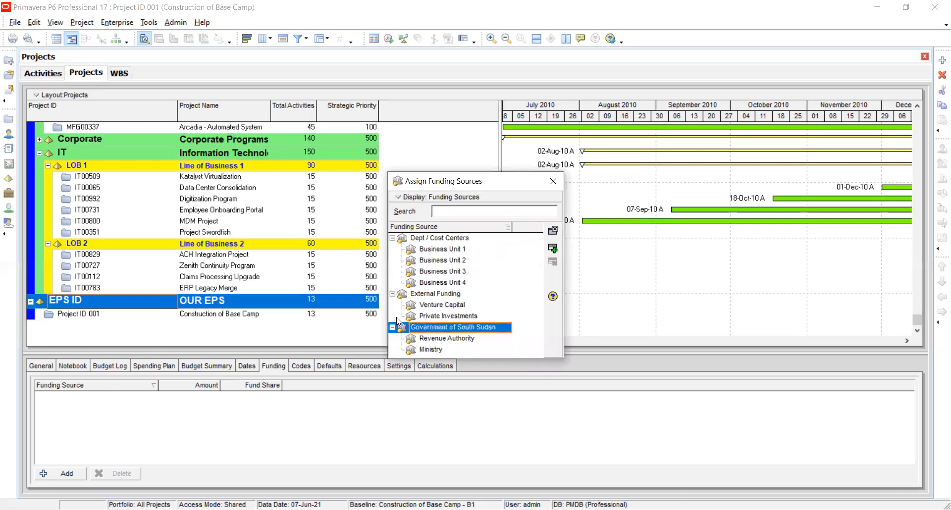
click(553, 248)
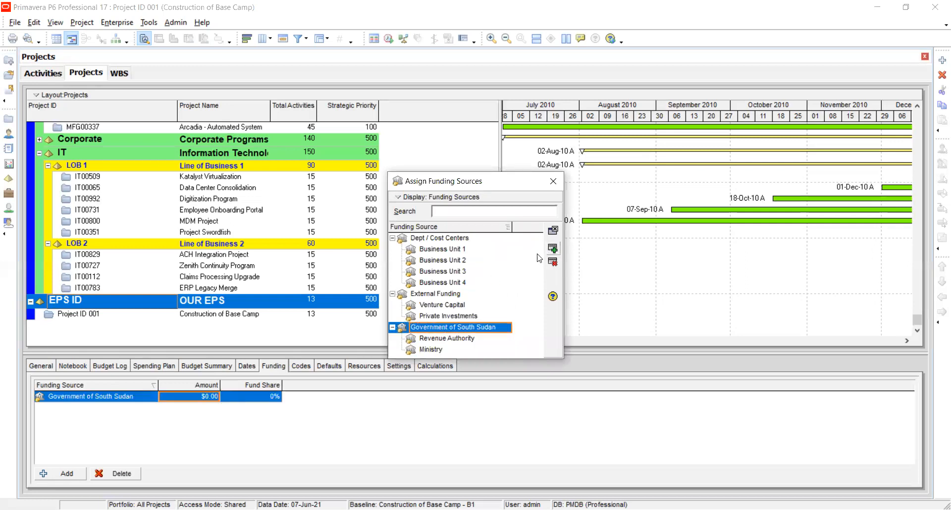
click(553, 182)
Review the Construction of Base Camp project's funding sources, along with its codes and dates
click(292, 315)
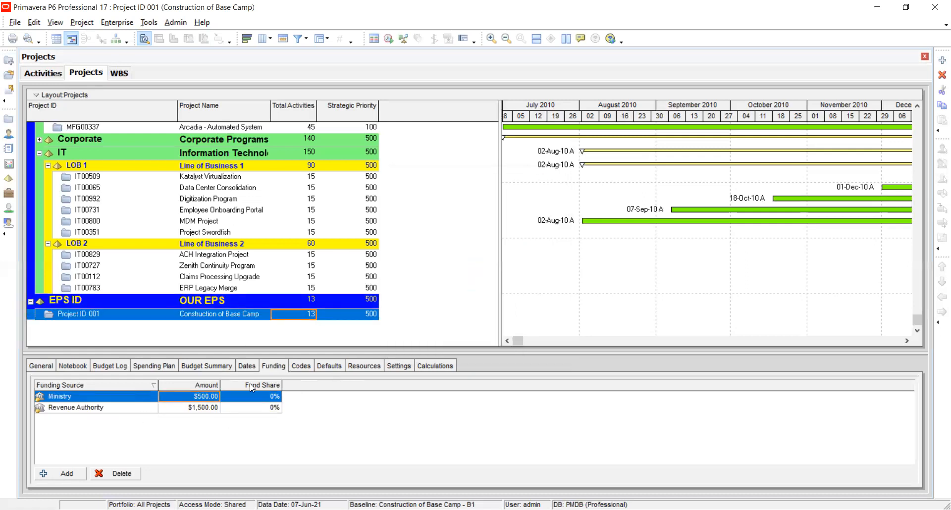
click(301, 366)
click(276, 368)
click(246, 367)
click(266, 368)
click(254, 369)
click(270, 368)
Compare the funding sources assigned at the OUR EPS level with those of the Construction of Base Camp project
click(185, 302)
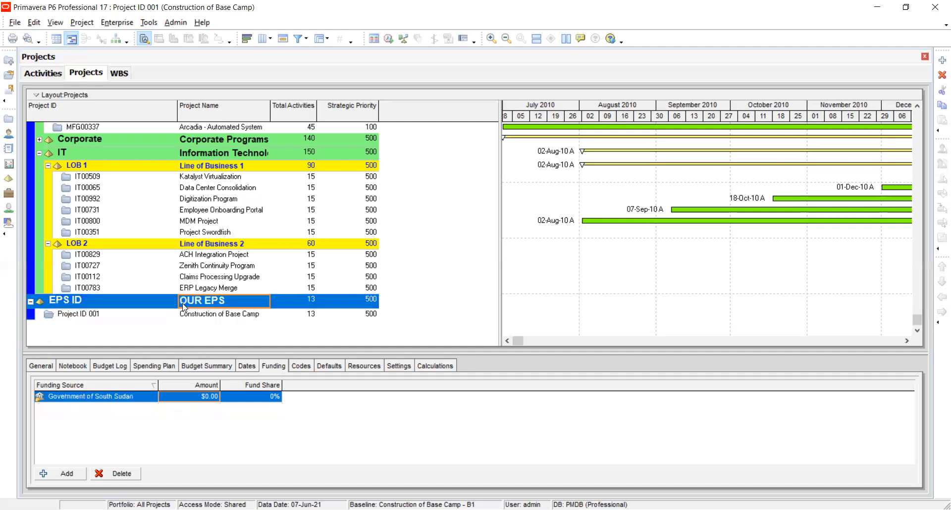
click(119, 317)
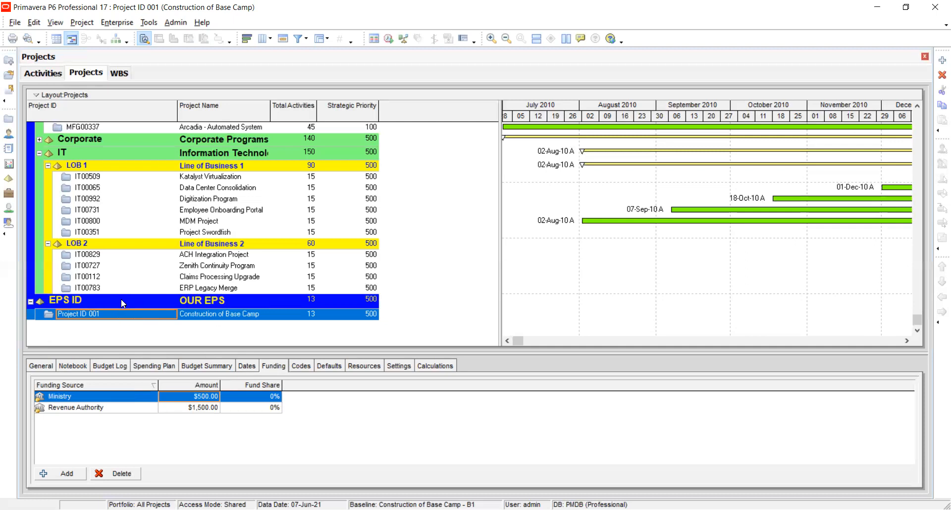
click(337, 419)
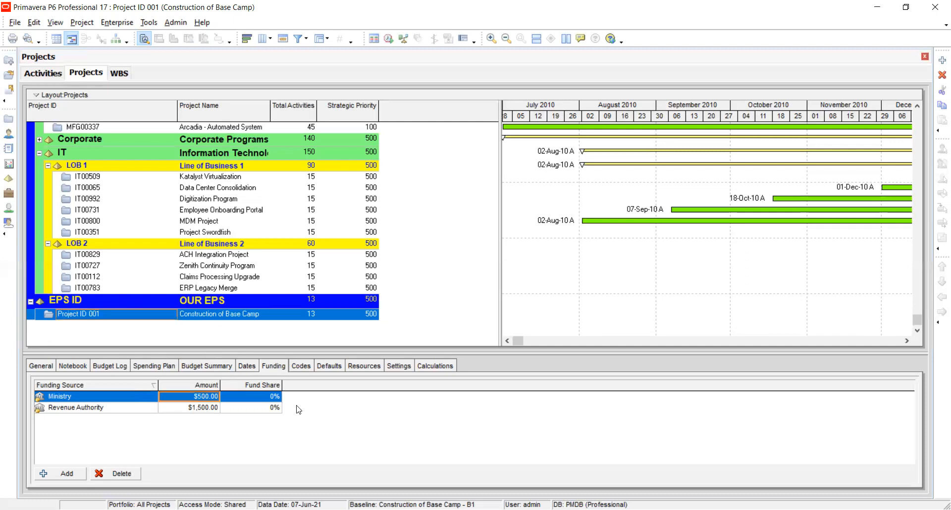
click(105, 302)
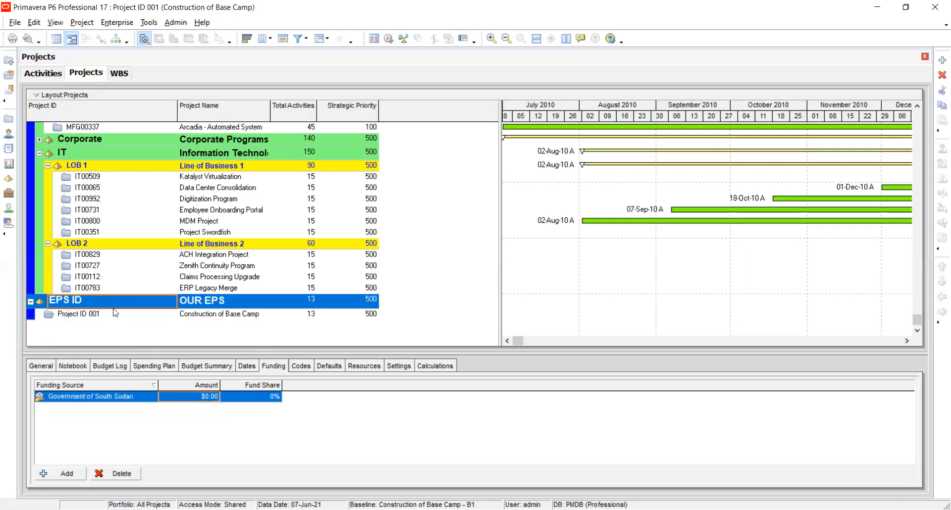
click(155, 317)
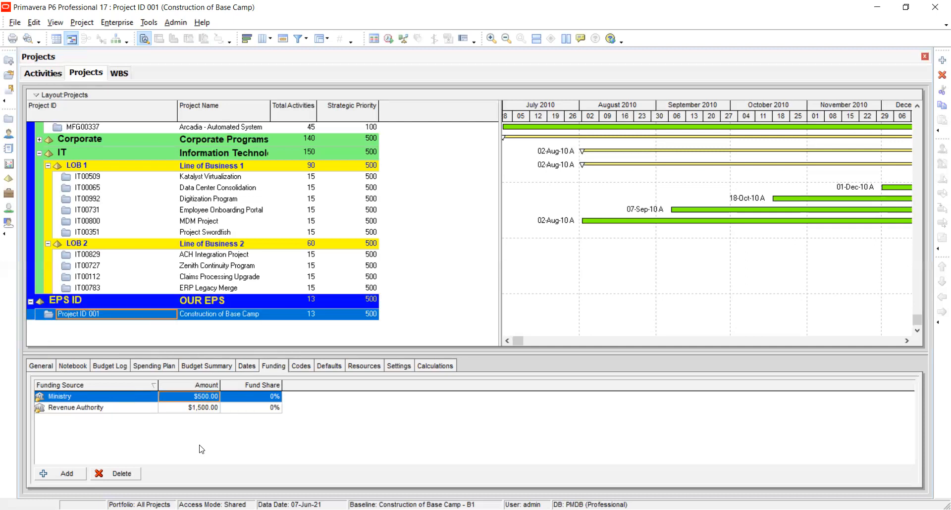
click(151, 303)
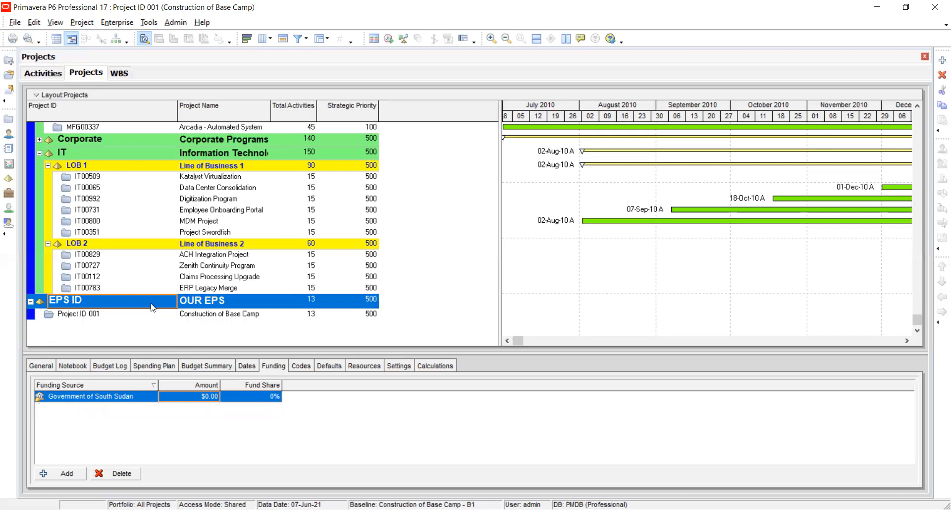
click(173, 317)
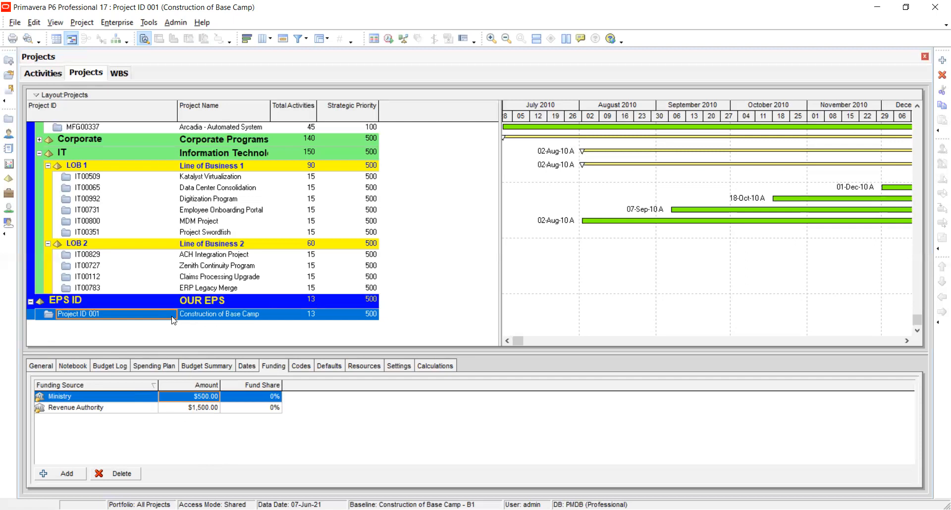
click(174, 308)
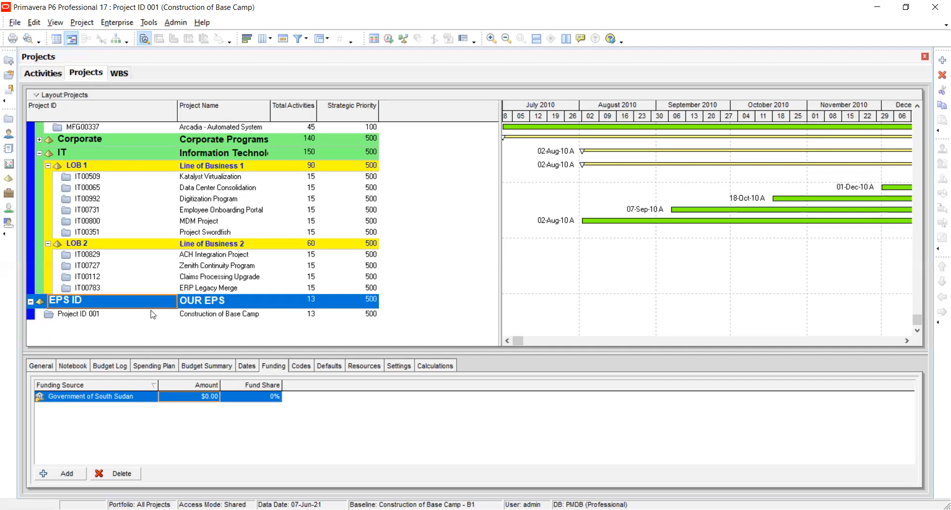
click(138, 315)
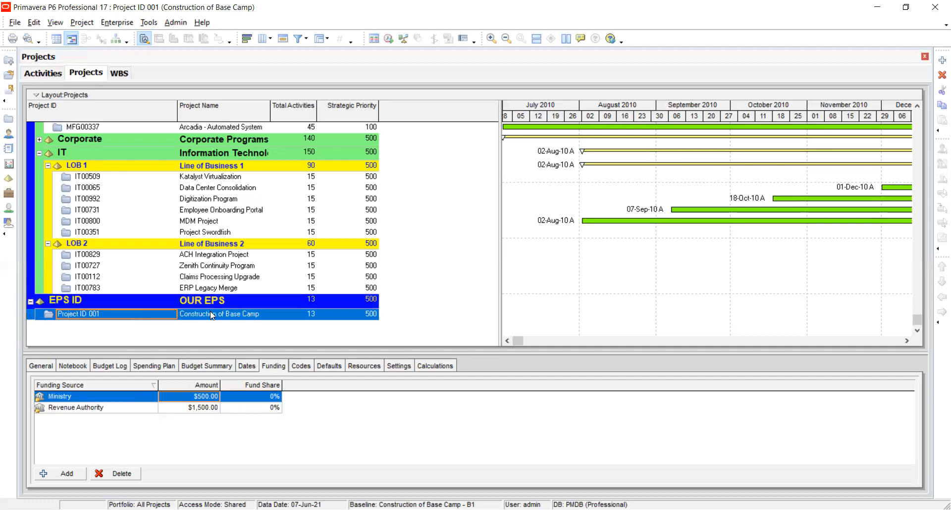
click(205, 302)
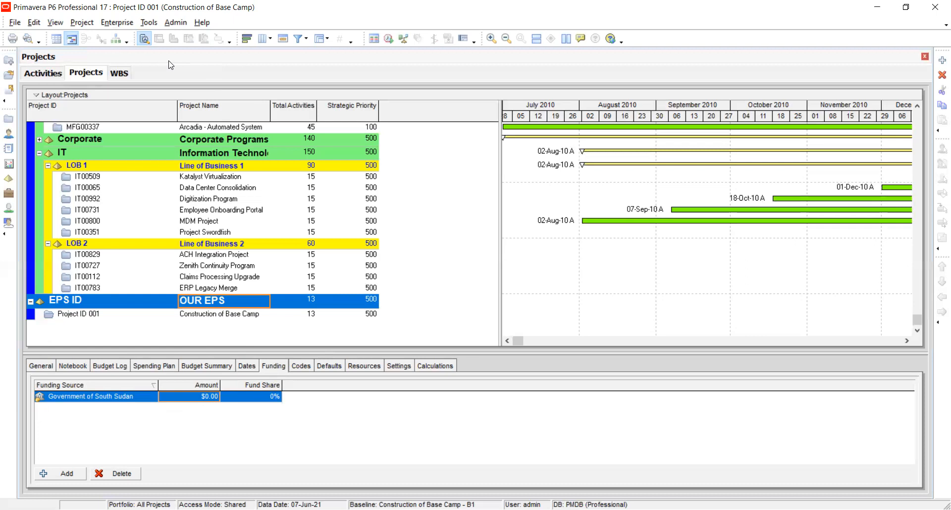
click(117, 23)
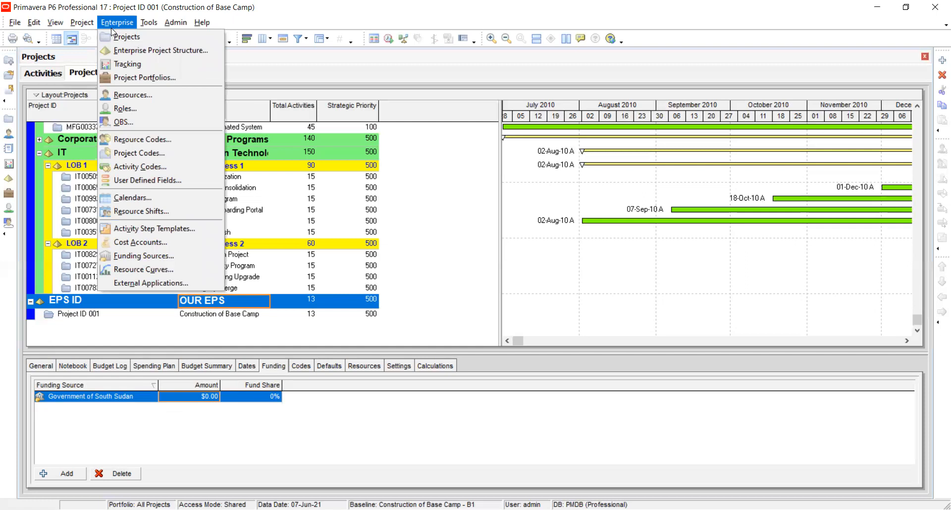
click(86, 336)
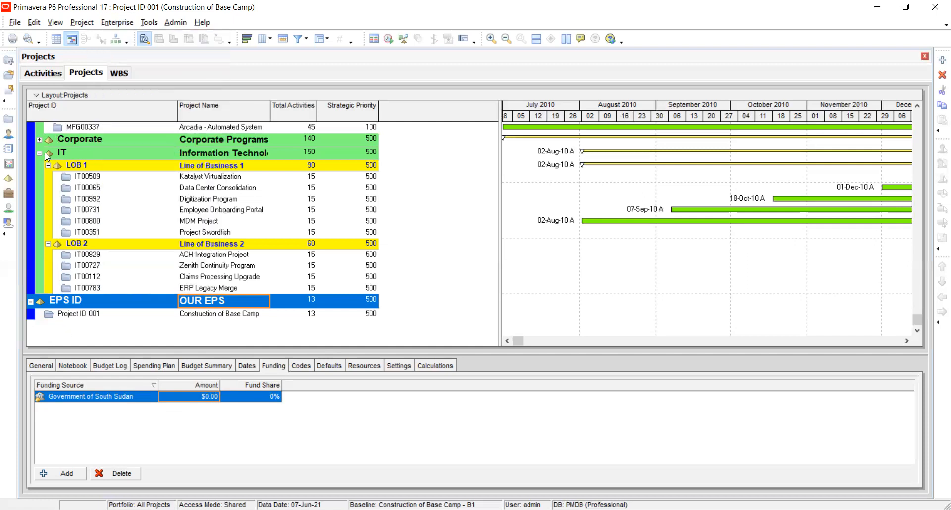
Add a blank budget change entry to the budget log of the IT EPS node
click(86, 152)
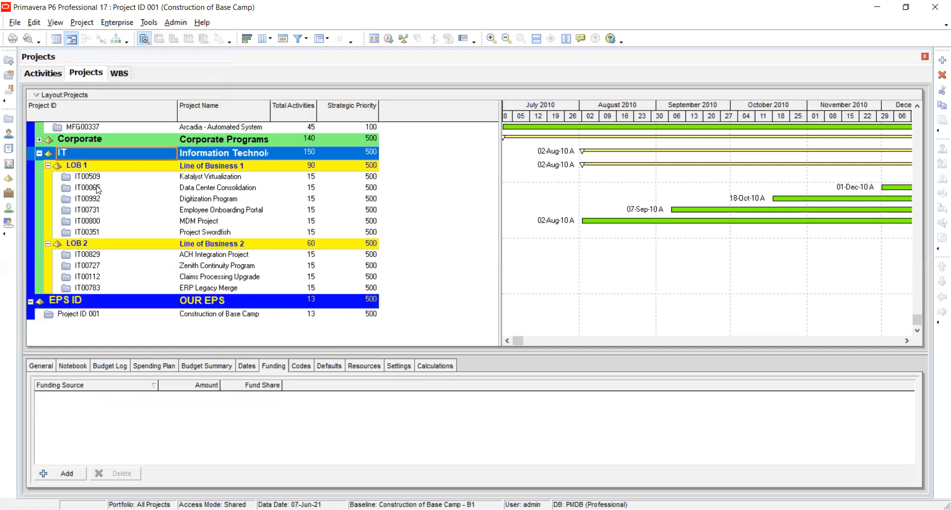
scroll(97, 189, up, 2)
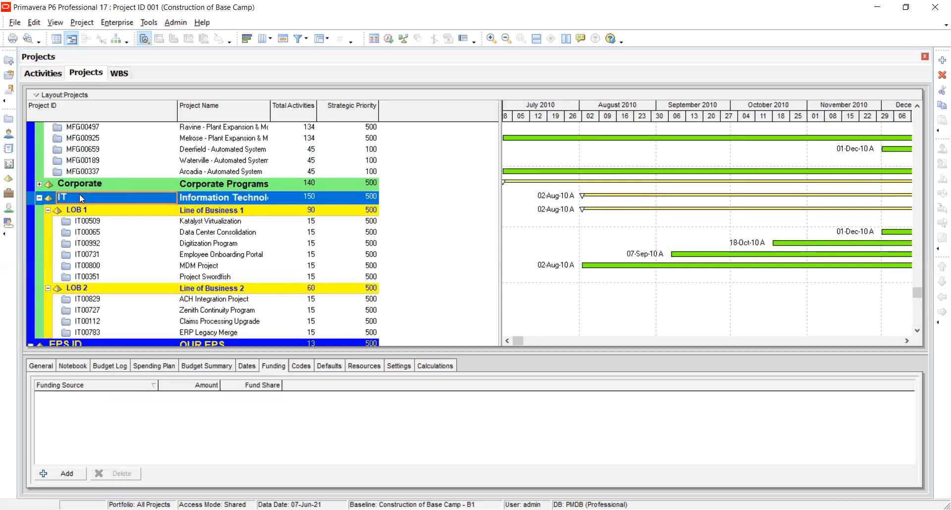
click(80, 197)
click(145, 221)
click(140, 200)
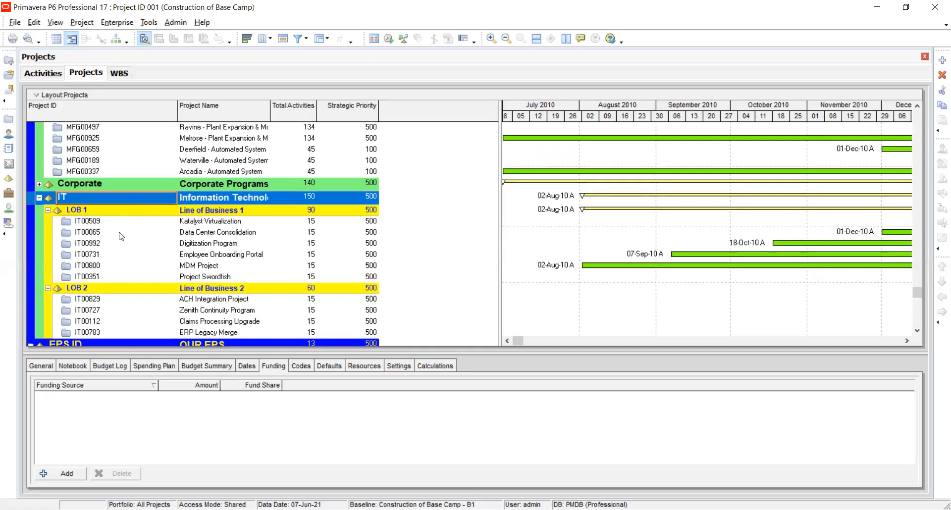
click(109, 367)
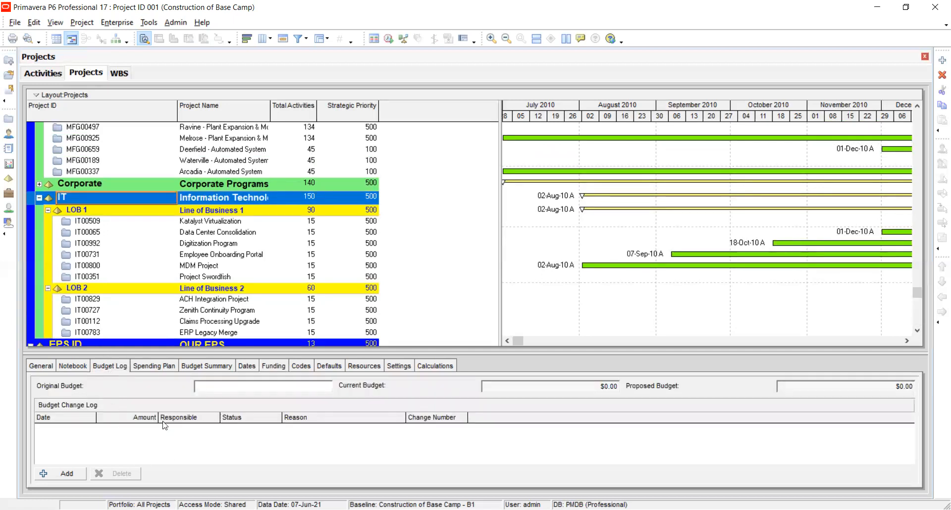
click(67, 471)
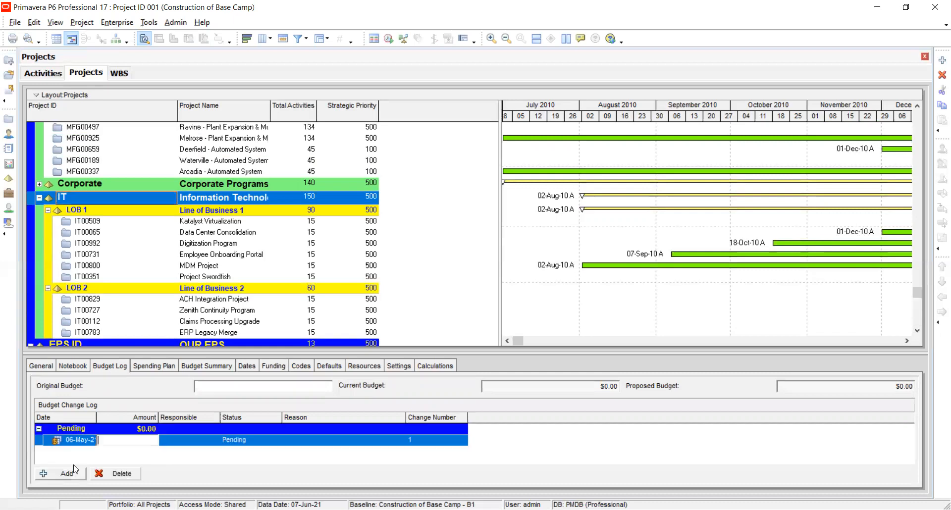
click(144, 456)
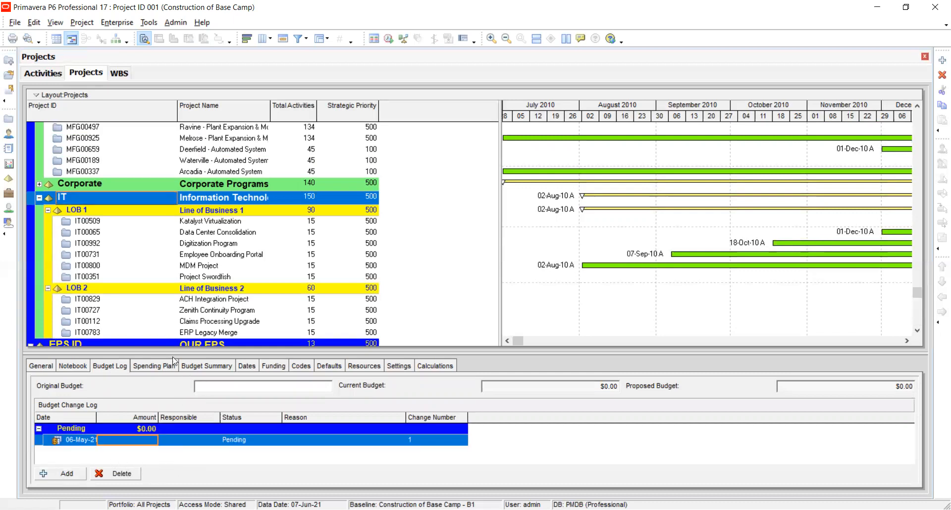
Check the IT node's spending plan and delete the pending budget change from its budget log
click(160, 368)
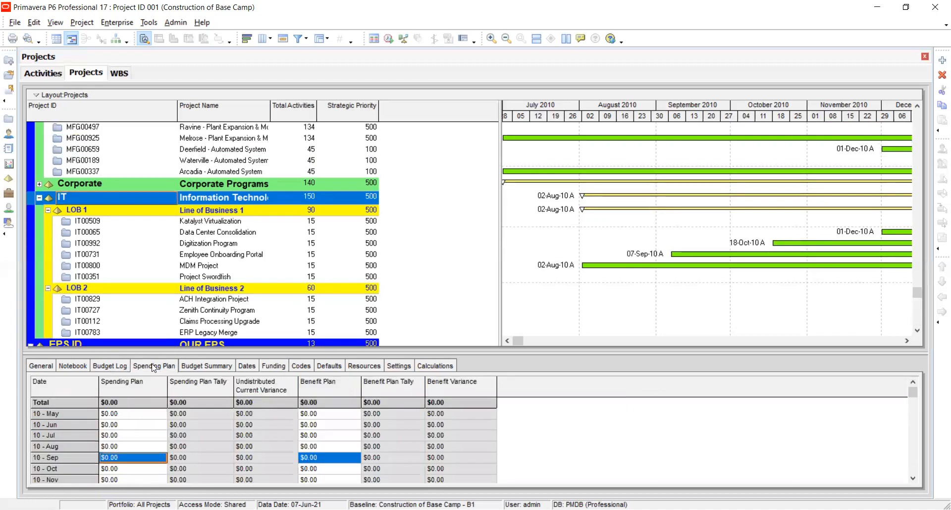
click(117, 370)
click(111, 474)
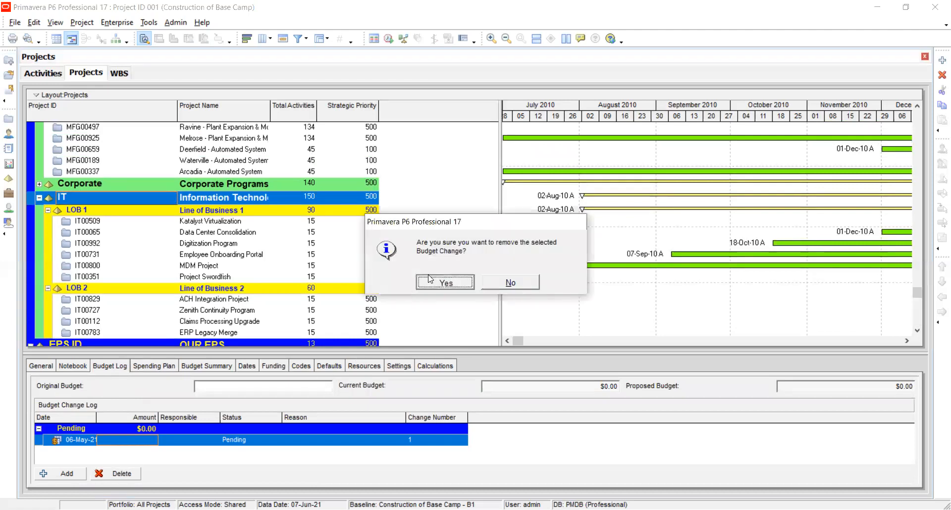
click(438, 303)
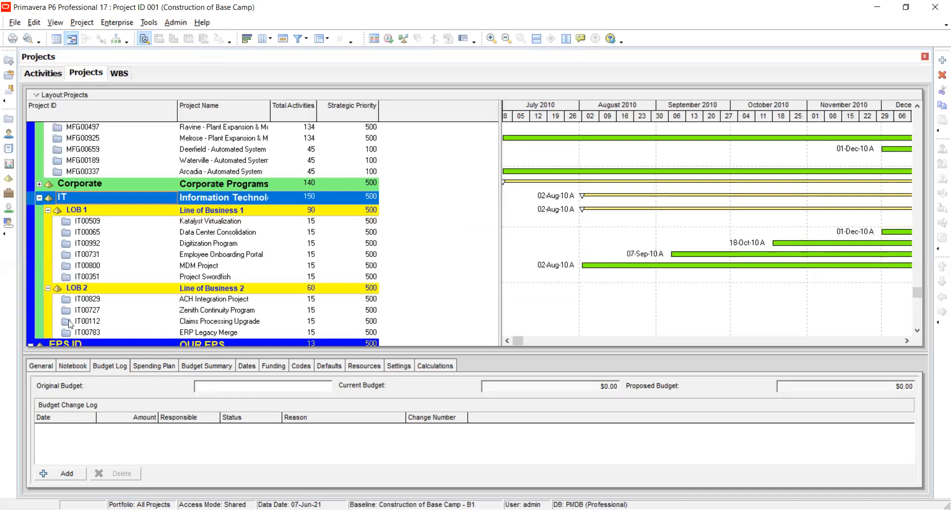
Look at the projects under Corporate, and collapse the Corporate, IT and Manufacturing EPS nodes
click(124, 198)
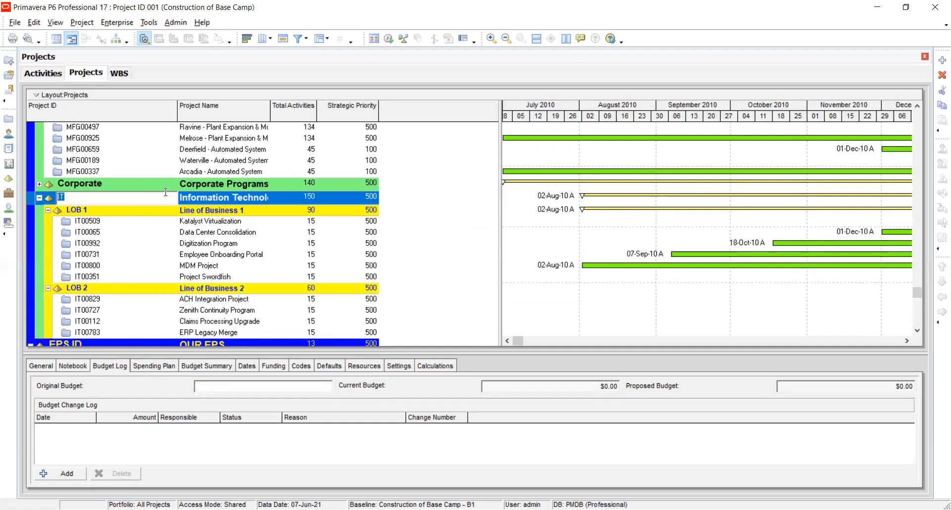
click(183, 196)
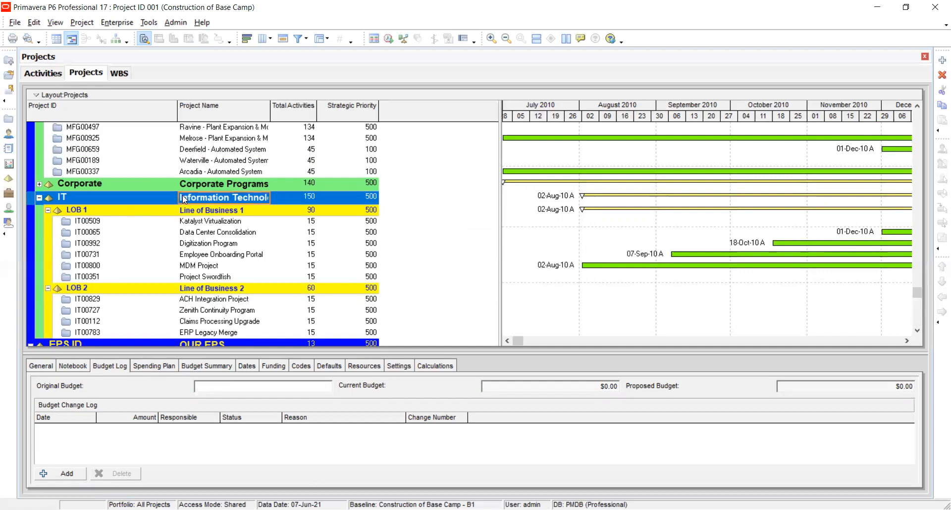
click(59, 185)
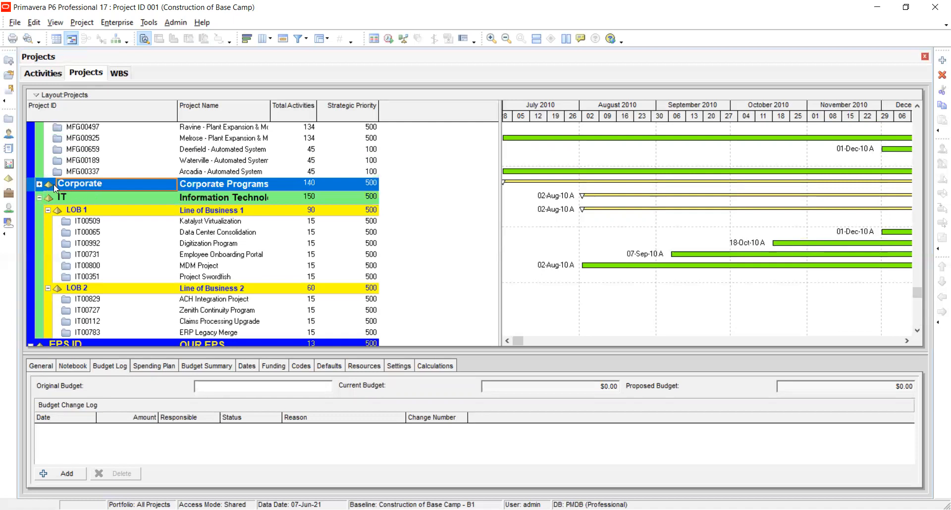
click(39, 184)
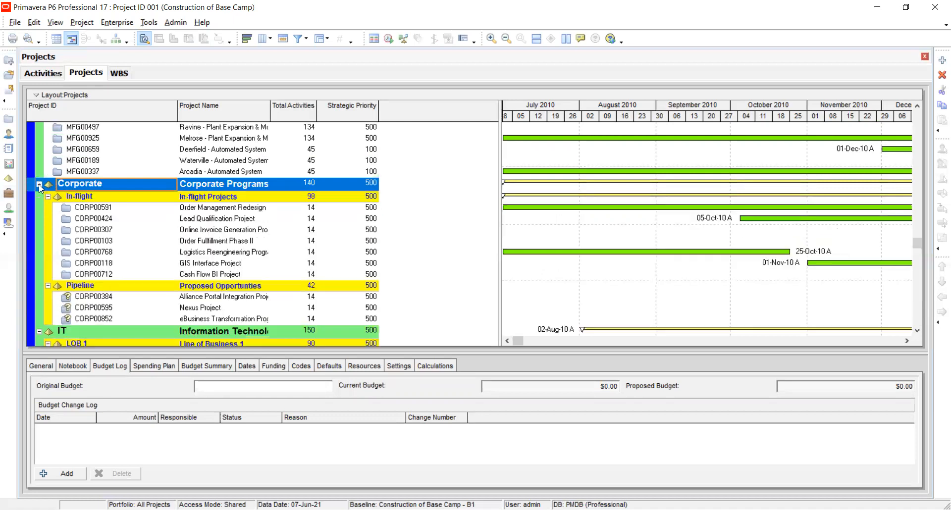
click(39, 184)
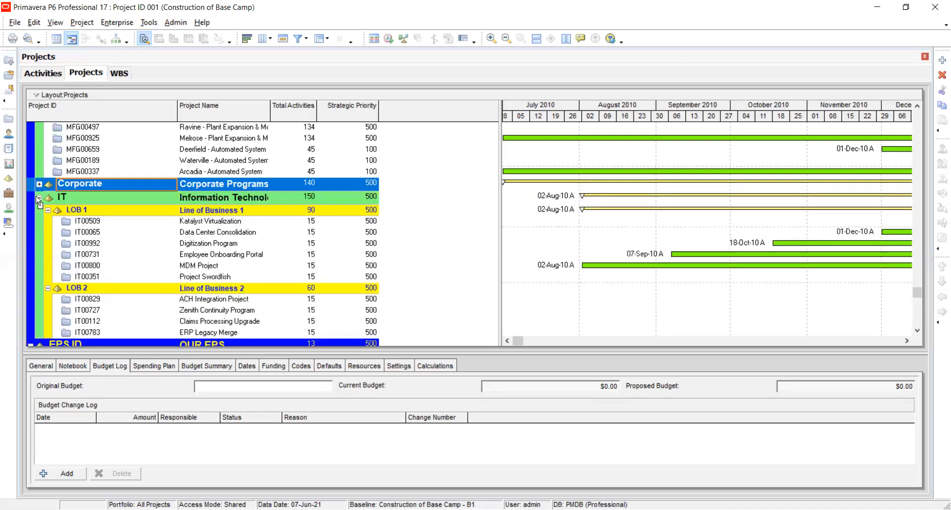
click(37, 199)
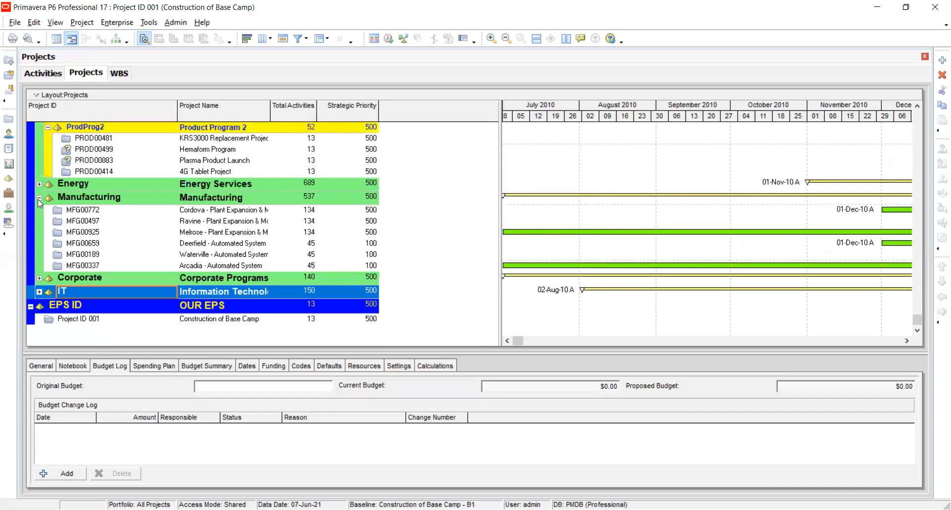
click(39, 198)
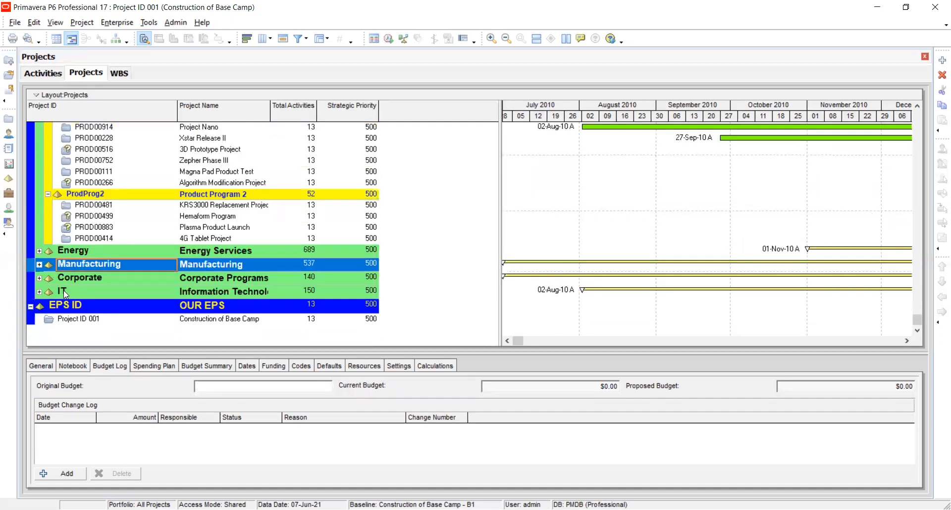
Try adding a budget change to the Manufacturing EPS node's budget log, and delete the pending entry
scroll(70, 279, up, 1)
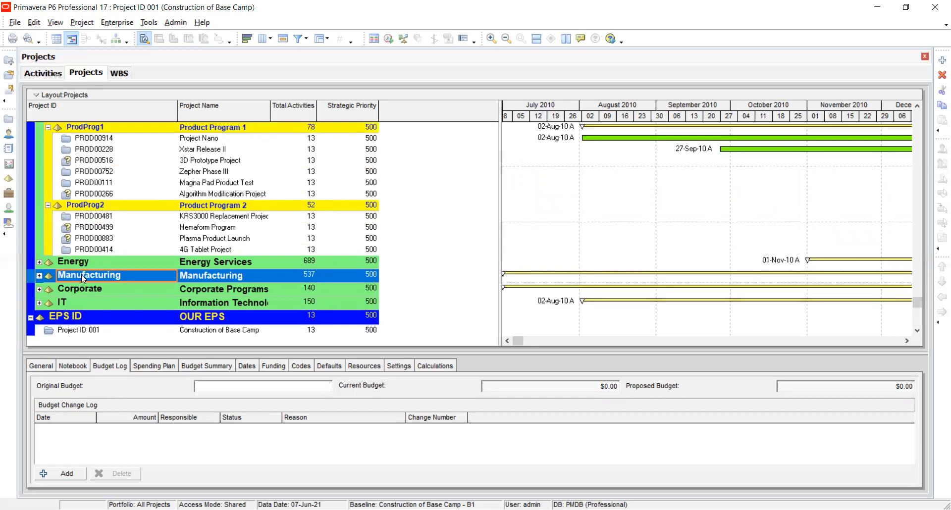
click(109, 366)
click(74, 474)
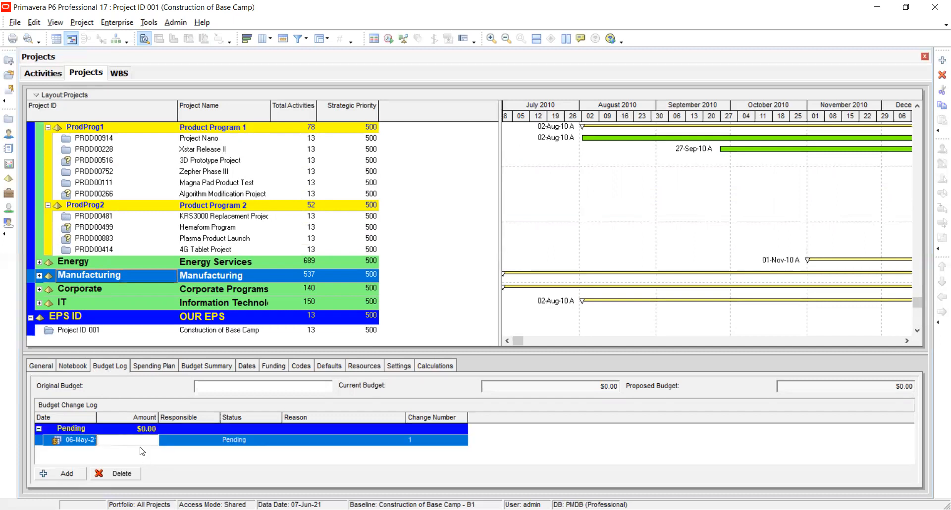
text(2000)
key(BackSpace)
key(BackSpace)
key(BackSpace)
key(BackSpace)
click(139, 450)
click(137, 476)
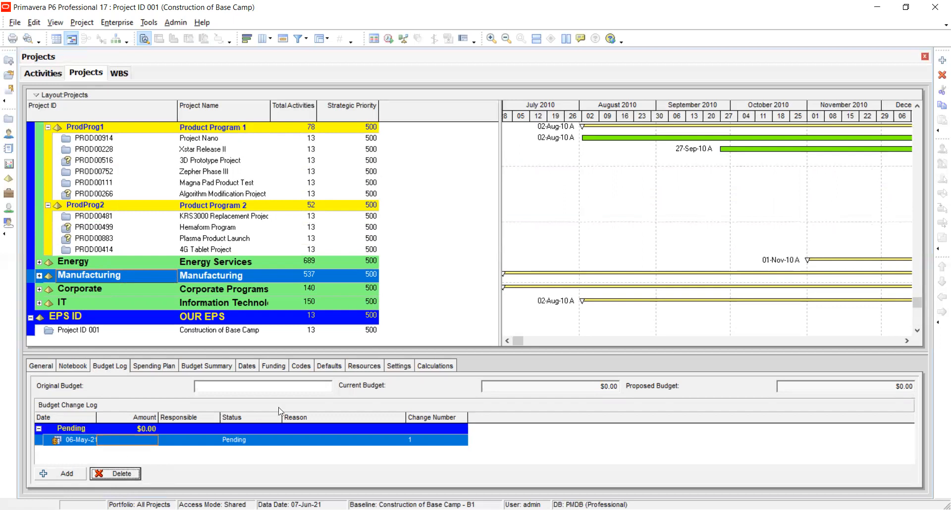
click(438, 286)
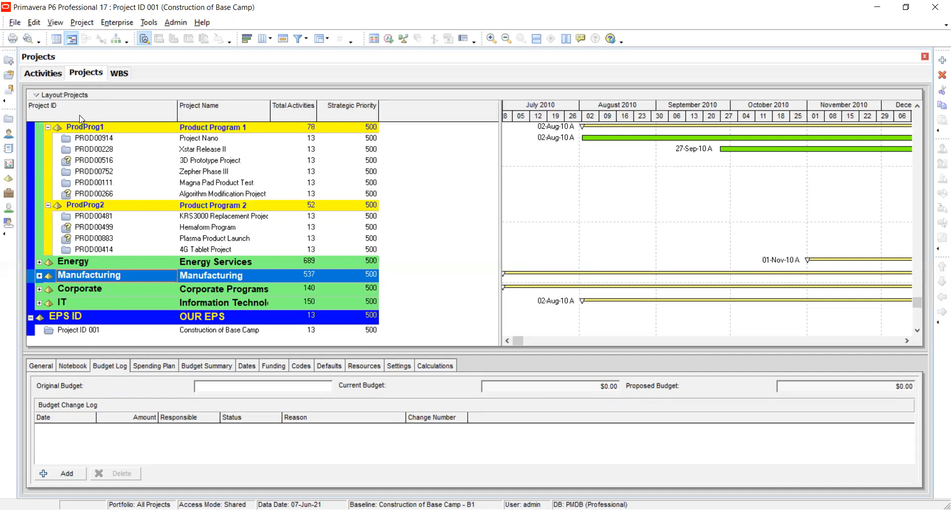
Check which detail tabs are available for activities, such as Codes, Steps and Summary, and cancel without changing the displayed tabs
click(48, 74)
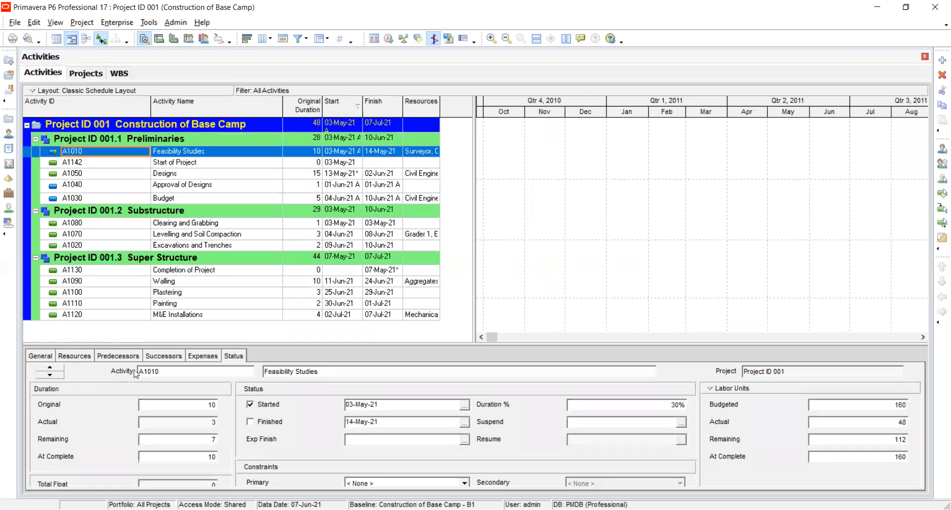
right_click(269, 353)
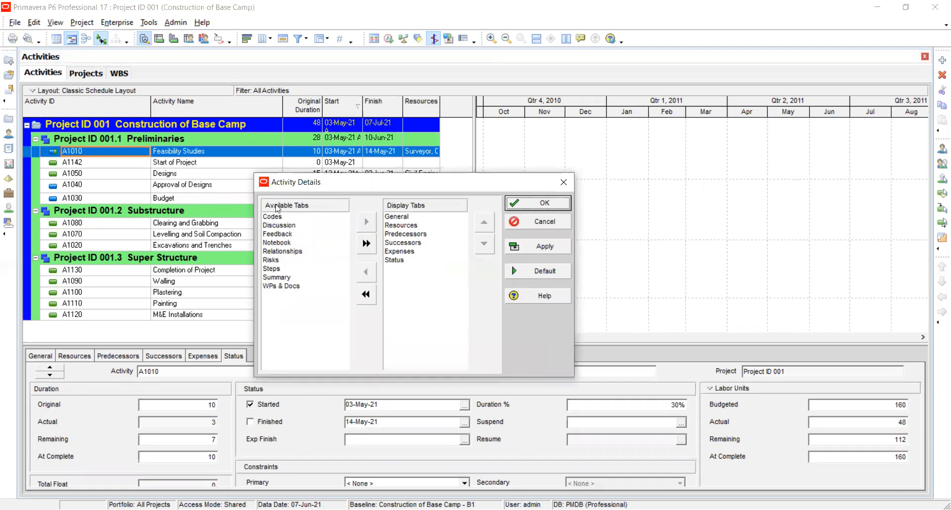
click(284, 218)
click(285, 234)
click(282, 252)
click(281, 269)
click(283, 277)
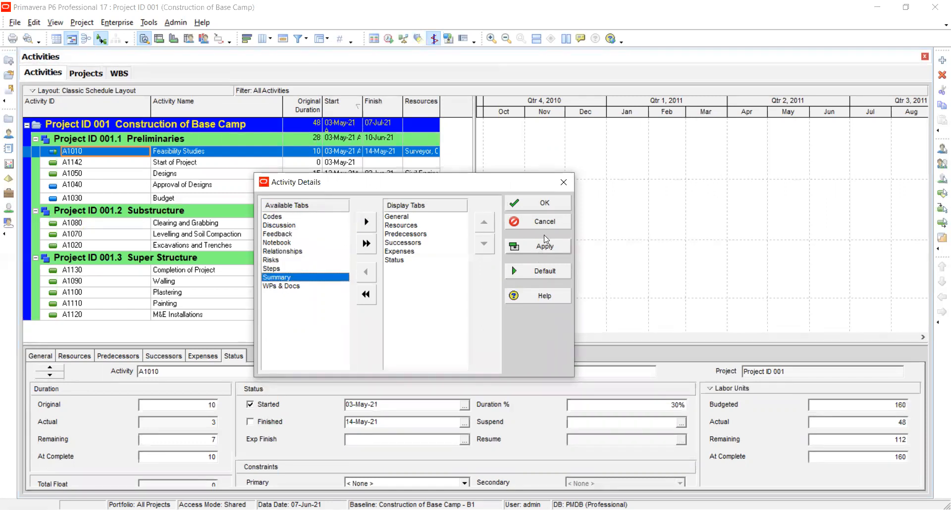
click(545, 221)
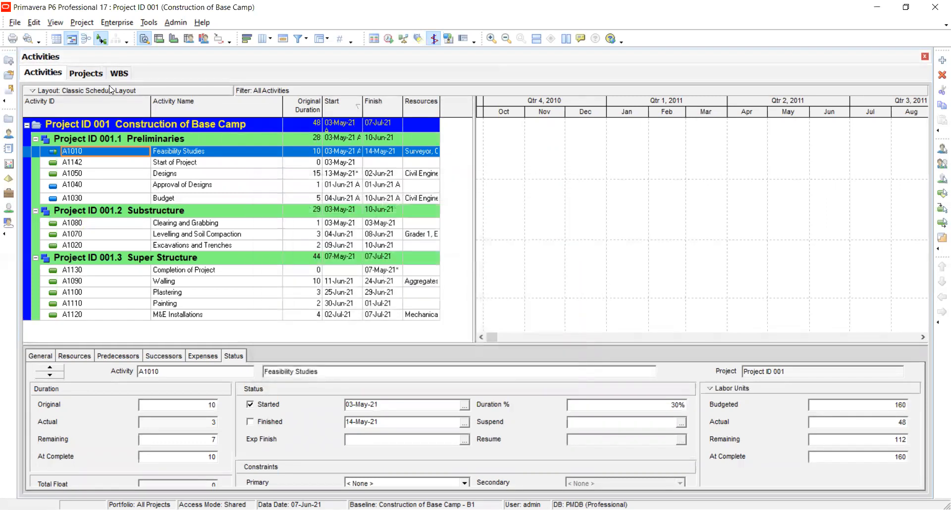
Close the Projects, WBS and Activities windows to clear the workspace
click(86, 74)
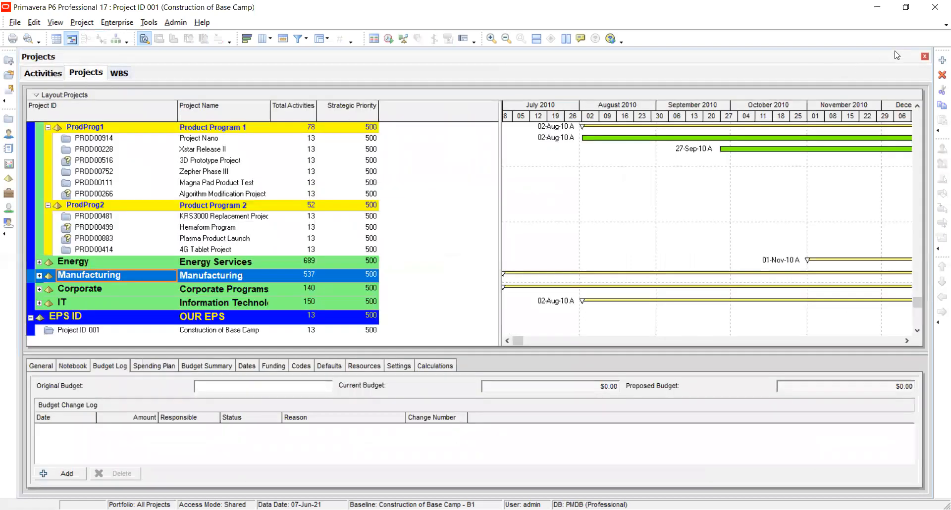
click(925, 57)
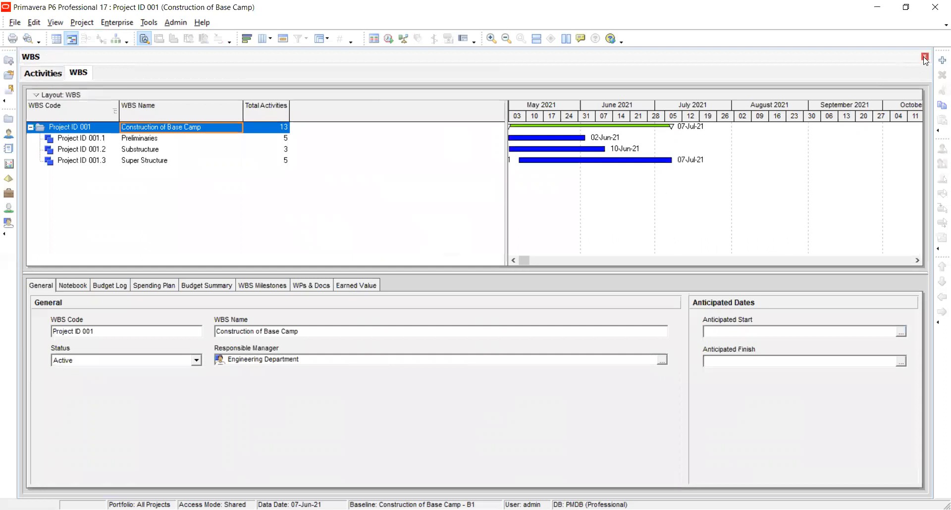
click(925, 56)
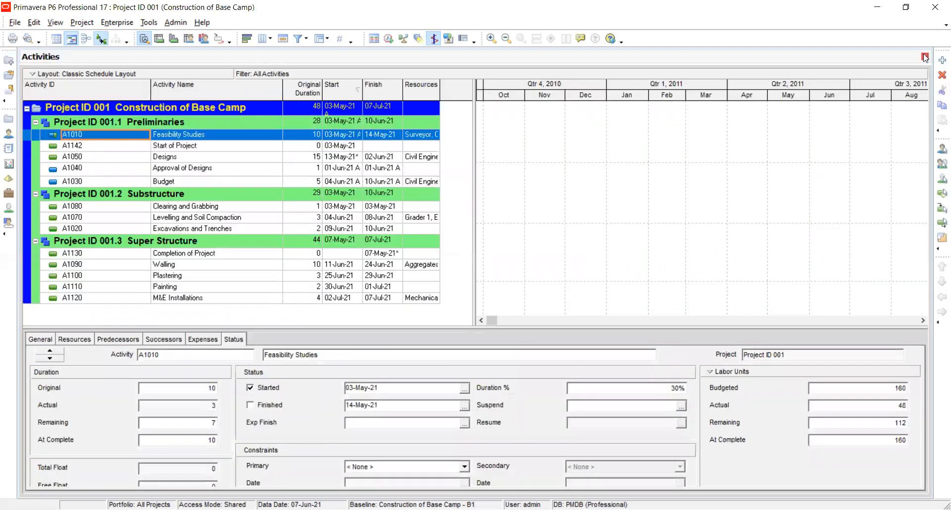
click(925, 57)
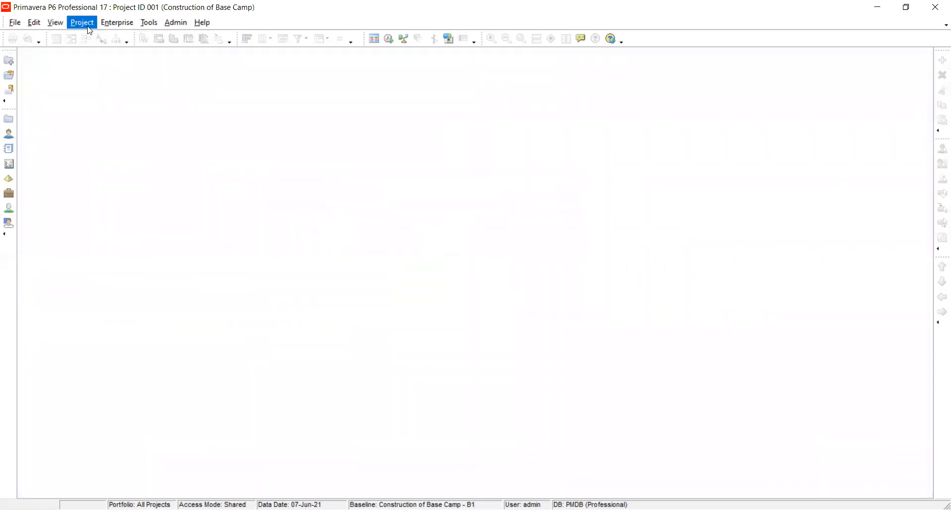
View the Enterprise Project Structure, close it and reopen the list of projects
click(106, 27)
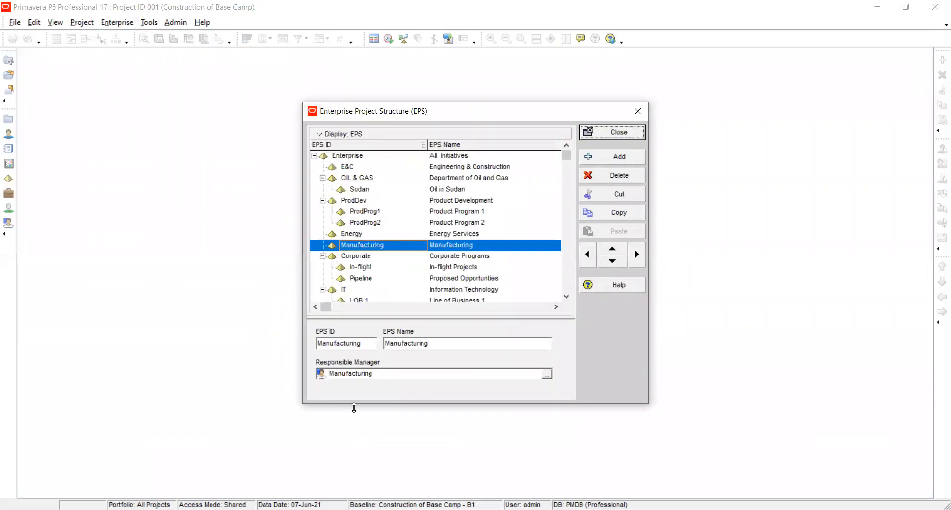
click(616, 139)
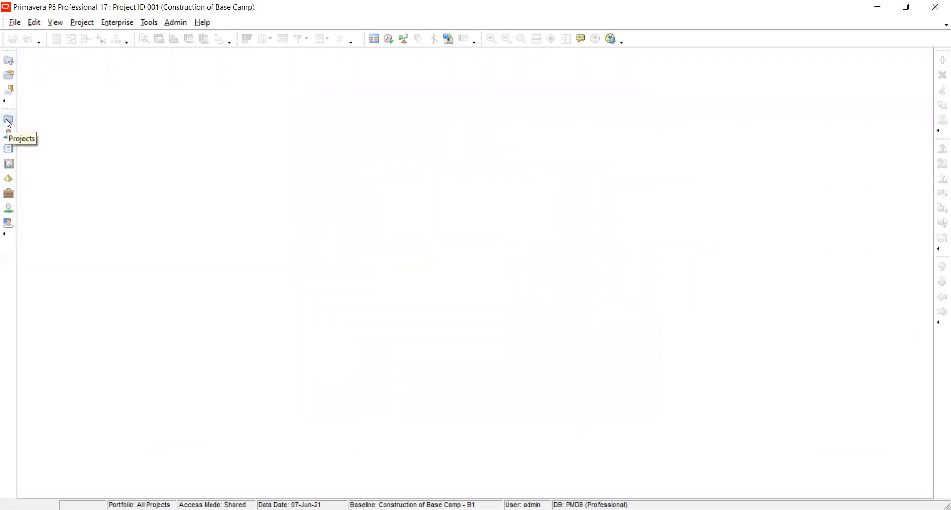
click(8, 120)
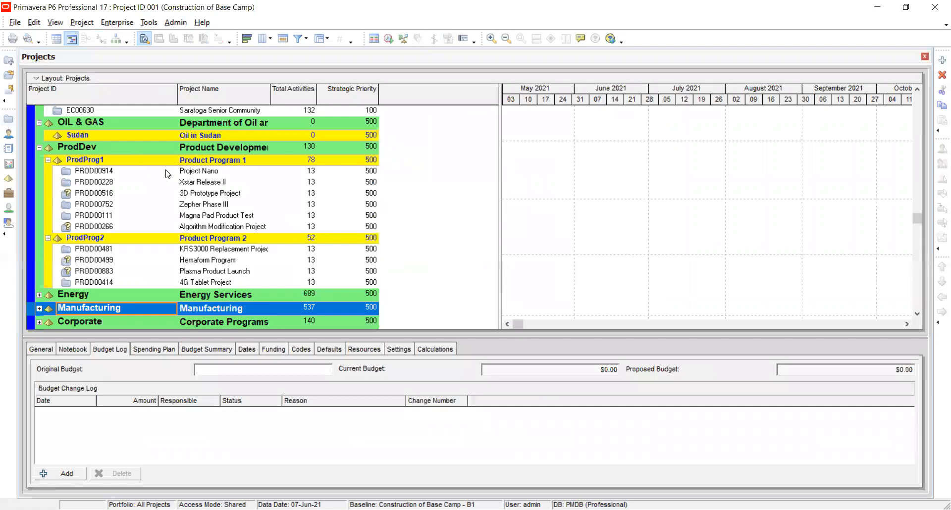
Select the Enterprise EPS node and check which project detail tabs are displayed, cancelling without changes
scroll(149, 174, up, 3)
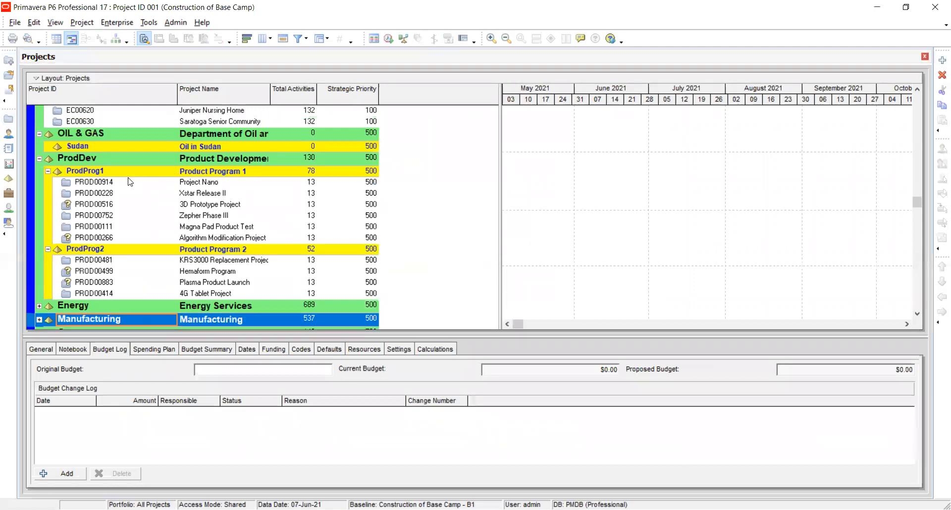
scroll(121, 169, down, 1)
scroll(121, 169, down, 3)
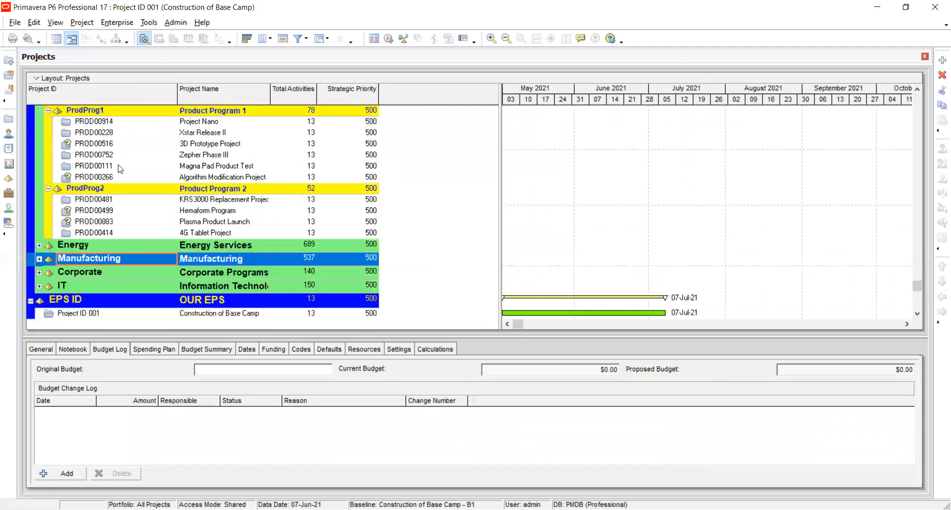
scroll(120, 169, up, 4)
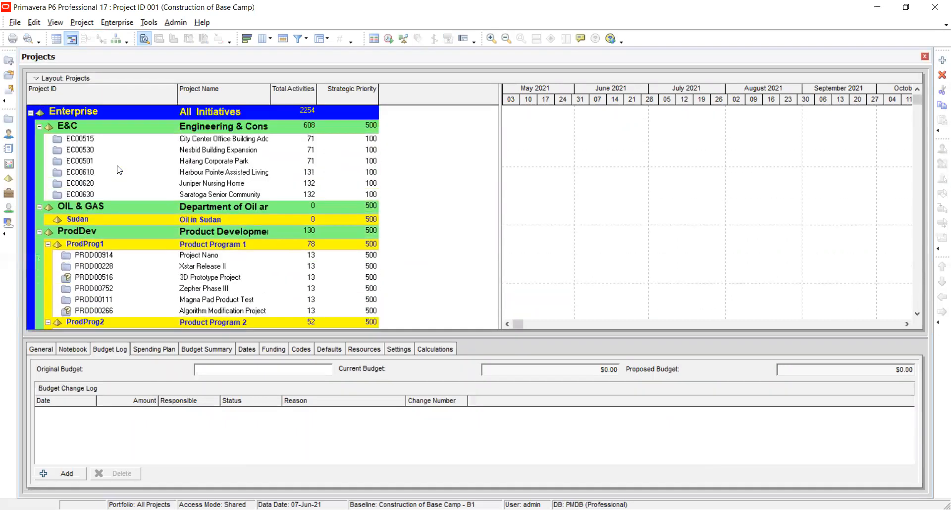
click(102, 110)
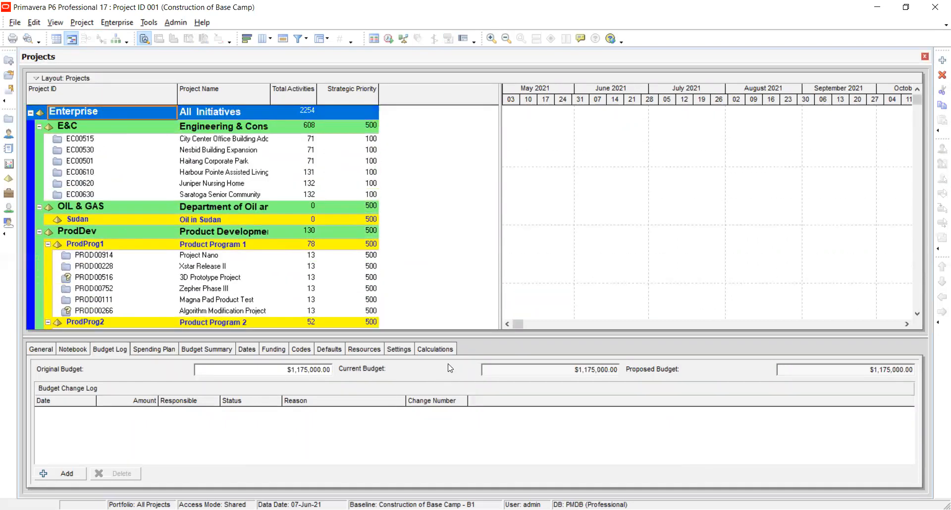
right_click(479, 359)
click(531, 366)
click(459, 326)
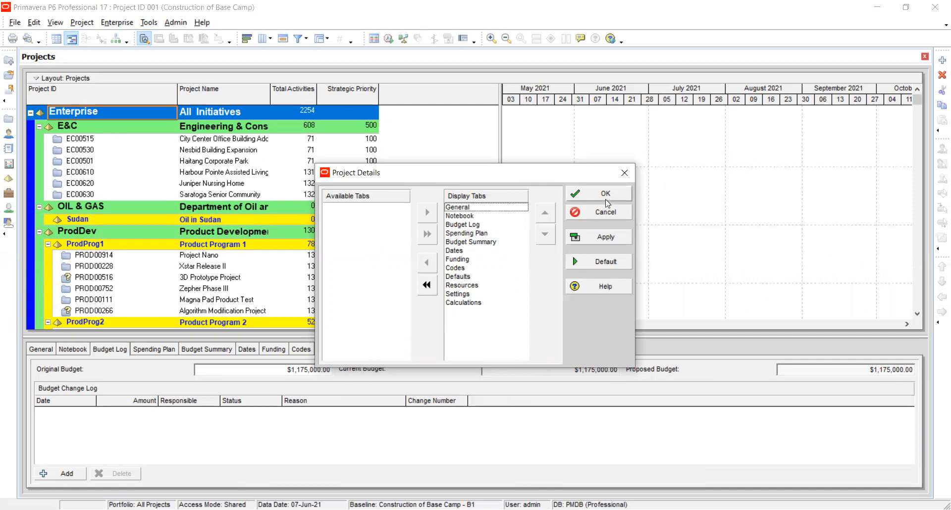
click(598, 213)
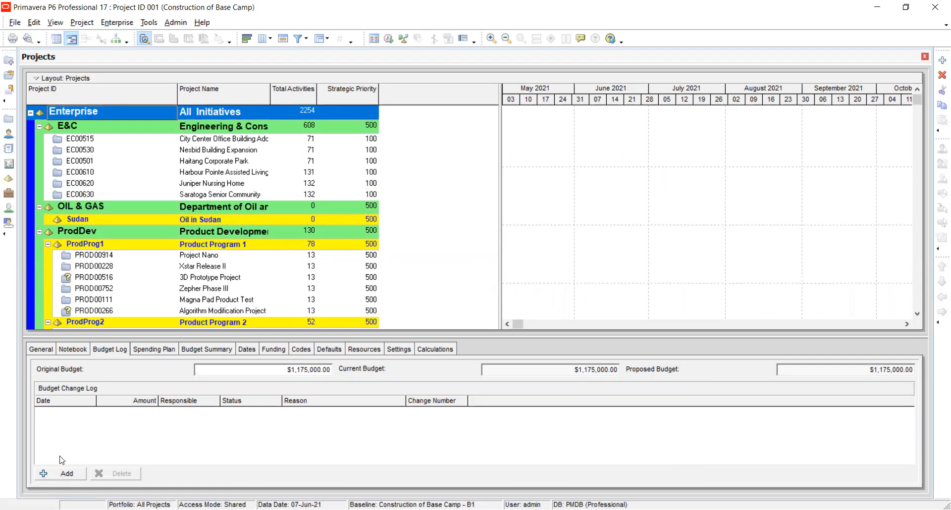
Try adding a budget change of 10000 to the Enterprise node, and delete the pending entry
click(66, 475)
text(10000)
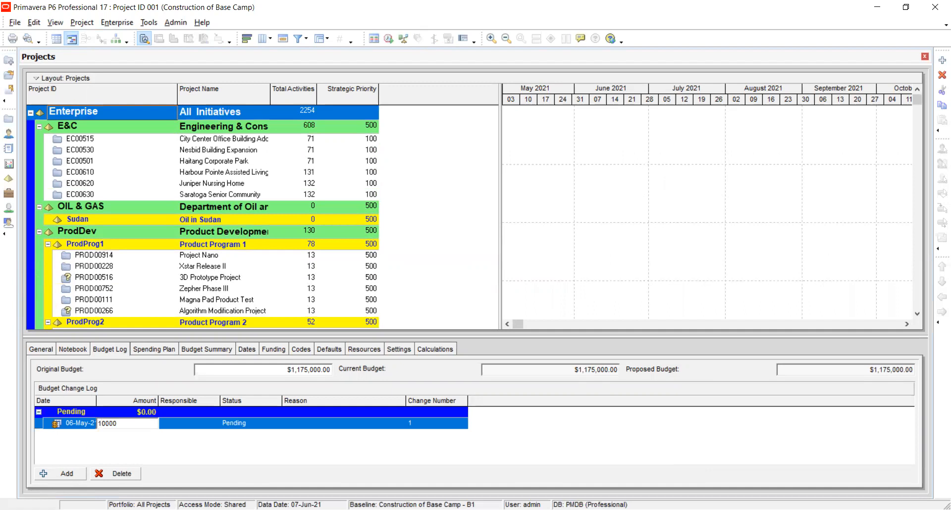
key(Escape)
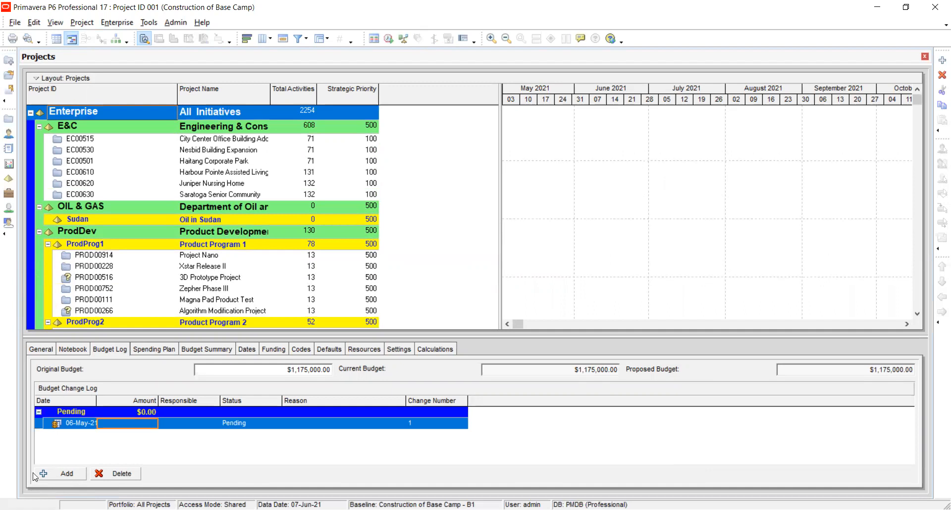
click(114, 477)
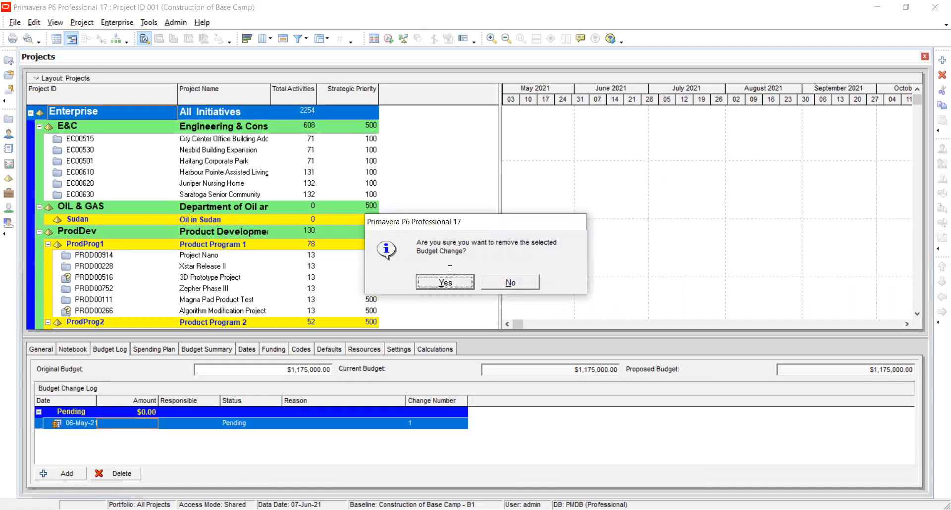
click(445, 283)
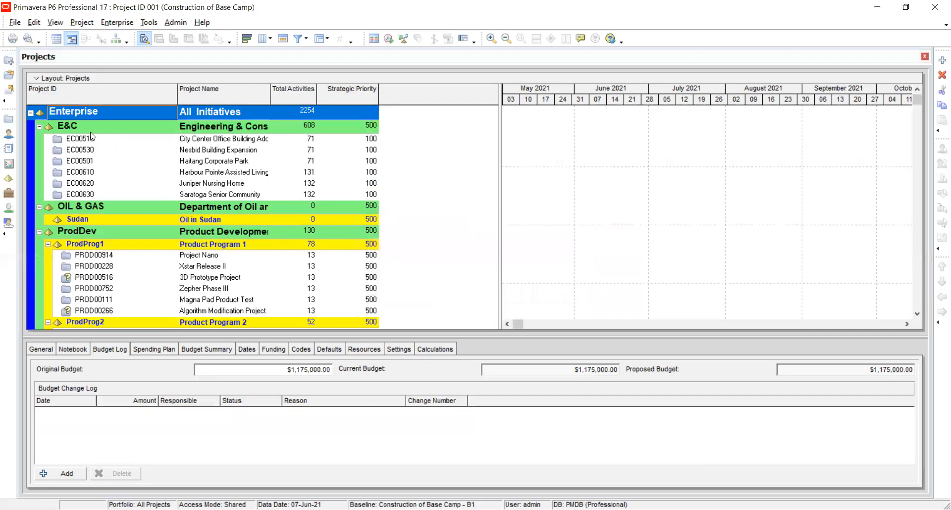
Add a pending budget change of $20,000.00 to the budget log of the E&C EPS node
click(97, 128)
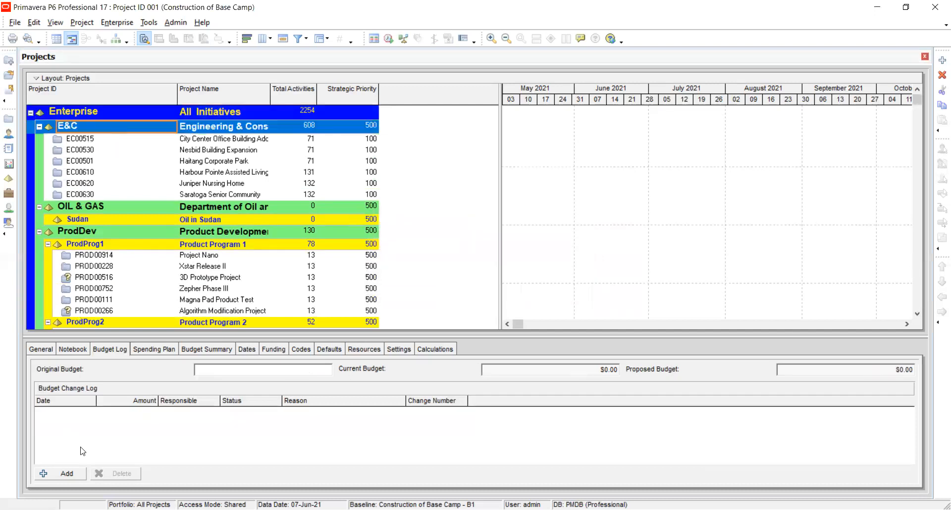
click(73, 473)
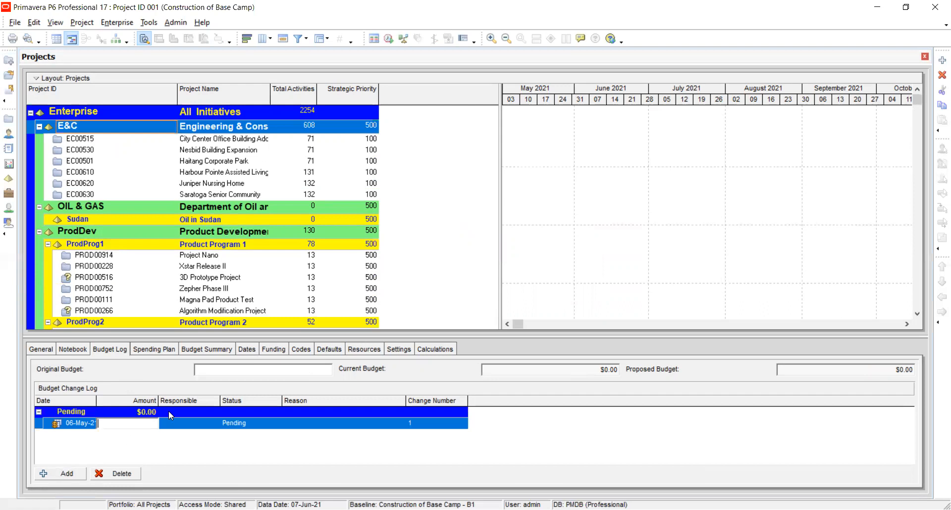
text(20,000.00)
key(Return)
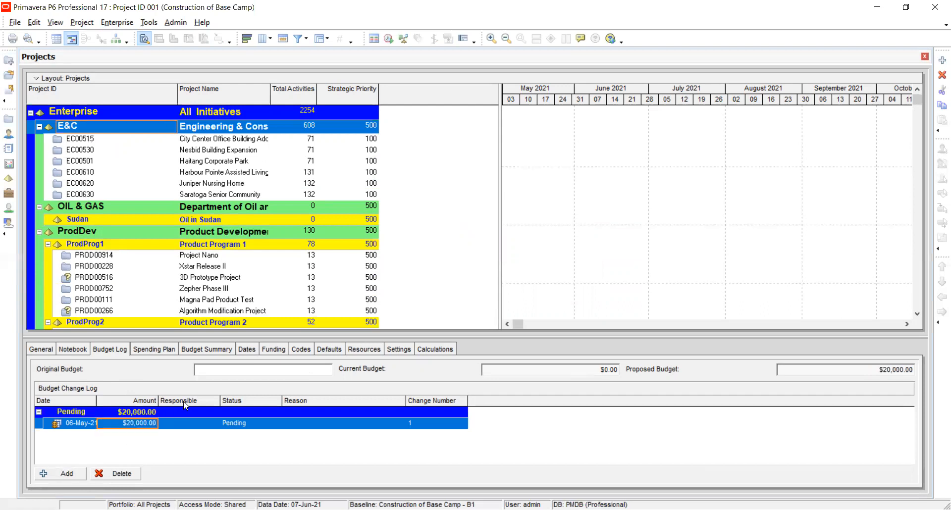
Review the E&C node's budget summary and return to its budget log
click(227, 351)
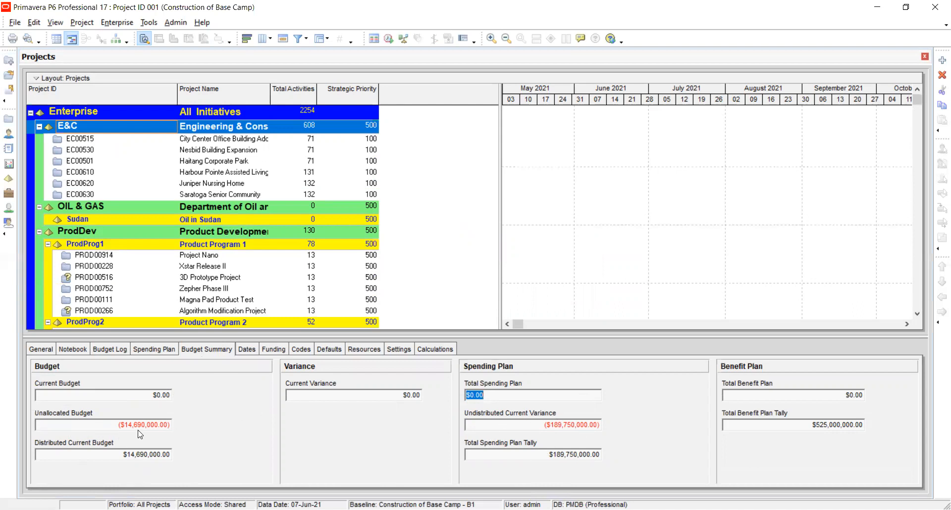
click(110, 349)
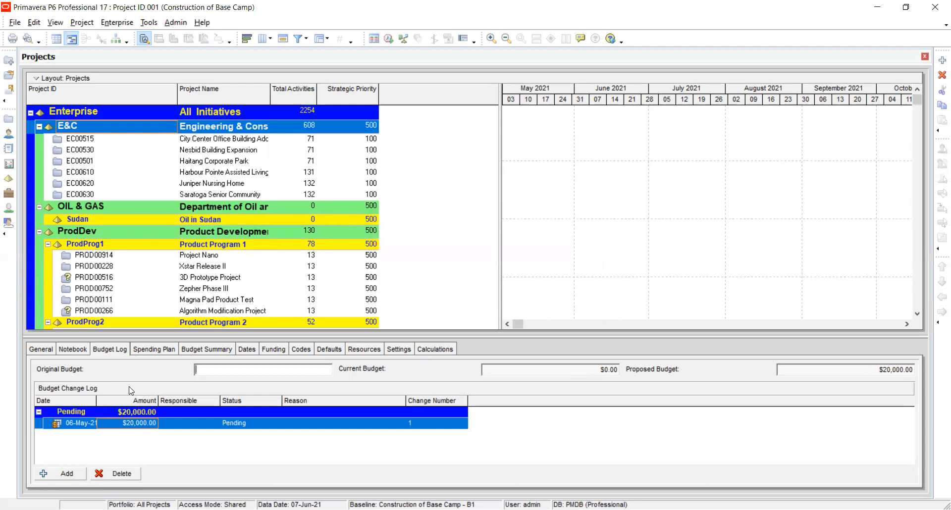
click(65, 125)
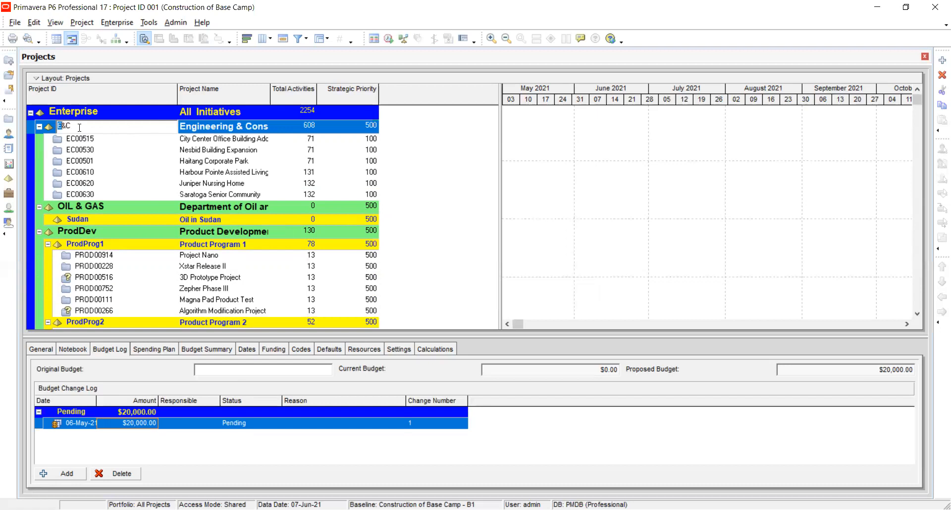
click(212, 130)
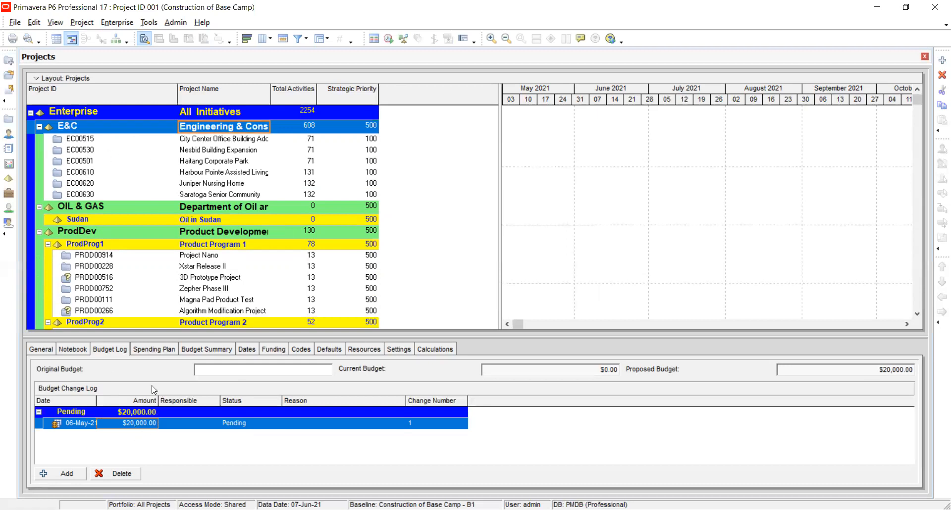
Compare the budget logs of the individual projects under E&C with that of the E&C node
click(174, 142)
click(202, 144)
click(209, 153)
click(212, 163)
click(212, 173)
click(209, 184)
click(208, 195)
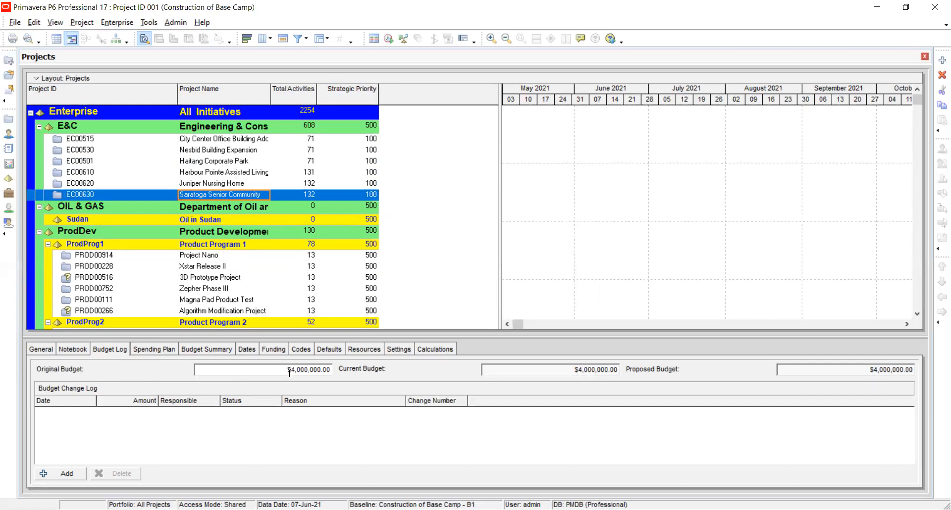
click(215, 185)
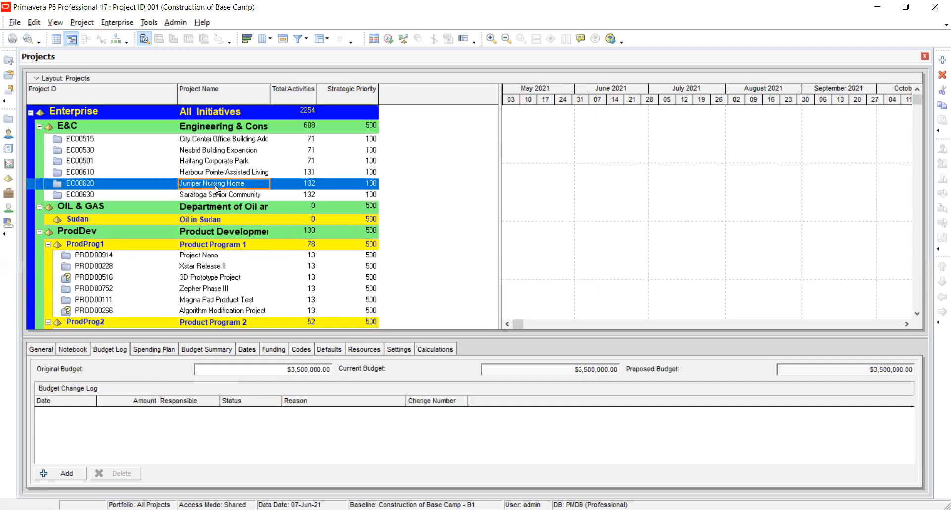
click(226, 171)
click(225, 163)
click(227, 153)
click(230, 130)
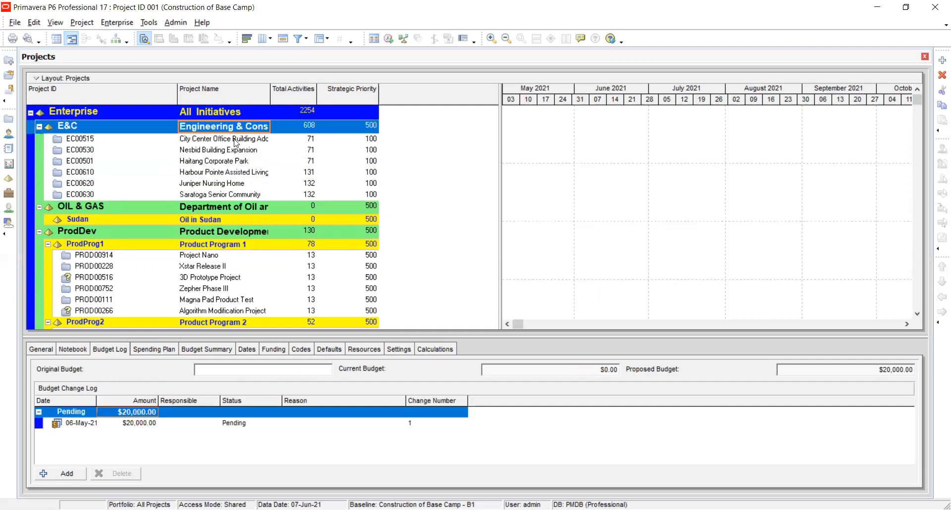
Check the budget logs of projects EC00515 and EC00530, and return to the budget log of the E&C node
click(235, 141)
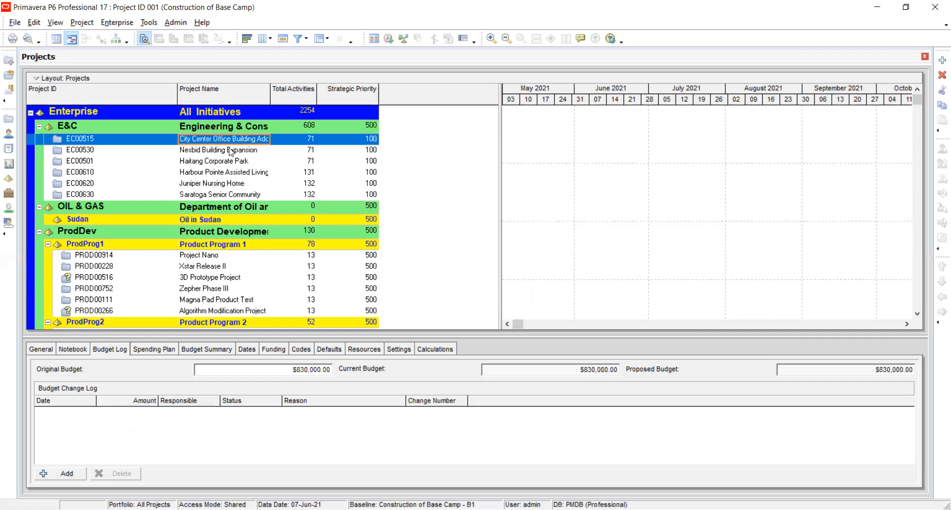
click(230, 151)
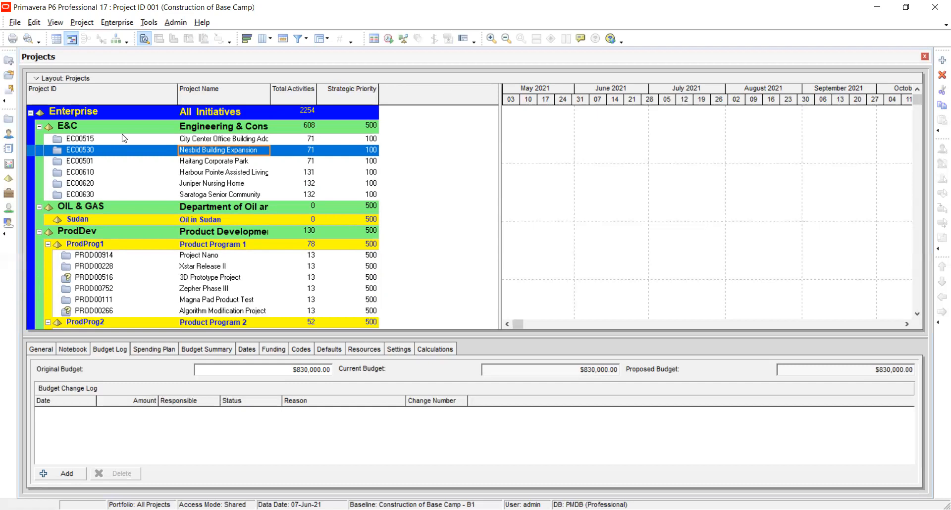
click(138, 125)
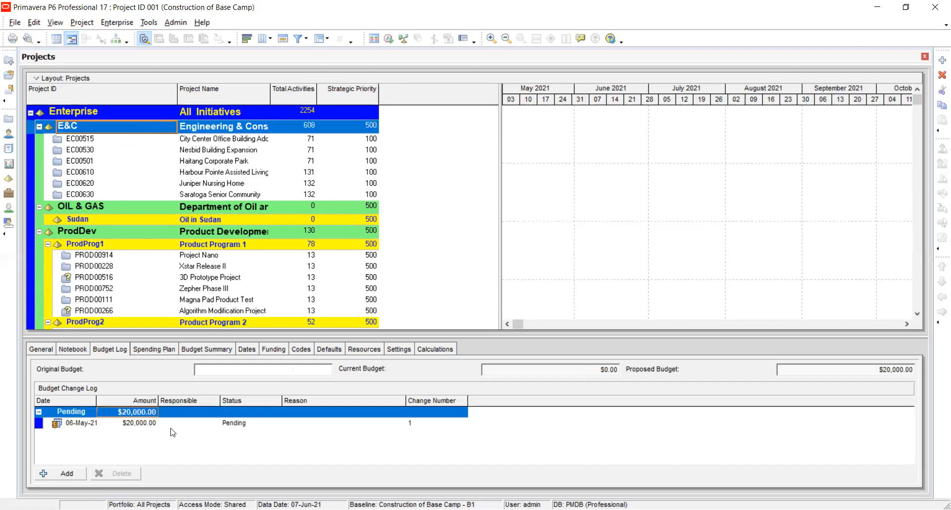
Set the status of the E&C node's pending $20,000.00 budget change to Approved
click(135, 424)
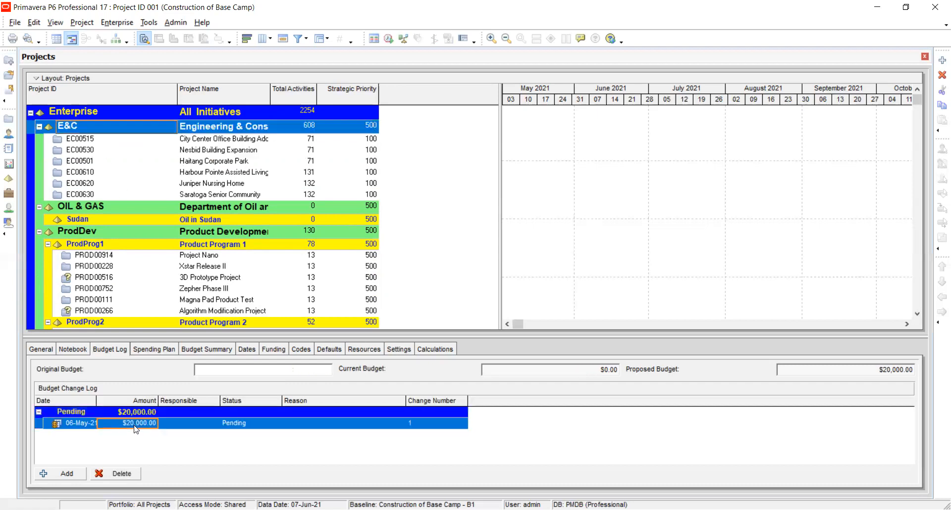
click(246, 424)
click(248, 424)
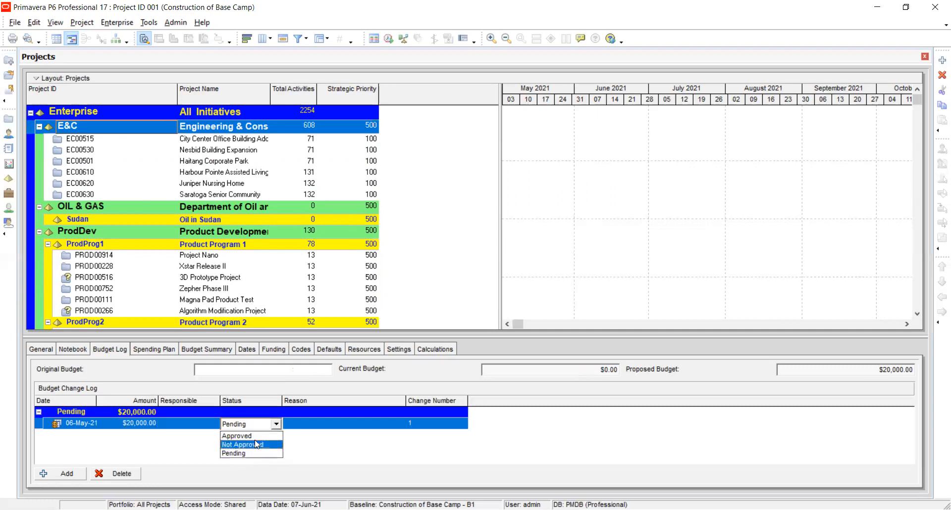
click(232, 437)
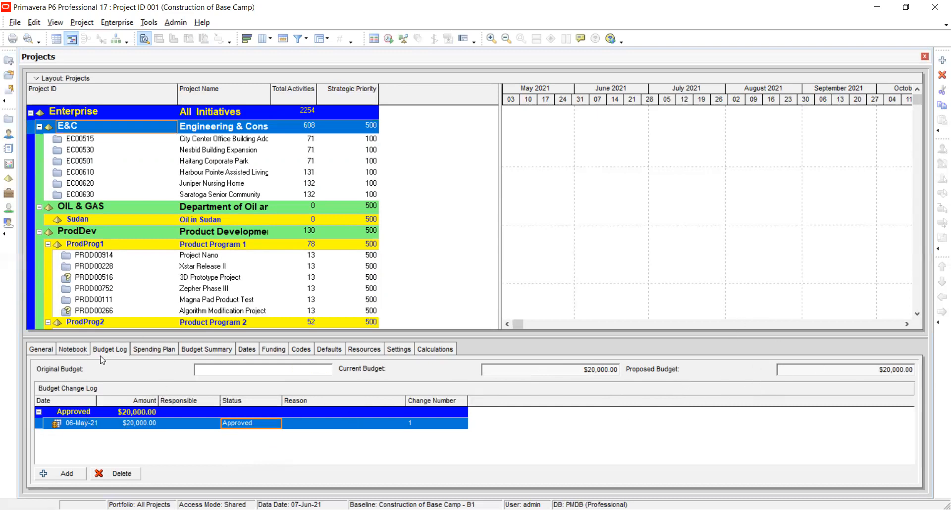
Open the E&C node's spending plan at the 10 - Jun spending amount
click(154, 349)
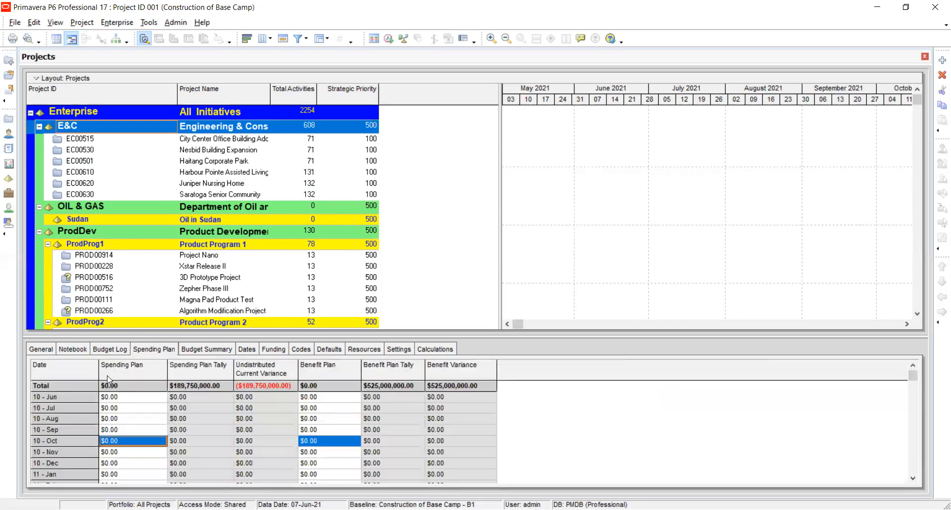
click(119, 397)
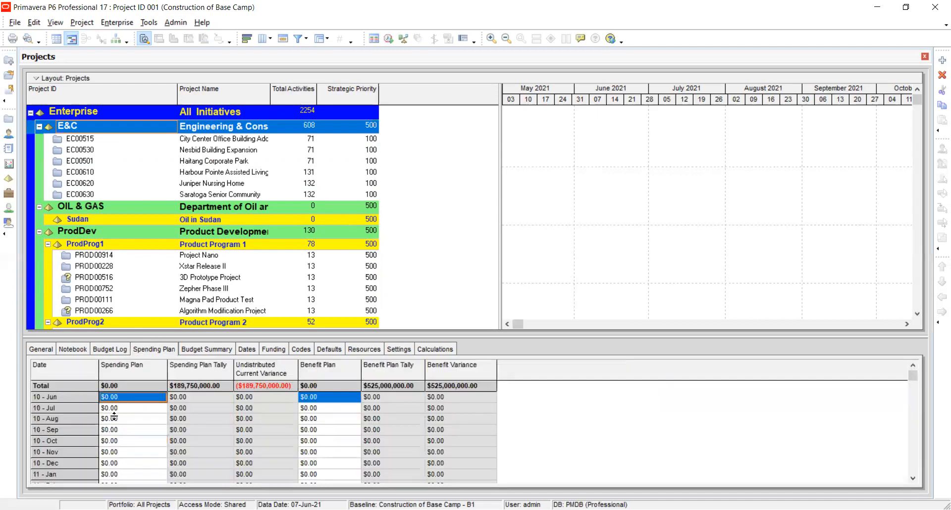